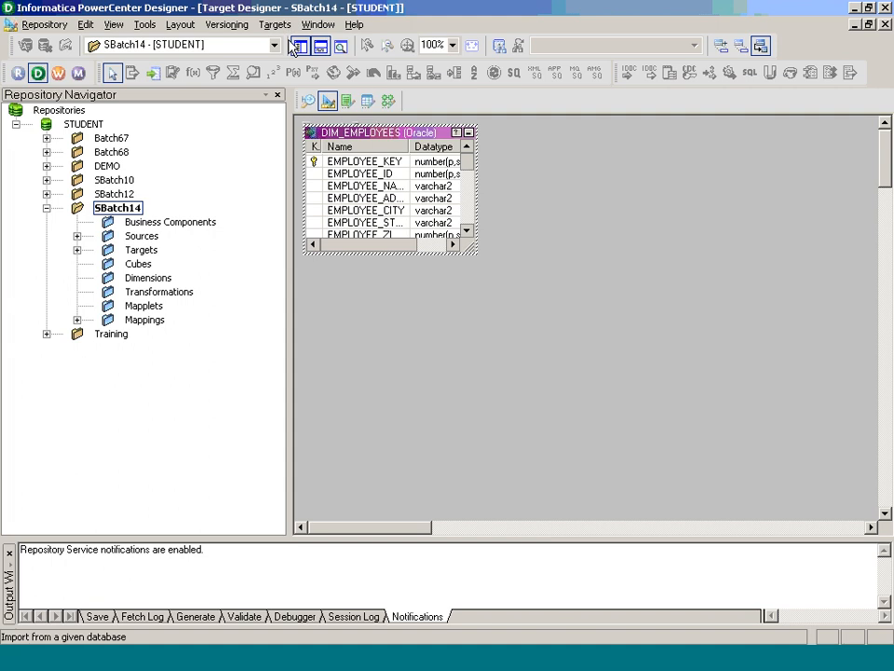
- Connect to the DATAMART database and import the DIM_PRODUCT table as a target definition
click(300, 46)
click(405, 269)
text(*******)
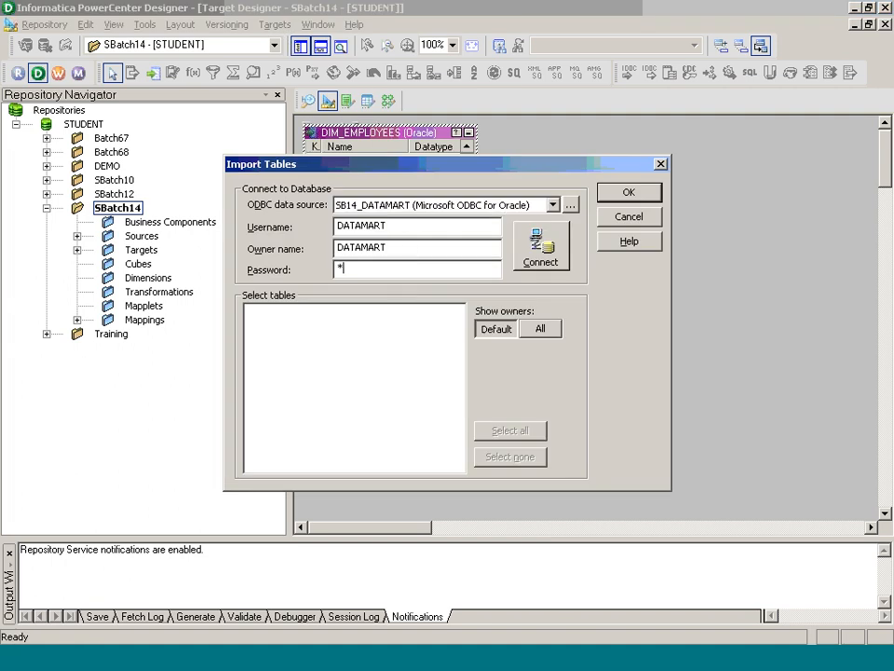
key(Return)
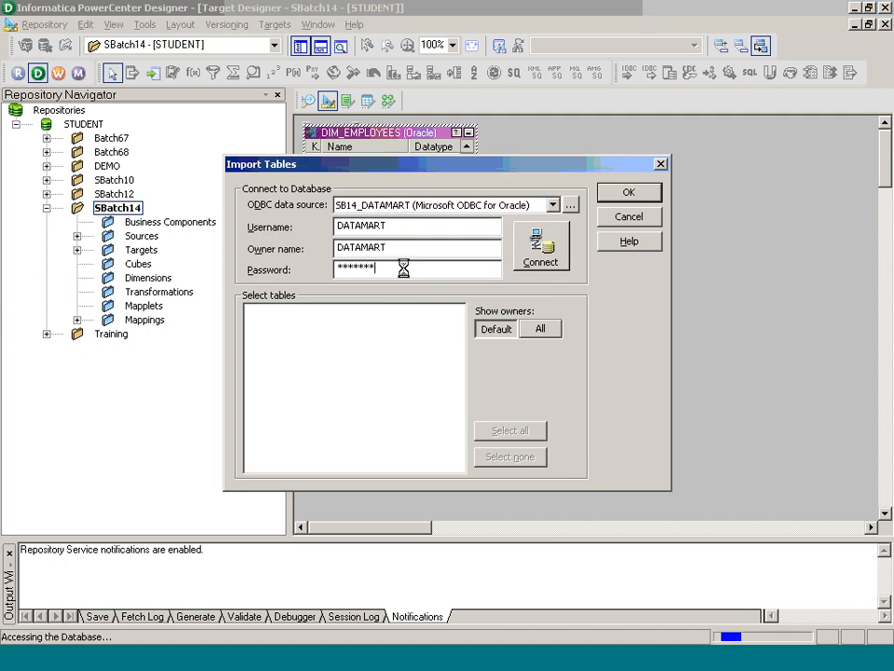
click(250, 311)
click(267, 325)
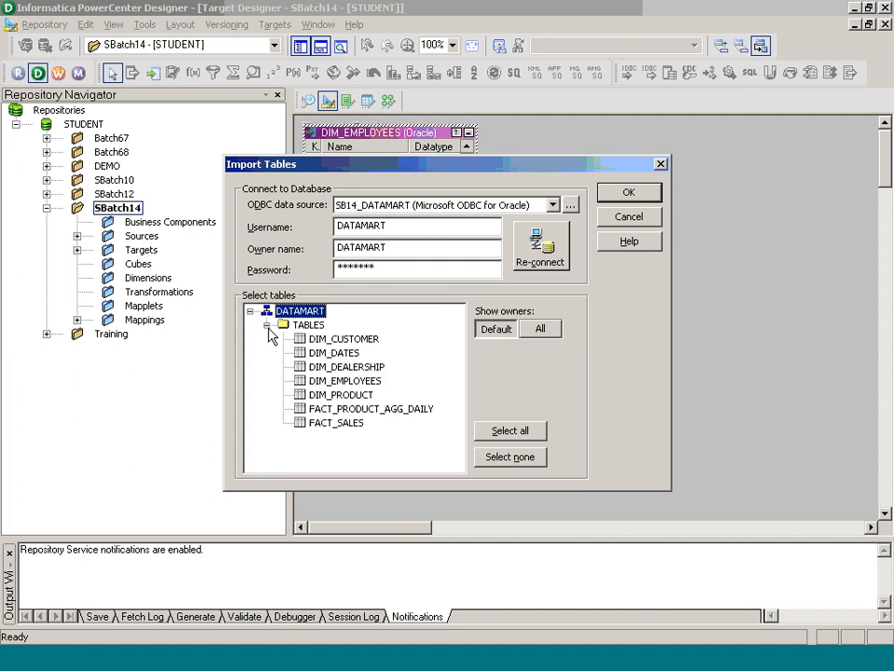
click(363, 395)
click(649, 193)
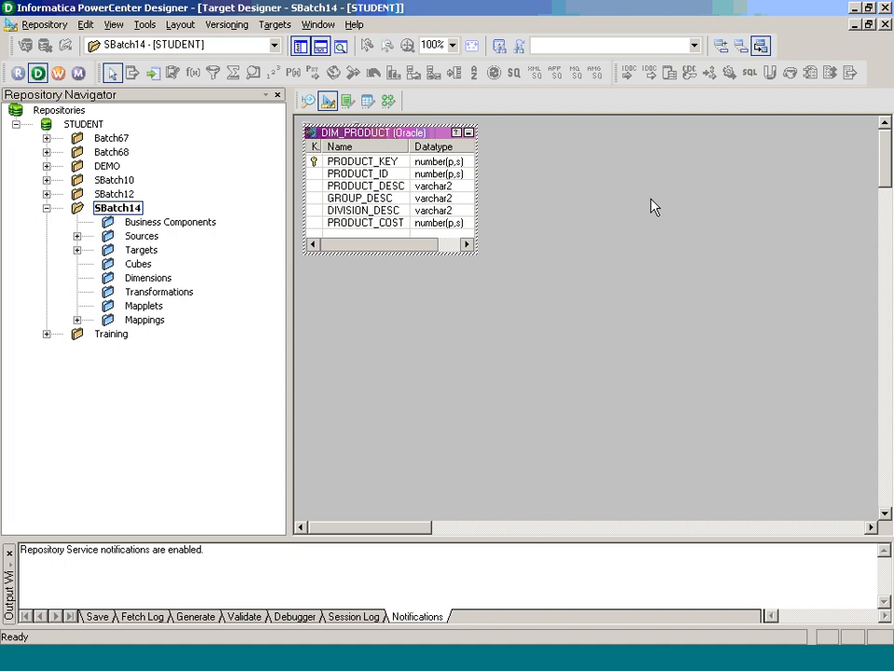
- In Mapping Designer, create a new mapping named m_CS10_Dim_Product
click(387, 101)
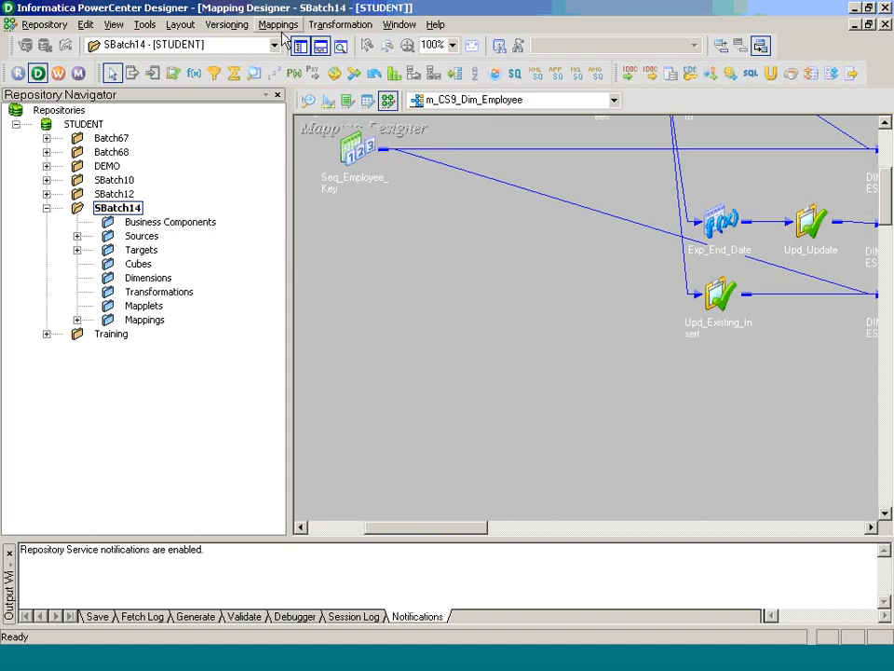
click(278, 24)
click(300, 46)
click(300, 47)
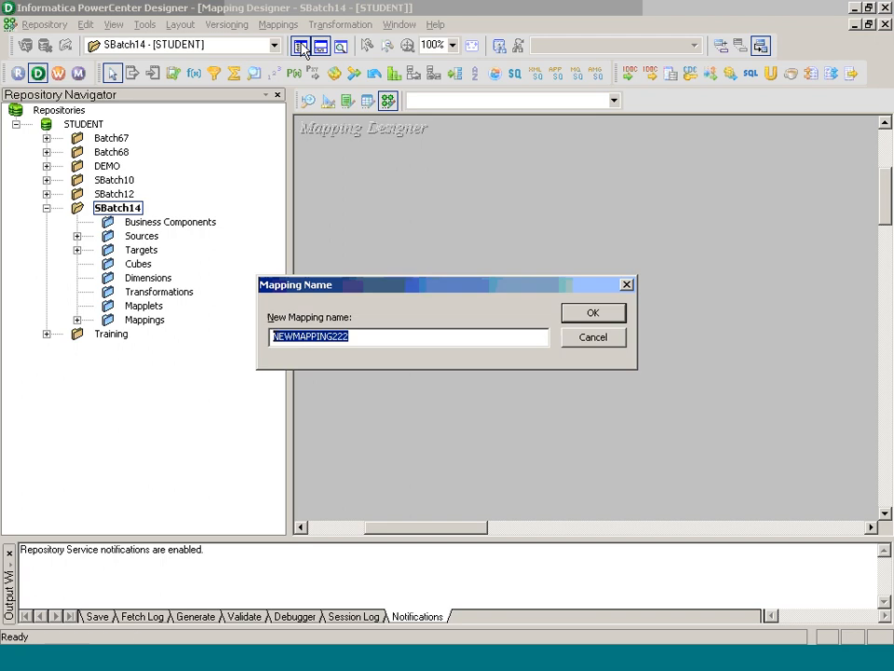
text(m_CS10_d)
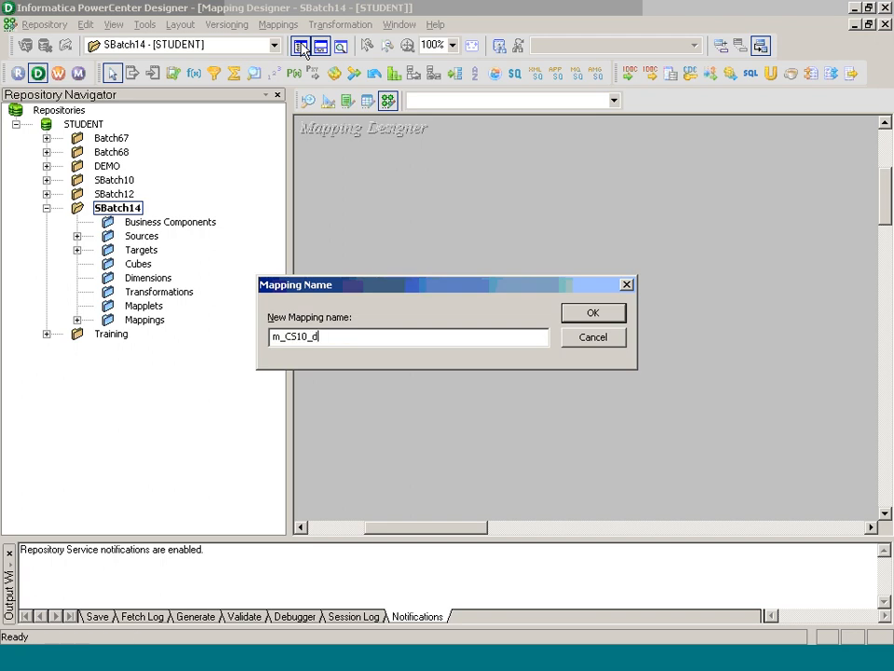
key(BackSpace)
text(Dim_Pru)
text(duct)
key(Return)
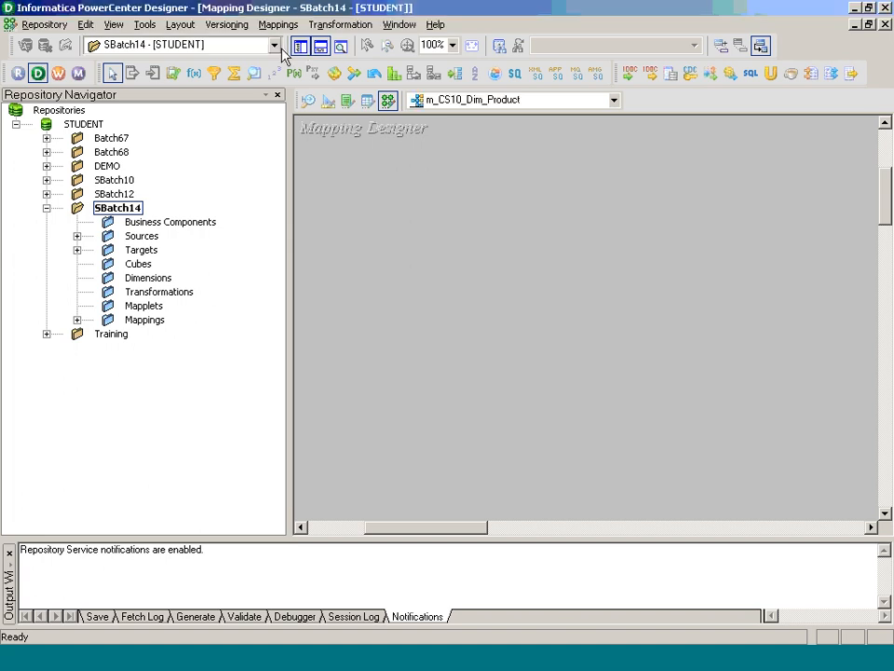
- Add STG_PRODUCT and STG_PRODUCT_UNIT_COST from SB14_DEV_STG, plus the DIM_PRODUCT target, to the mapping
double_click(142, 236)
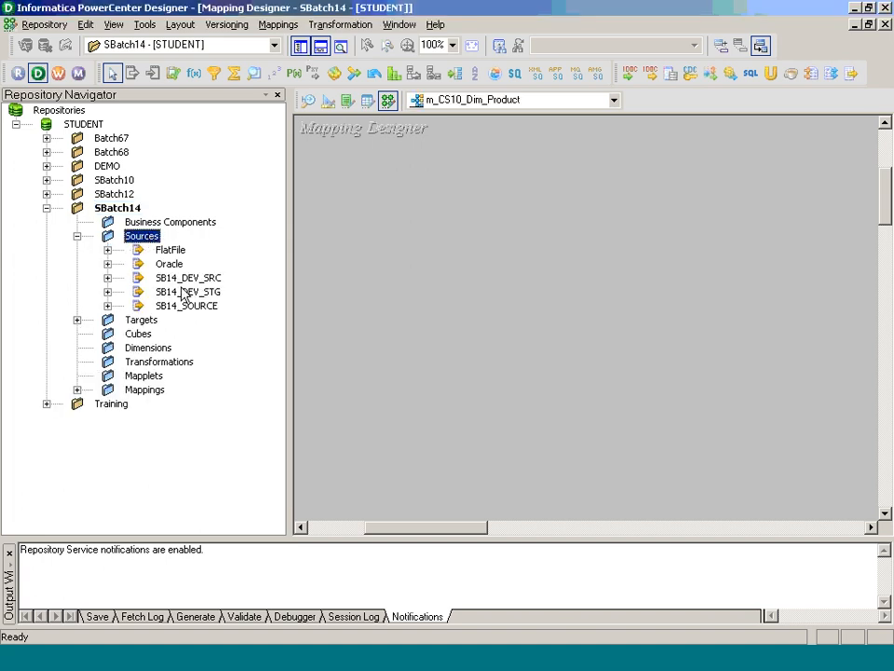
click(186, 292)
double_click(186, 295)
drag(192, 347, 300, 374)
drag(223, 361, 403, 378)
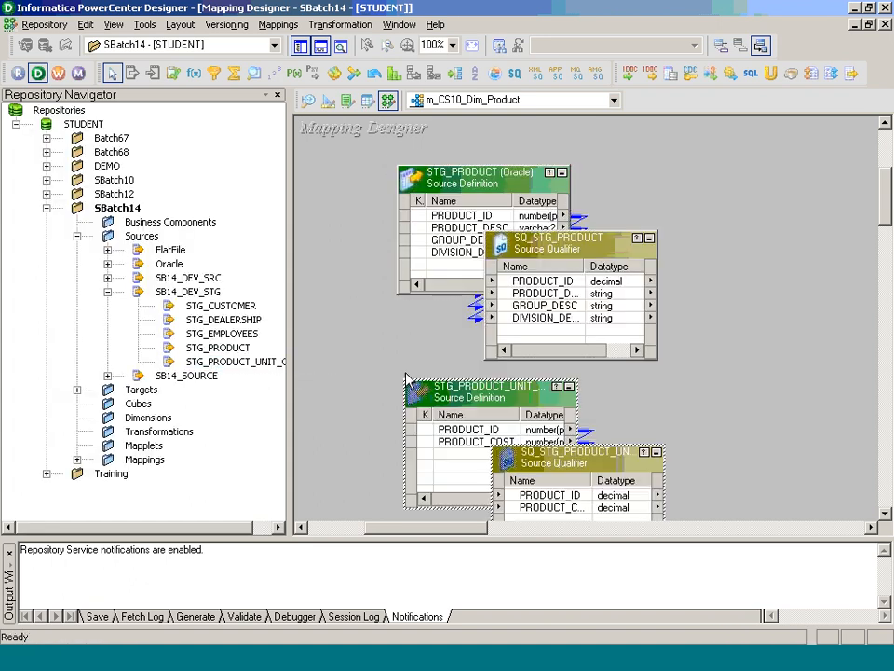
double_click(131, 389)
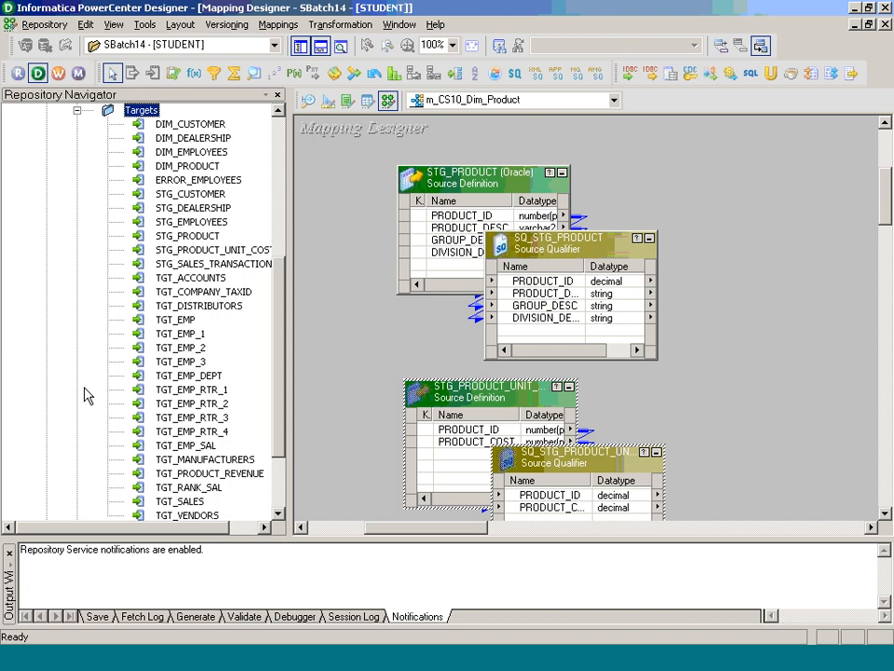
drag(188, 166, 807, 315)
- Hide the navigator and output panels and rearrange DIM_PRODUCT, SQ_STG_PRODUCT and STG_PRODUCT on the canvas
click(77, 110)
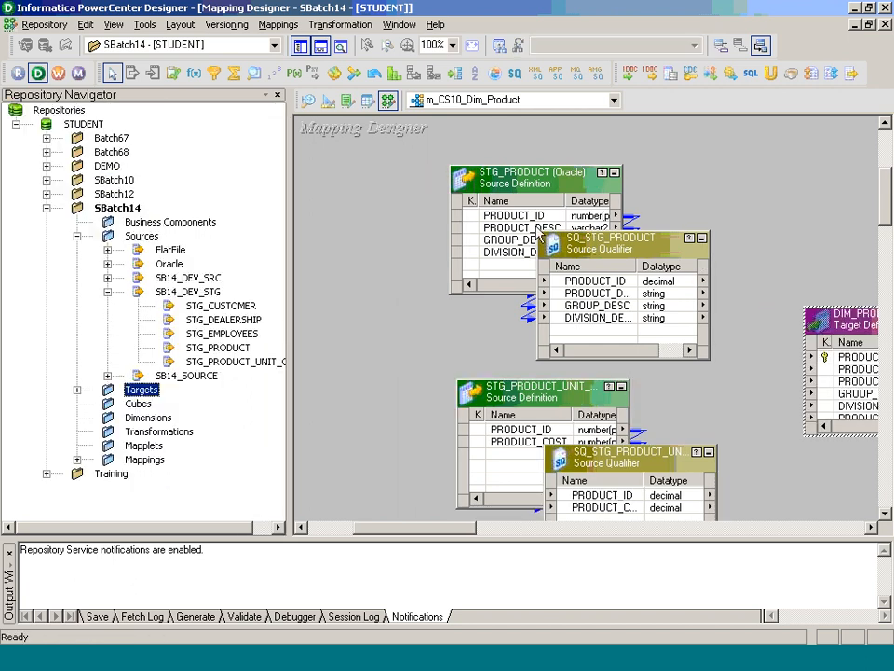
click(300, 45)
click(320, 45)
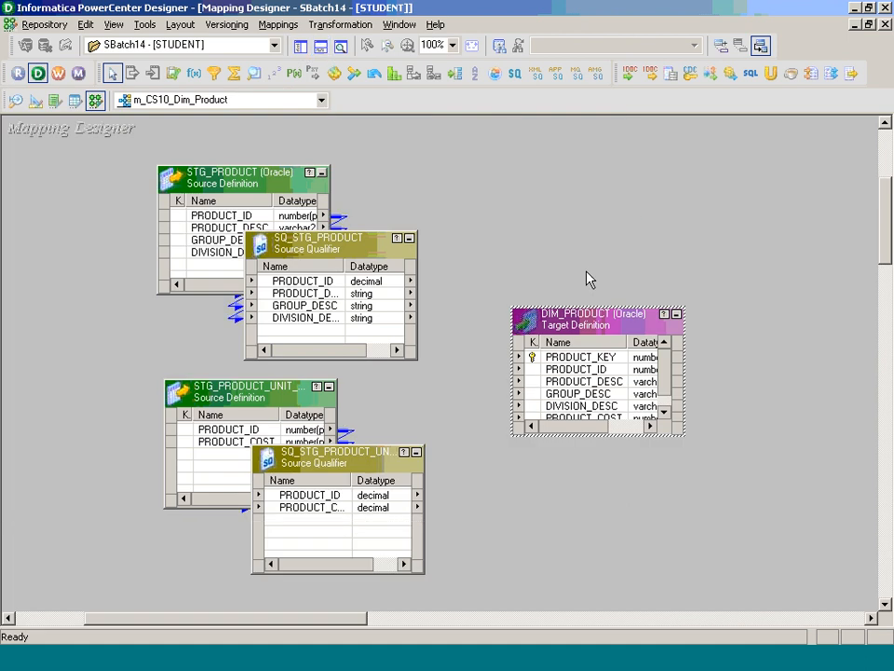
drag(590, 323, 732, 354)
drag(380, 247, 593, 215)
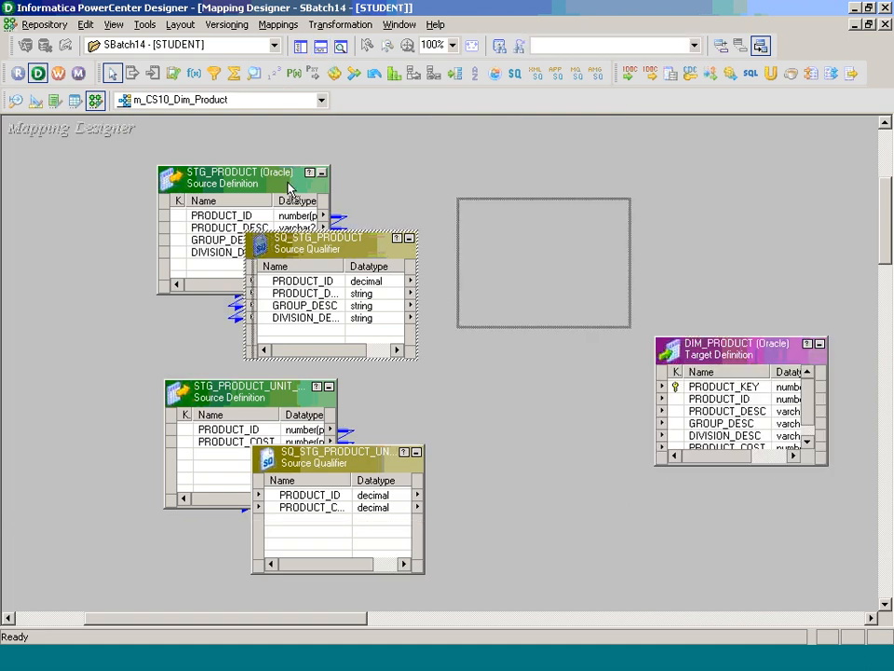
drag(288, 189, 164, 178)
drag(246, 396, 121, 391)
- Delete the SQ_STG_PRODUCT_UNIT source qualifier
click(365, 450)
drag(364, 469, 510, 415)
key(Delete)
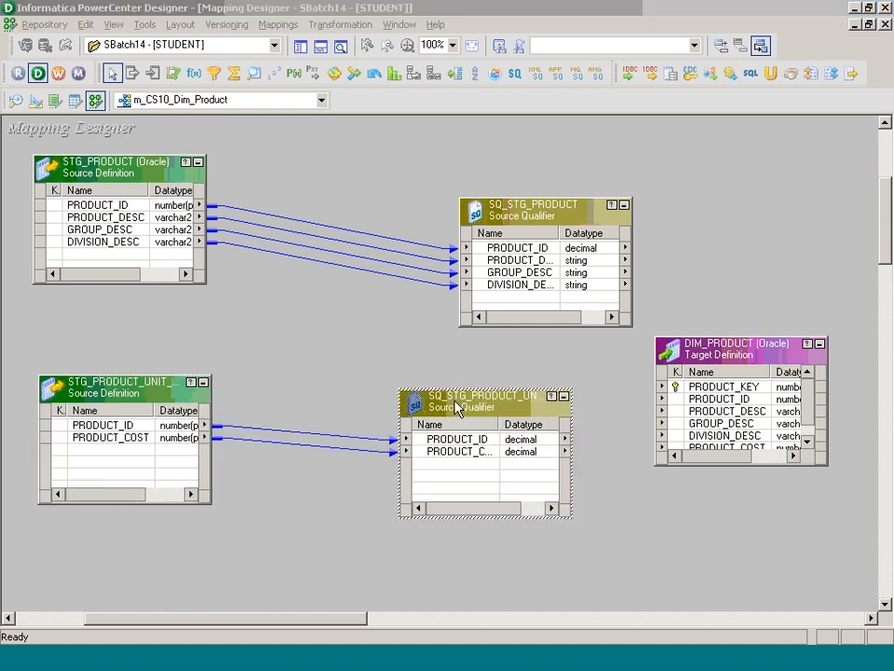
- Confirm the qualifier deletion and link PRODUCT_COST from STG_PRODUCT_UNIT_COST into SQ_STG_PRODUCT
click(430, 353)
drag(543, 215, 409, 200)
drag(124, 443, 380, 293)
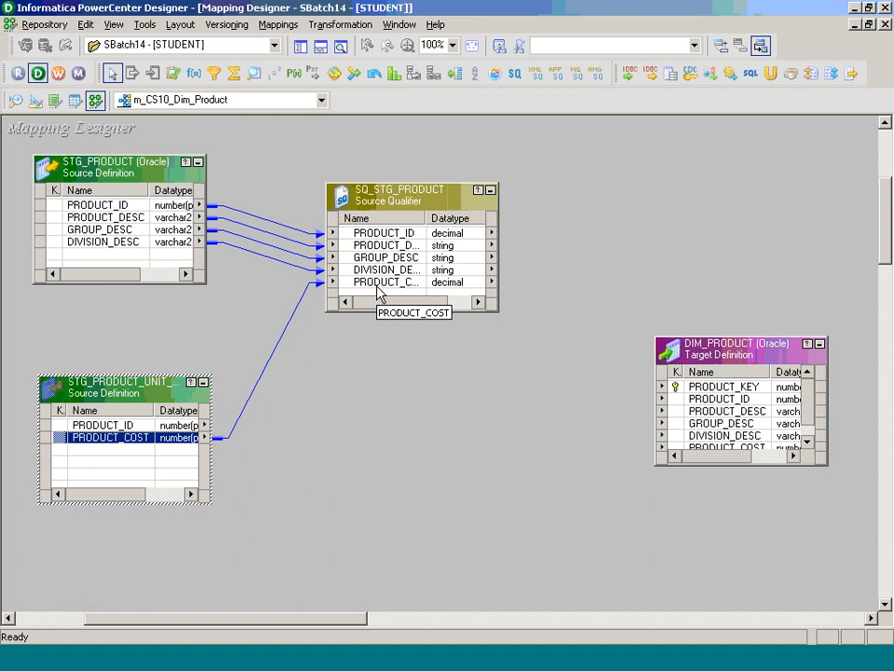
- Open the Edit Transformations dialog for SQ_STG_PRODUCT
double_click(424, 213)
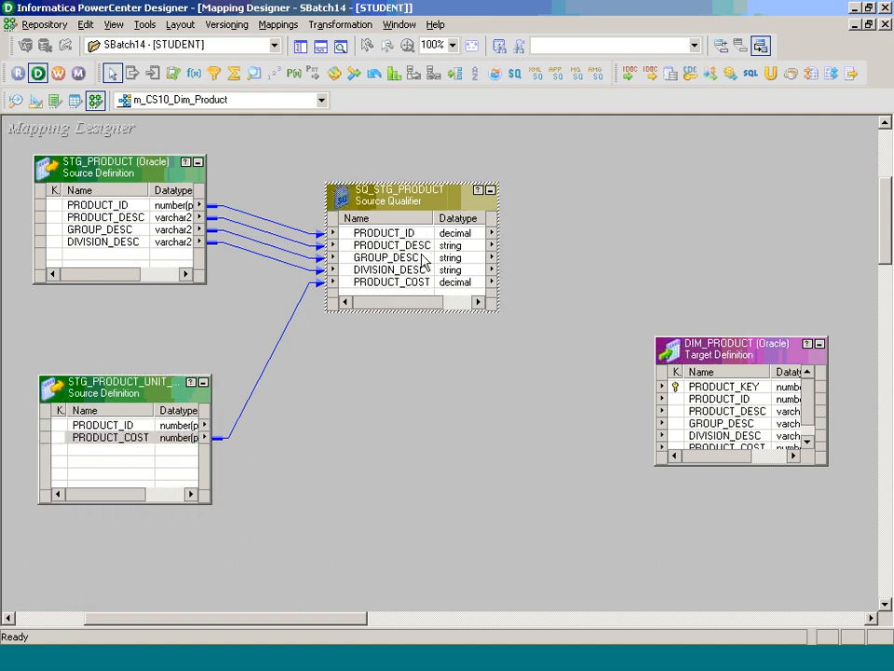
click(417, 284)
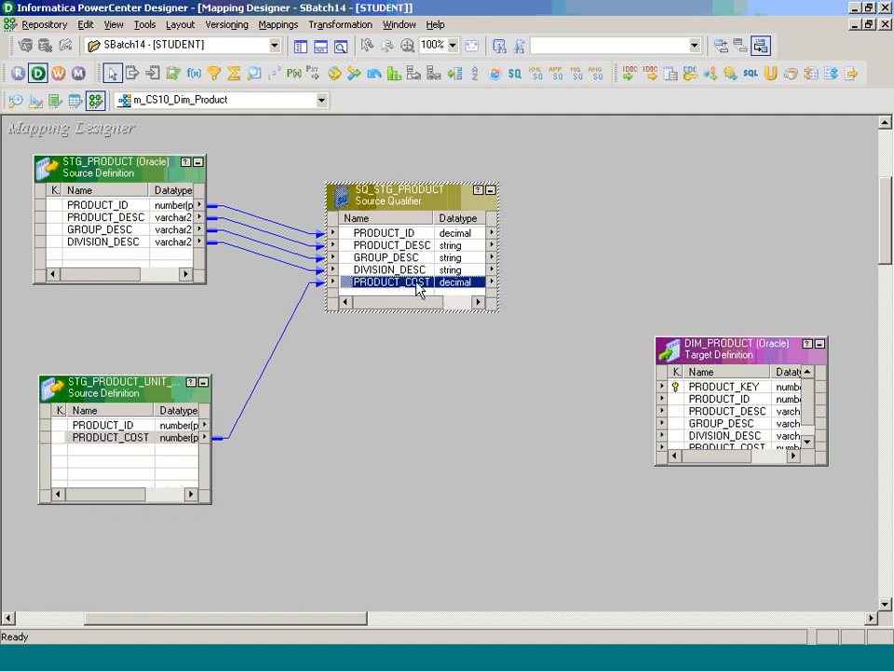
double_click(417, 284)
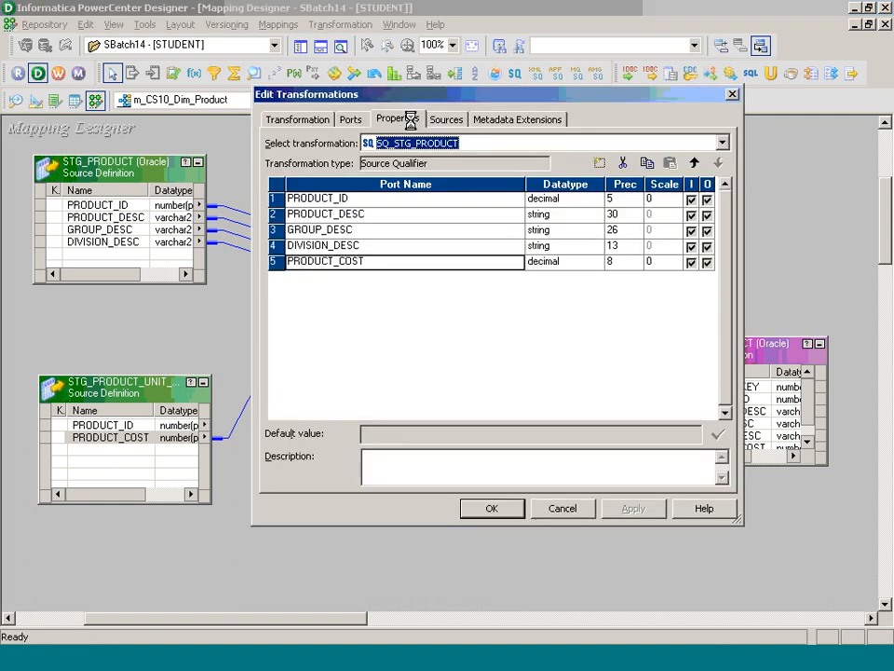
- Set SQ_STG_PRODUCT's User Defined Join to STG_PRODUCT.PRODUCT_ID=STG_PRODUCT_UNIT_COST.PRODUCT_ID
click(409, 123)
click(708, 213)
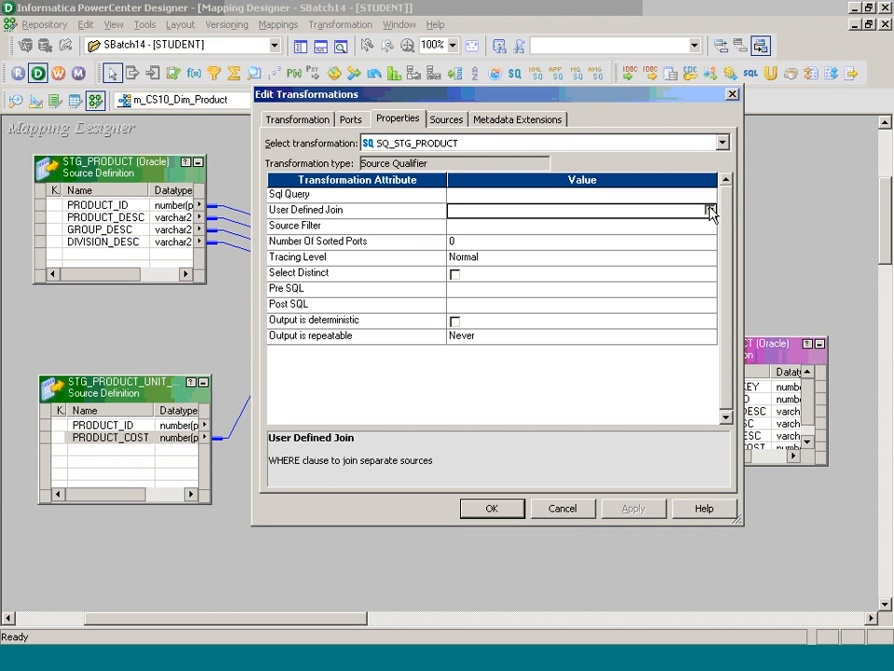
click(710, 212)
double_click(200, 147)
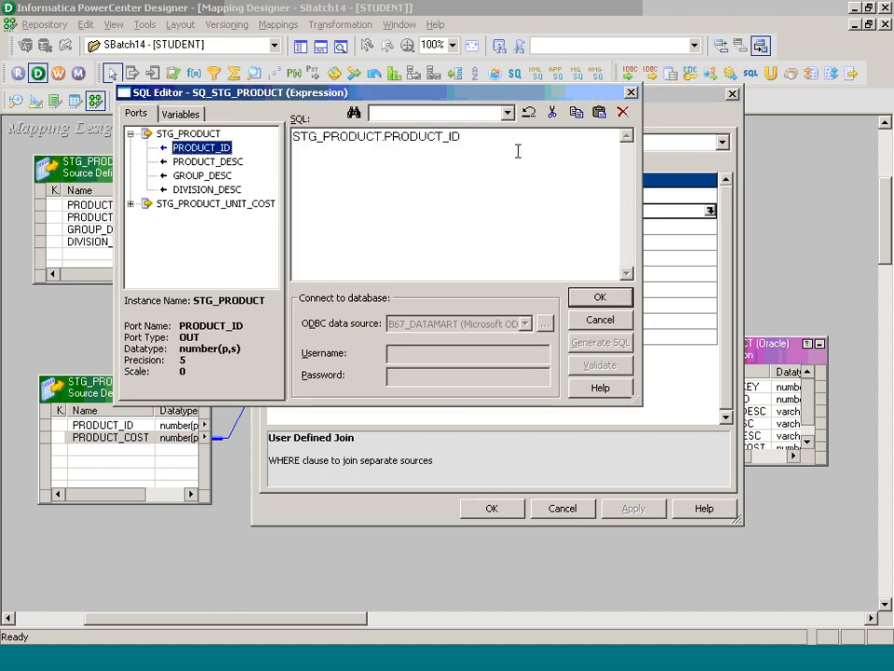
text(=)
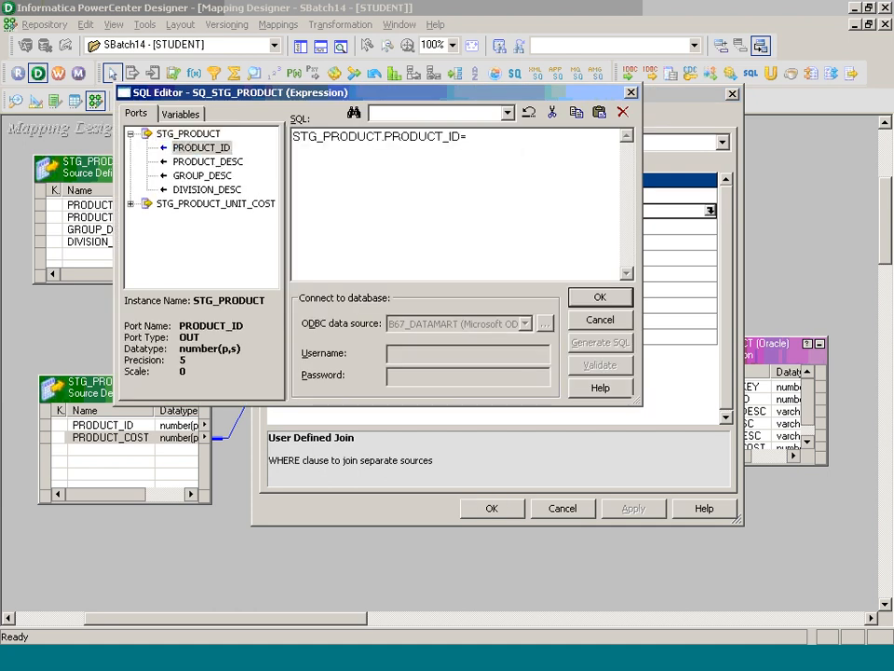
click(131, 203)
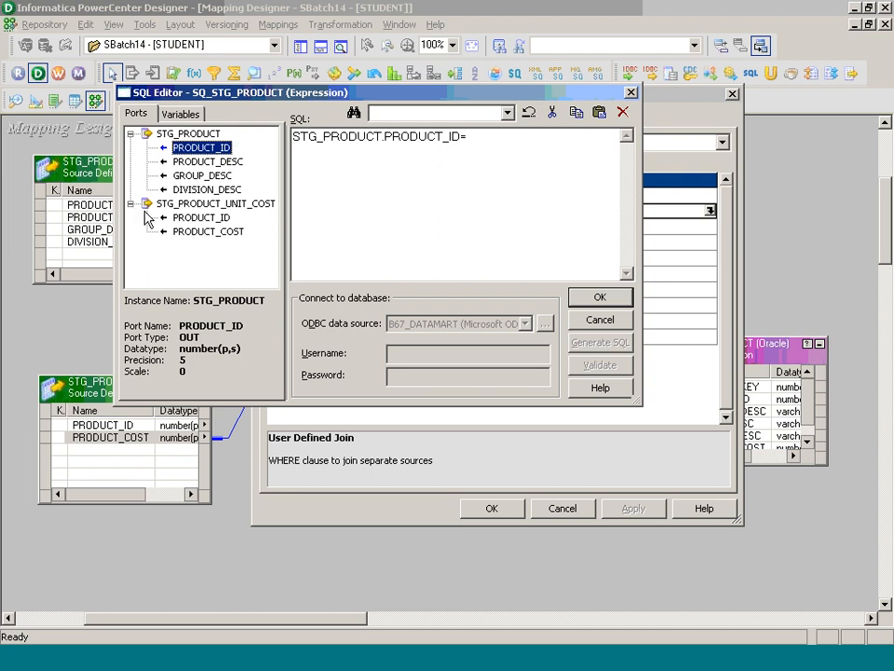
double_click(201, 219)
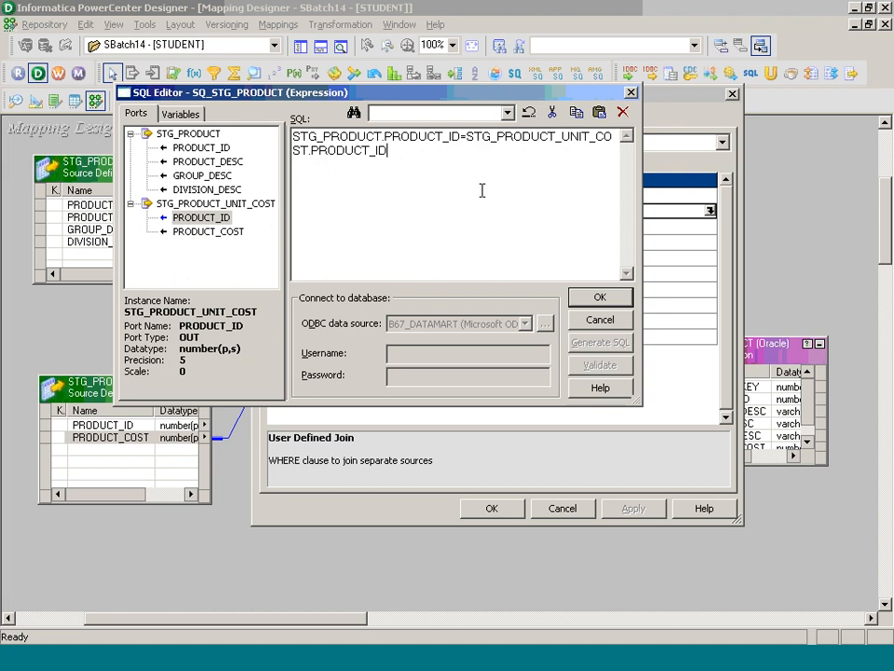
click(601, 299)
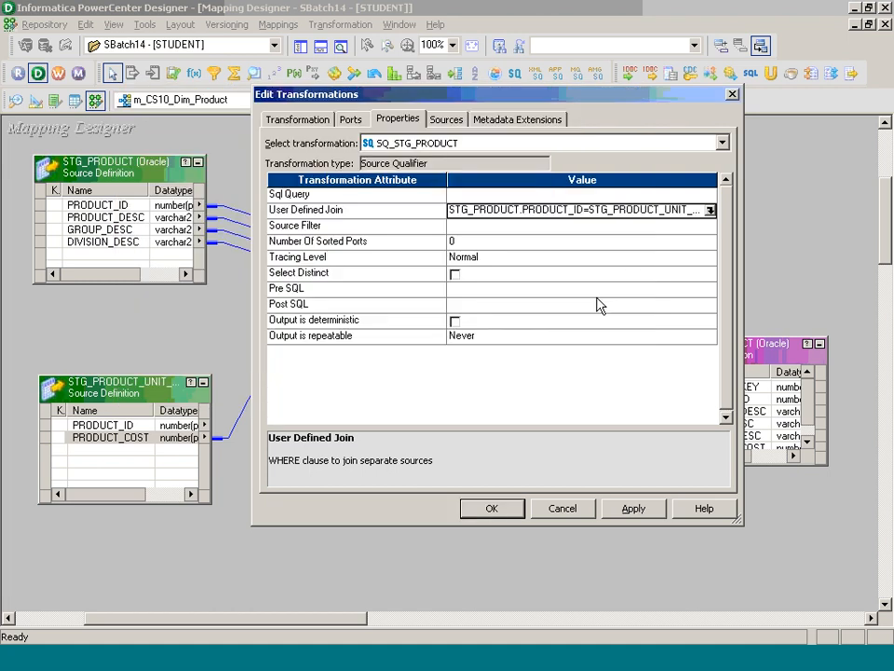
click(491, 508)
- Create an Expression transformation named Exp_Dim_Product
click(340, 24)
click(347, 66)
key(Tab)
text(Exp_Dim_Product)
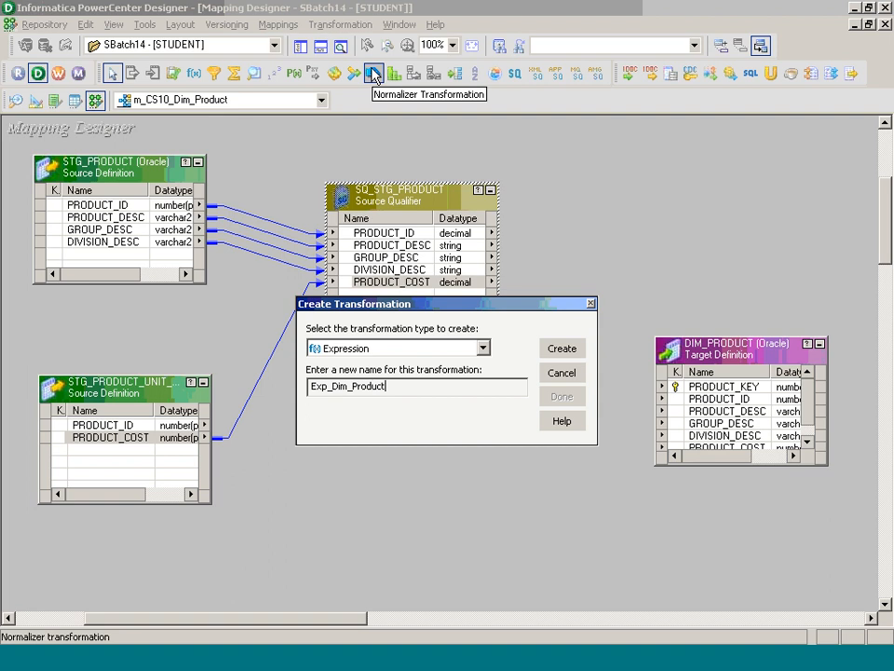
key(Return)
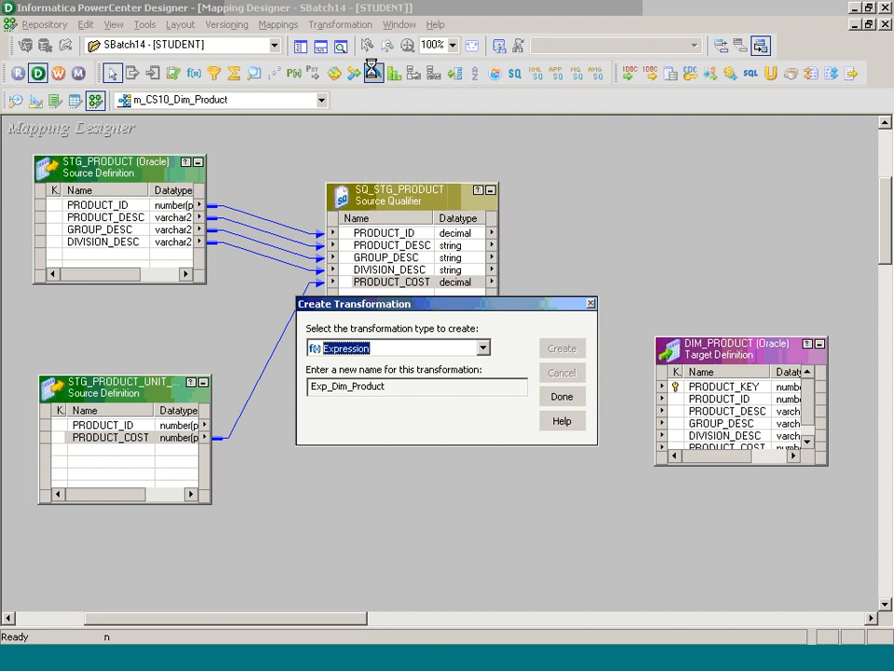
click(575, 398)
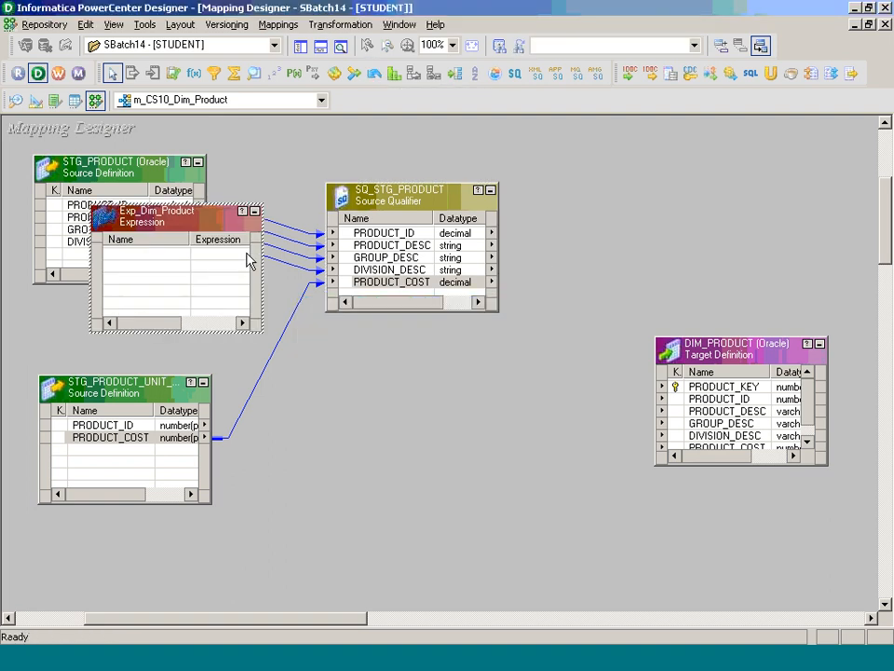
- Copy all five SQ_STG_PRODUCT ports into Exp_Dim_Product
drag(108, 220, 607, 166)
drag(385, 233, 626, 230)
shift+click(413, 282)
click(491, 190)
- Link the five Exp_Dim_Product ports to the matching DIM_PRODUCT columns
drag(633, 167, 491, 203)
drag(702, 343, 725, 241)
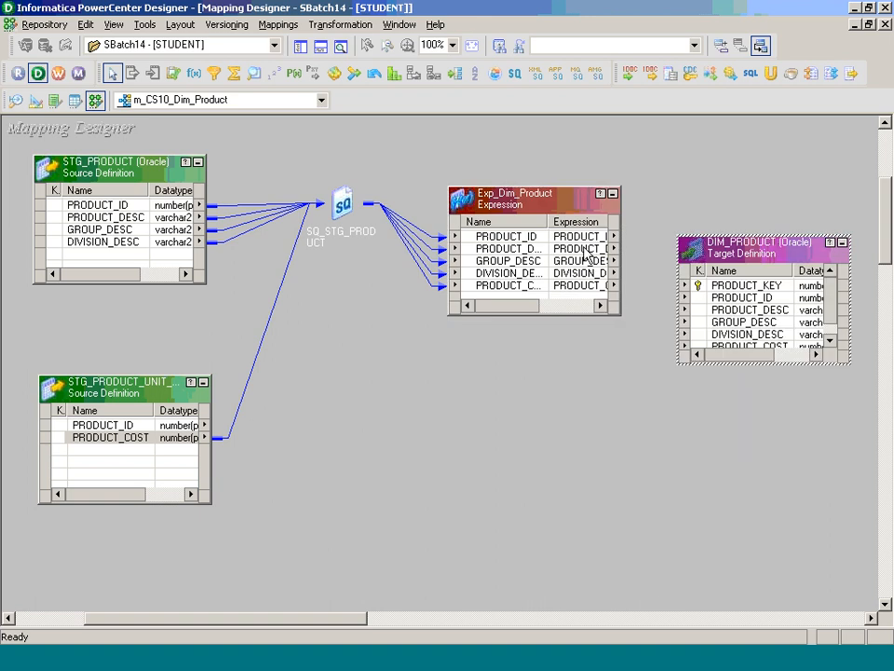
click(508, 236)
shift+click(535, 285)
drag(535, 285, 736, 298)
drag(529, 200, 414, 325)
- Create Sequence Generator Seq_Product_Key and link its NEXTVAL to DIM_PRODUCT's PRODUCT_KEY
click(340, 25)
click(347, 65)
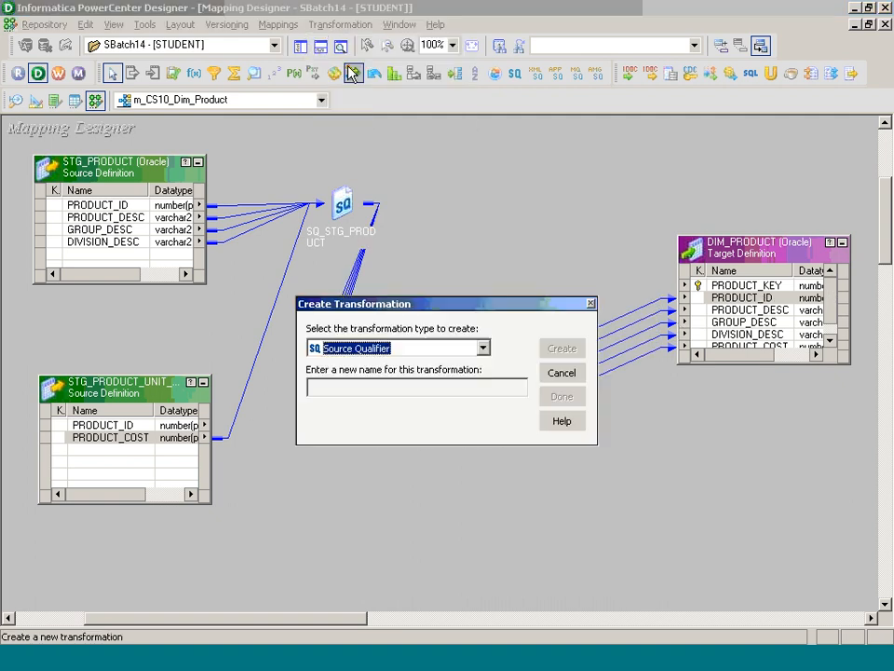
key(s)
key(s)
key(Tab)
text(Seq_Product_Key)
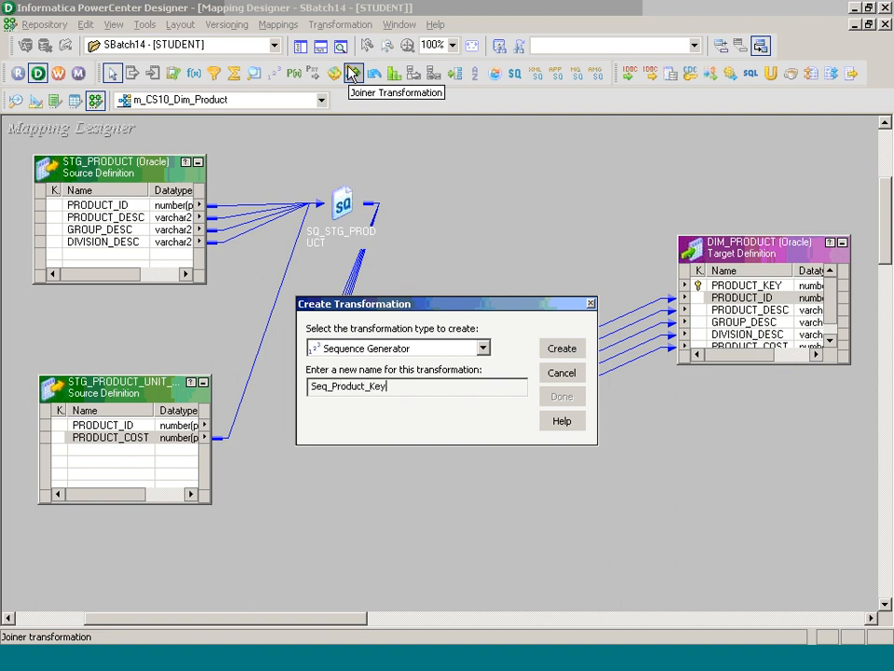
key(Return)
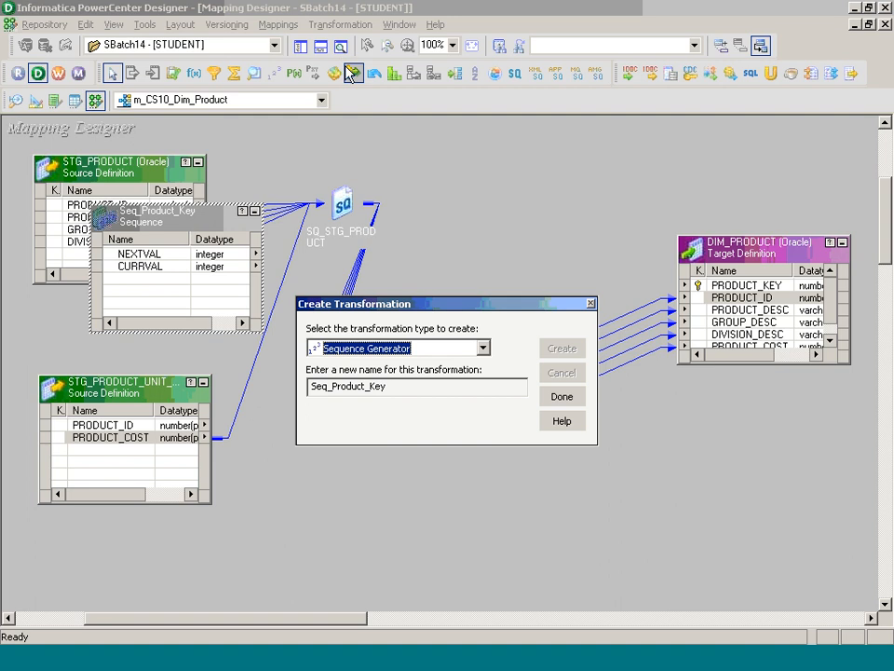
click(562, 396)
drag(248, 209, 661, 134)
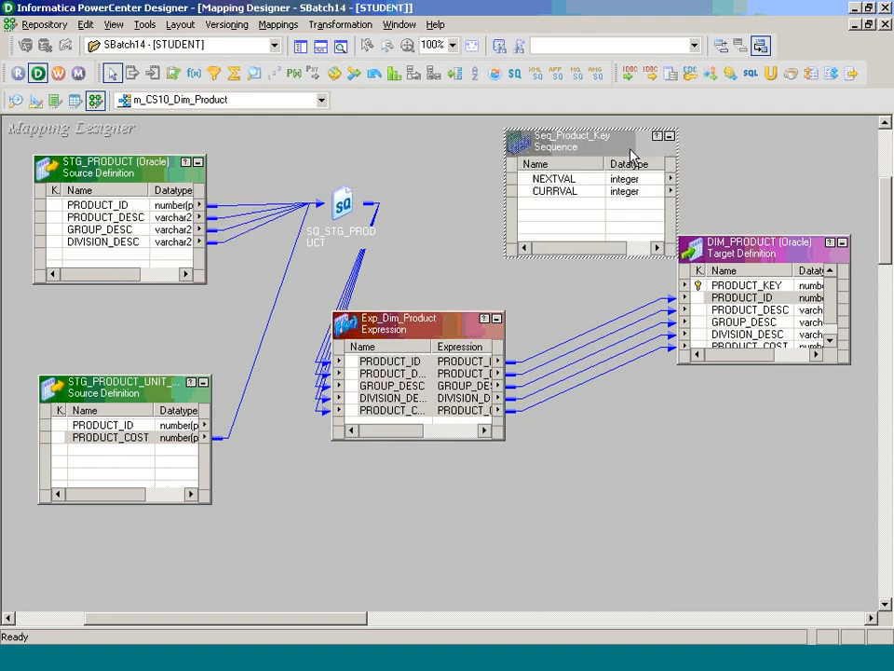
mouse_move(565, 179)
mouse_down()
mouse_move(736, 255)
mouse_move(751, 304)
mouse_move(762, 296)
mouse_up()
- Set Seq_Product_Key's Current Value property to 4001
double_click(572, 214)
click(398, 118)
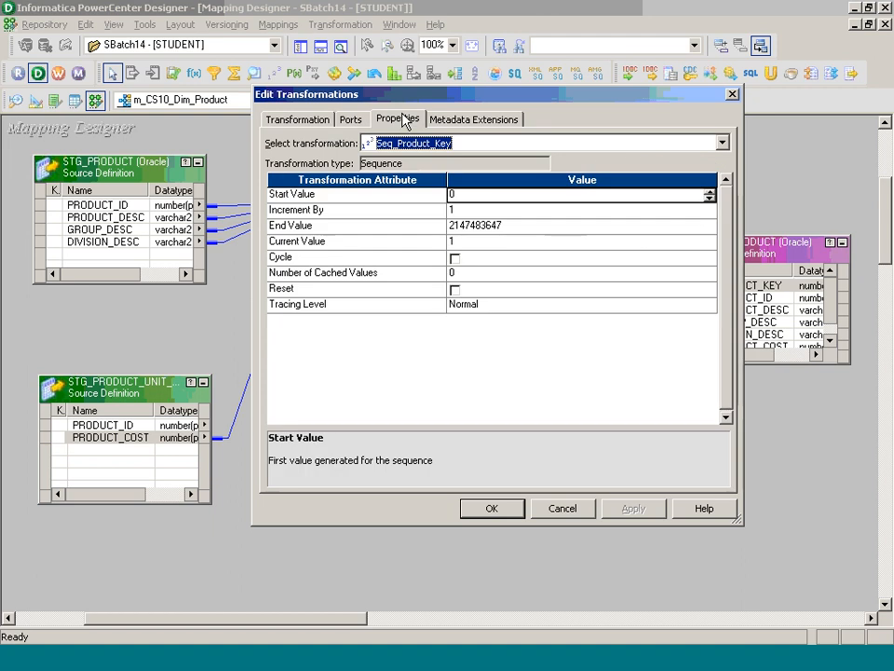
click(524, 247)
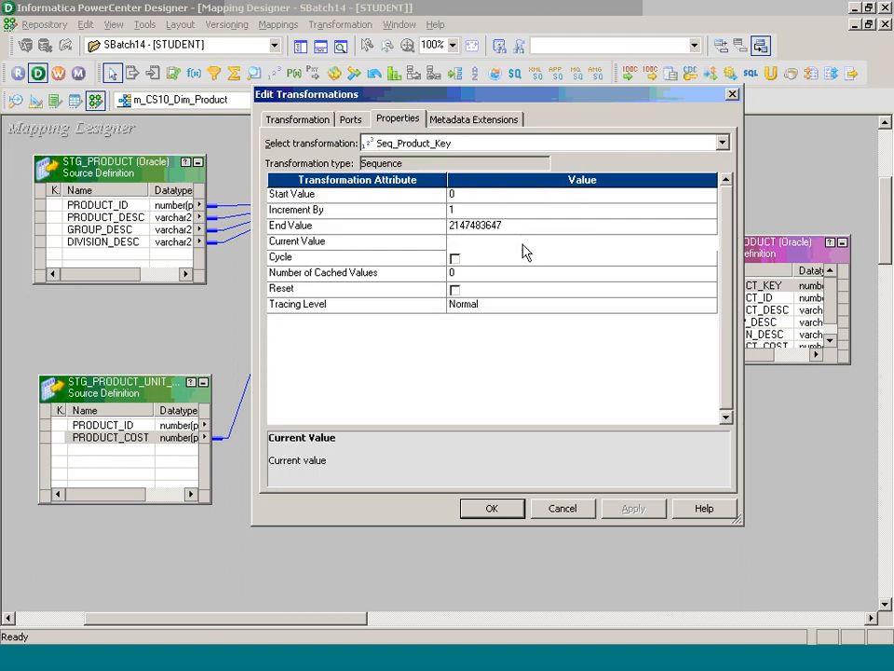
click(522, 242)
text(4001)
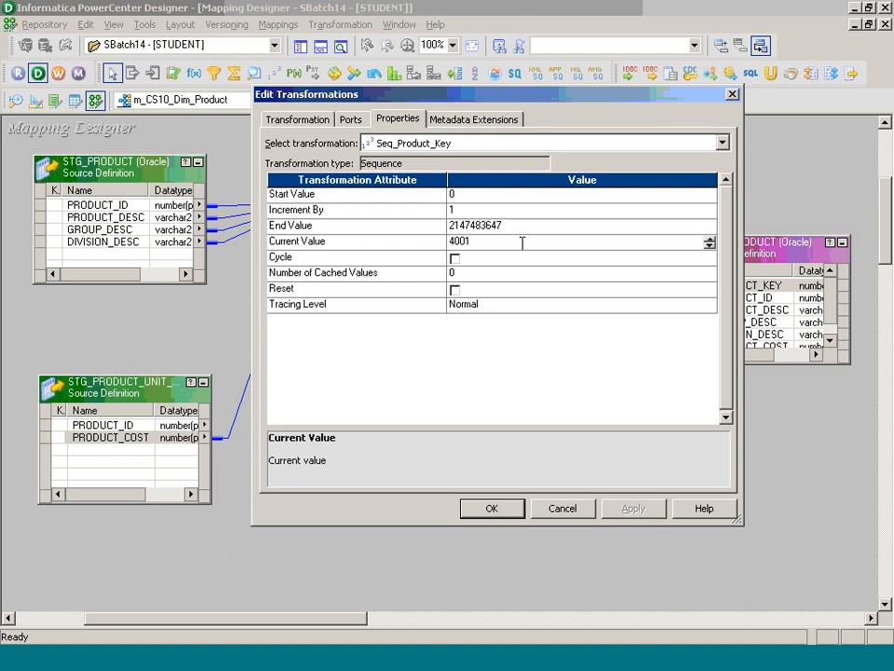
click(492, 509)
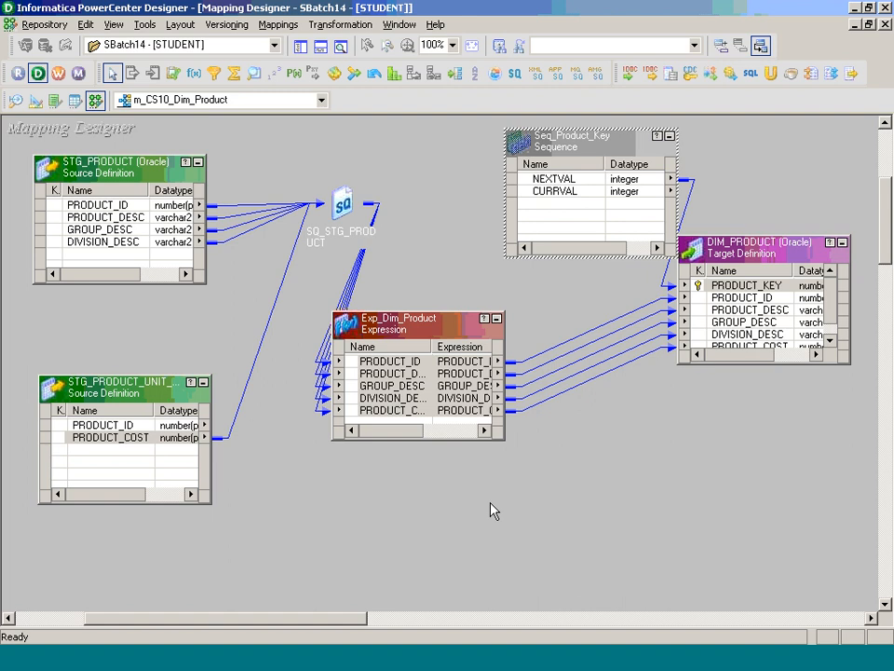
- Arrange all mapping objects as icons, save the mapping, and show the Navigator
right_click(377, 150)
click(442, 254)
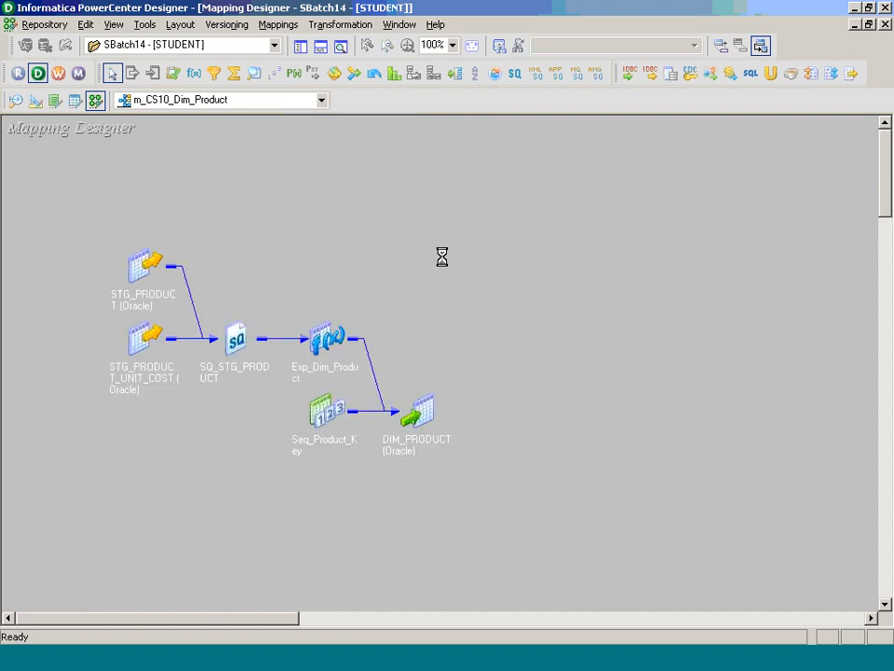
key(ctrl+s)
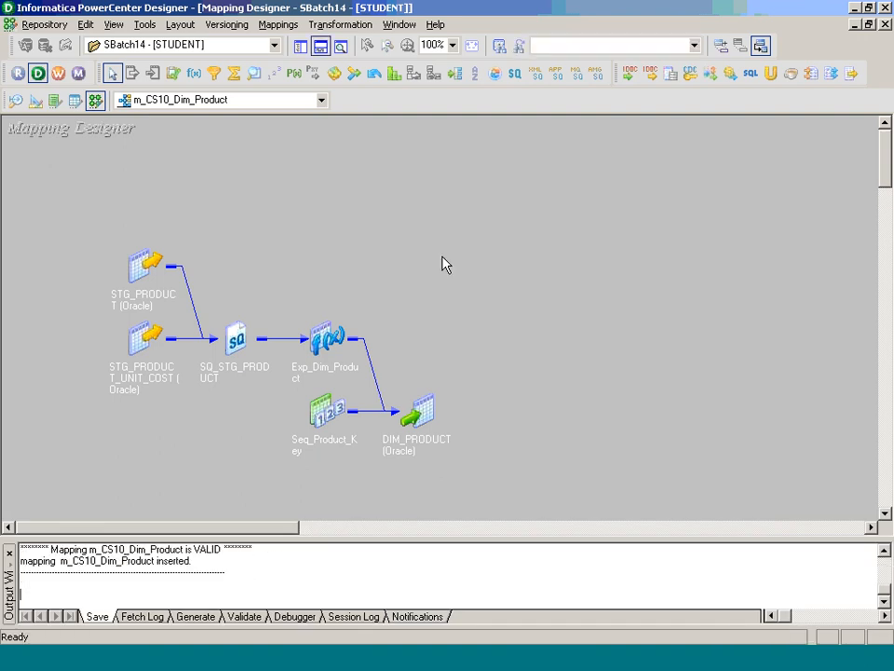
click(300, 47)
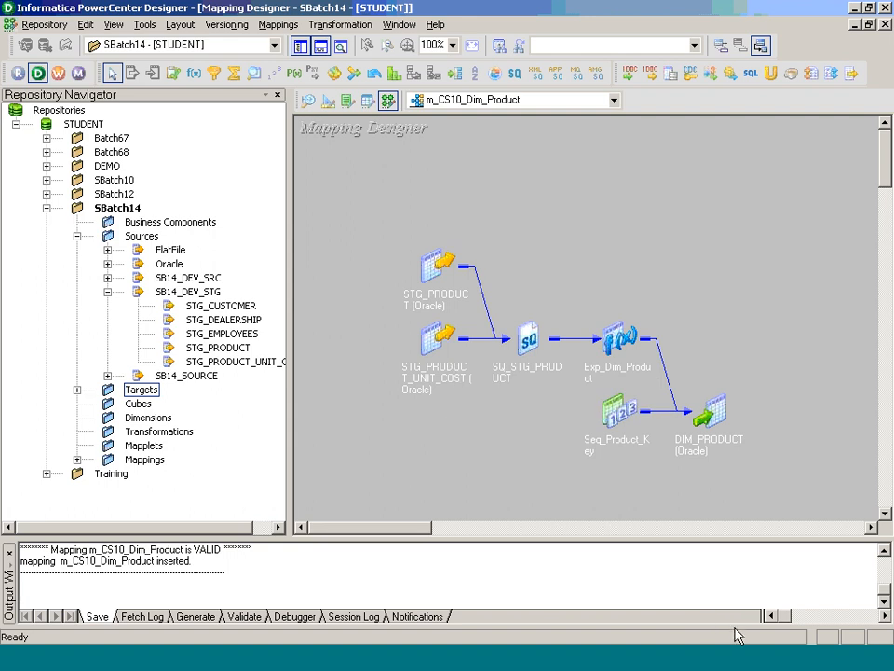
- Briefly visit the meeting chat window, then return to PowerCenter Designer
key(alt+Tab)
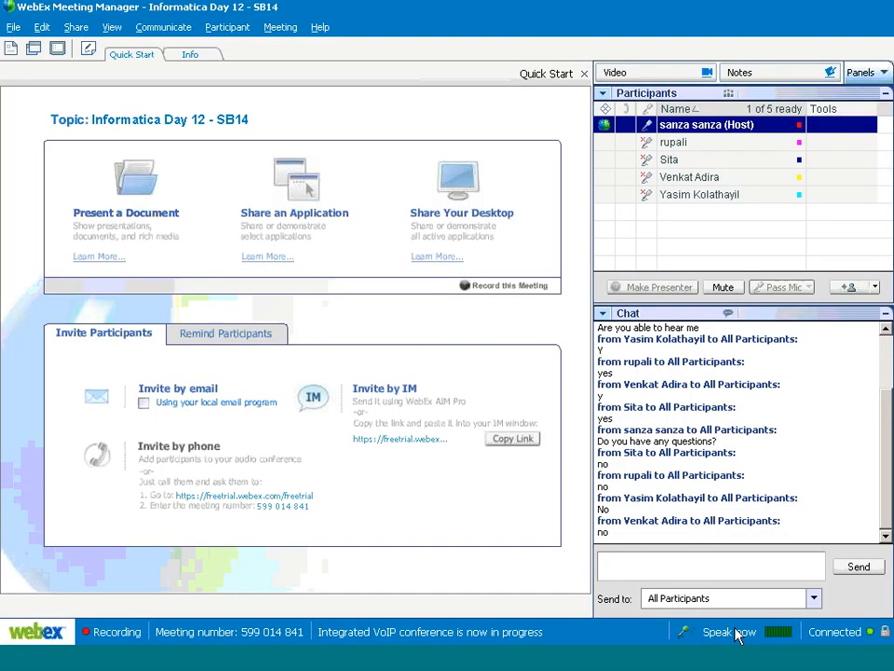
click(644, 571)
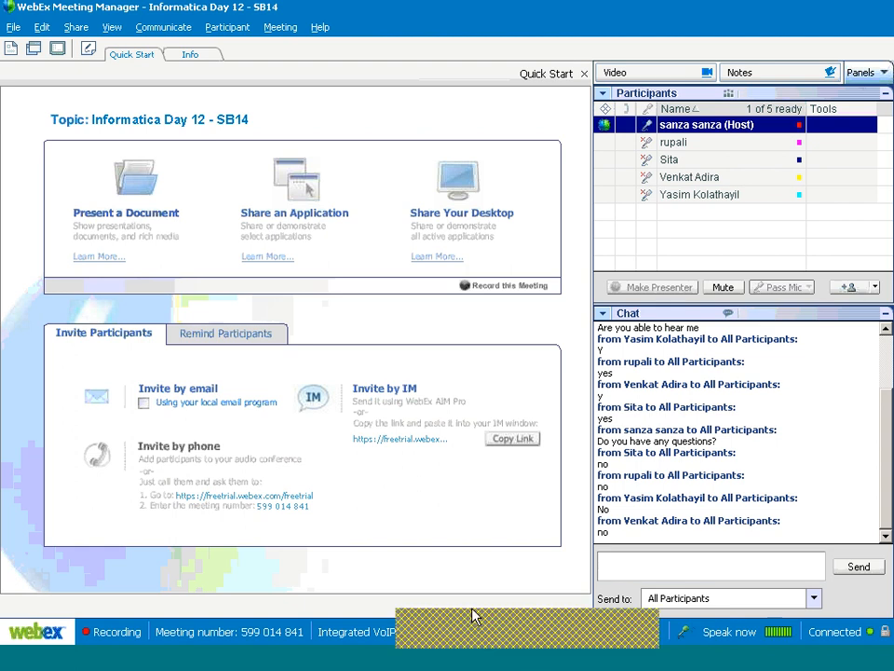
click(367, 661)
- Check the mapping's properties unchanged, then open Workflow Manager's Task Developer
click(289, 24)
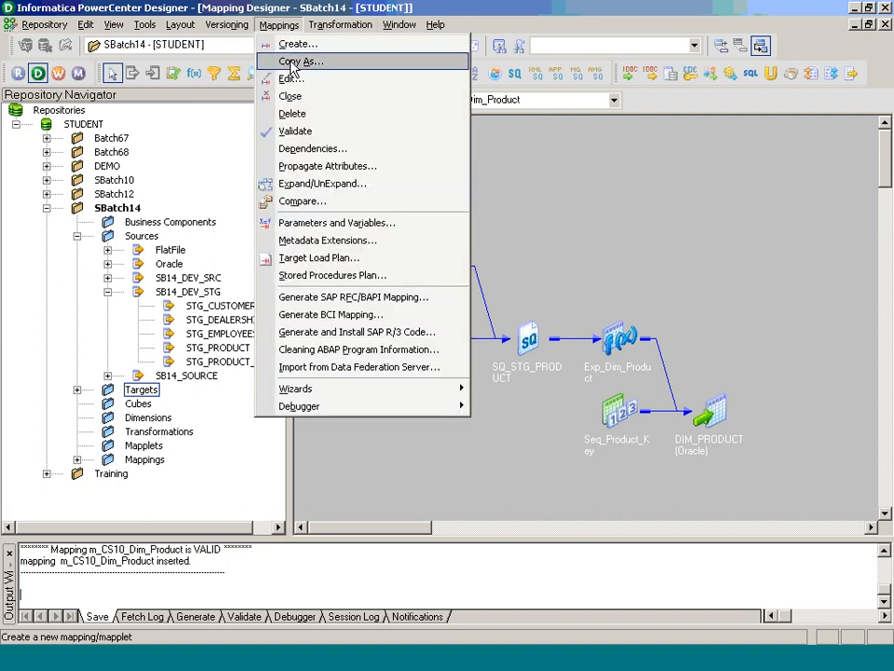
click(306, 81)
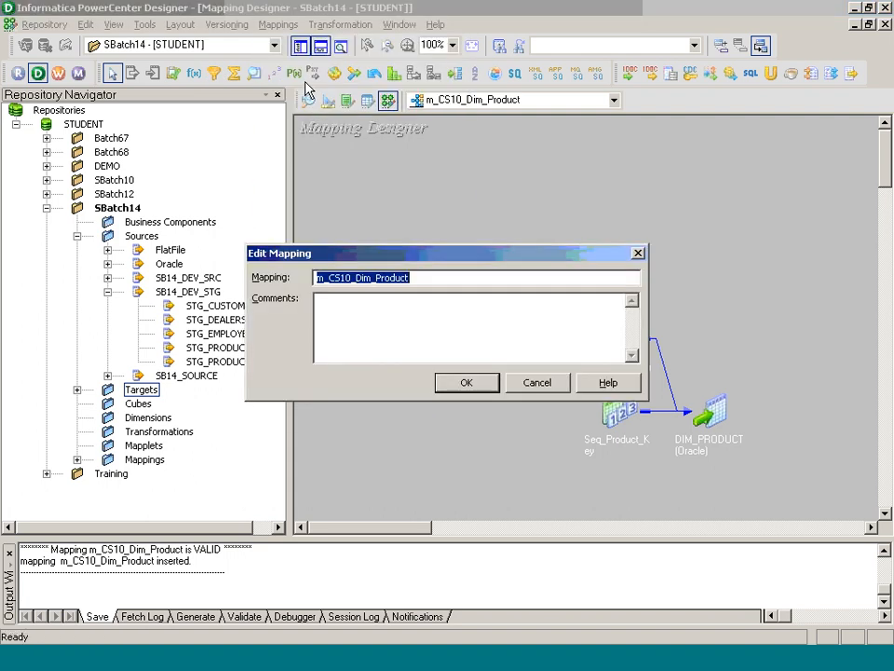
click(490, 387)
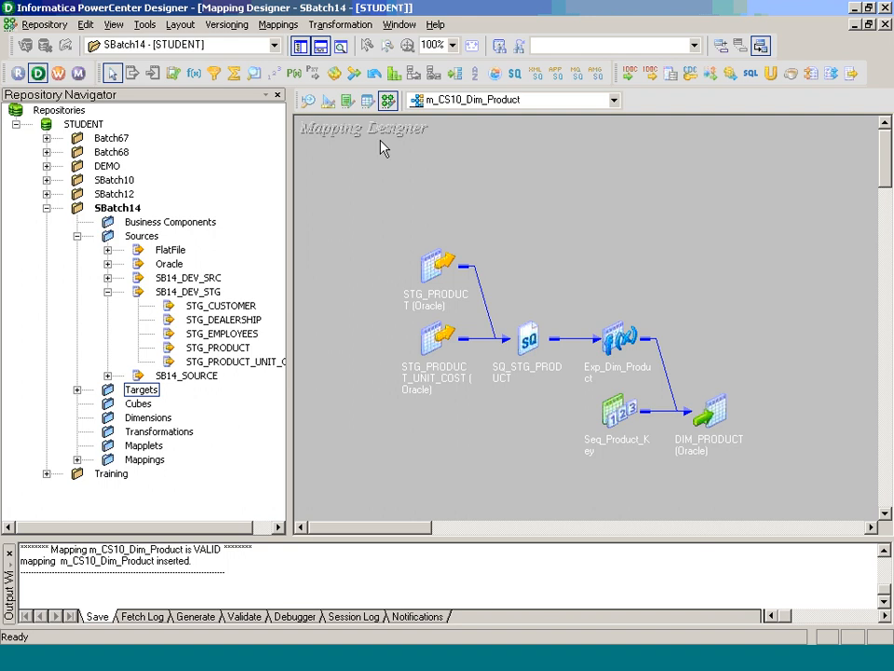
click(478, 656)
click(293, 105)
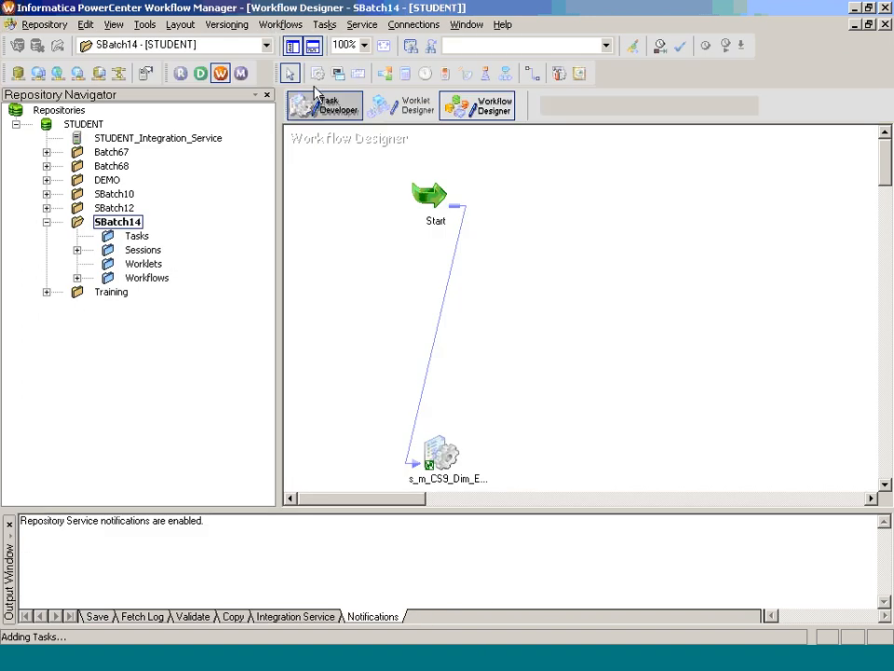
- Clear the workspace, create session s_m_CS10_Dim_Product on mapping m_CS10_Dim_Product, and open it for editing
right_click(446, 207)
click(489, 243)
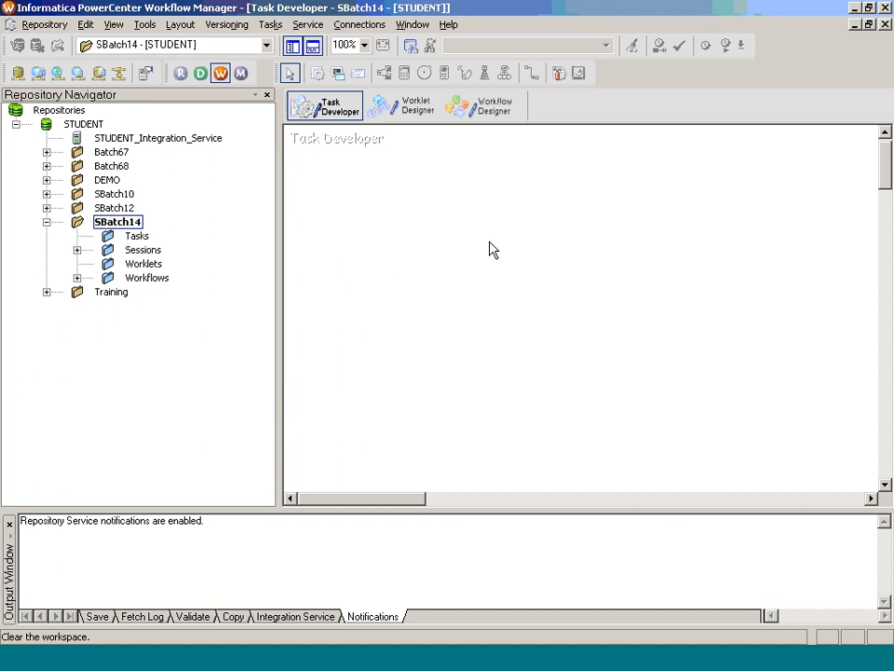
click(270, 24)
click(292, 41)
text(s_m_CS10_Dim_Product)
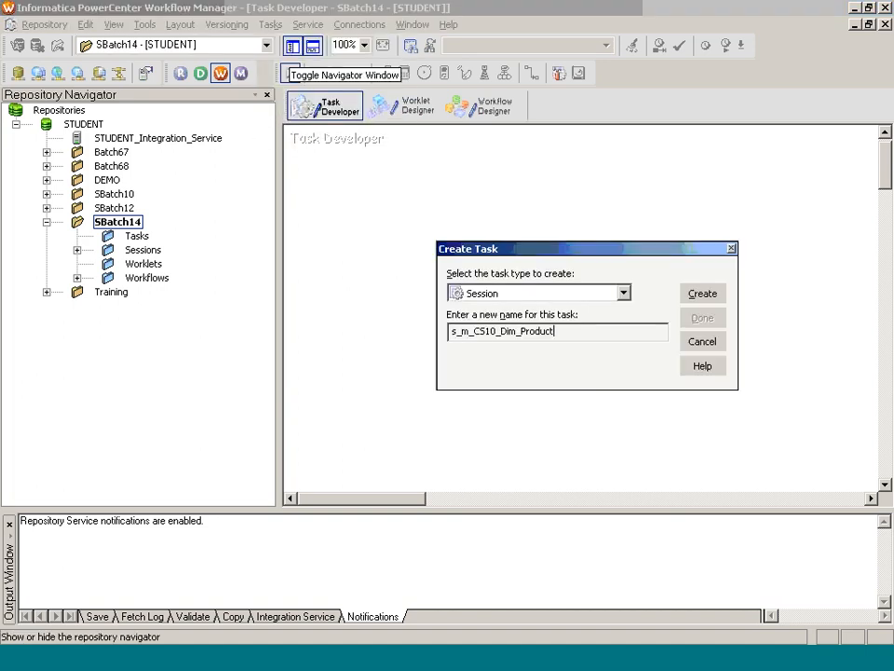
key(Return)
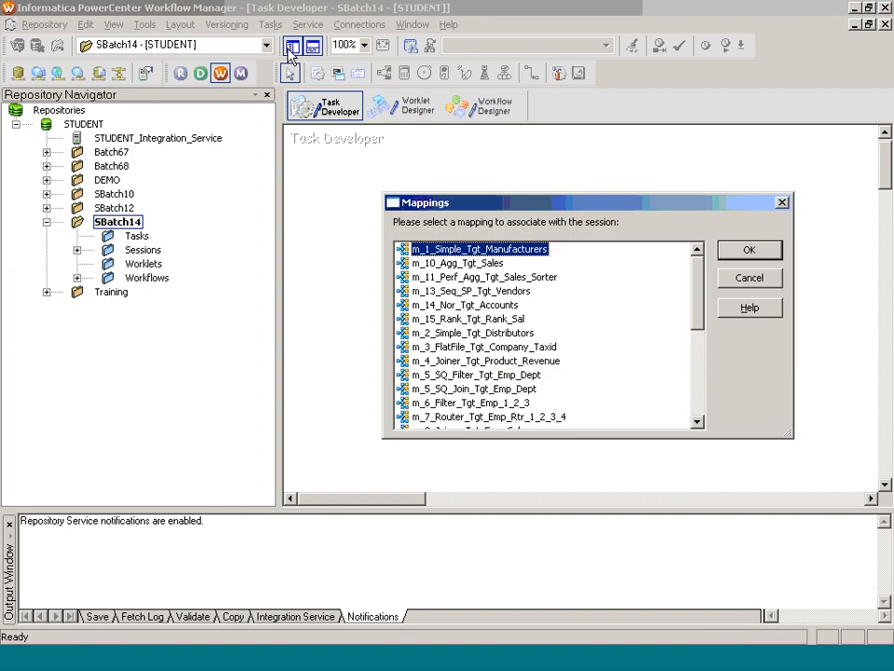
click(697, 364)
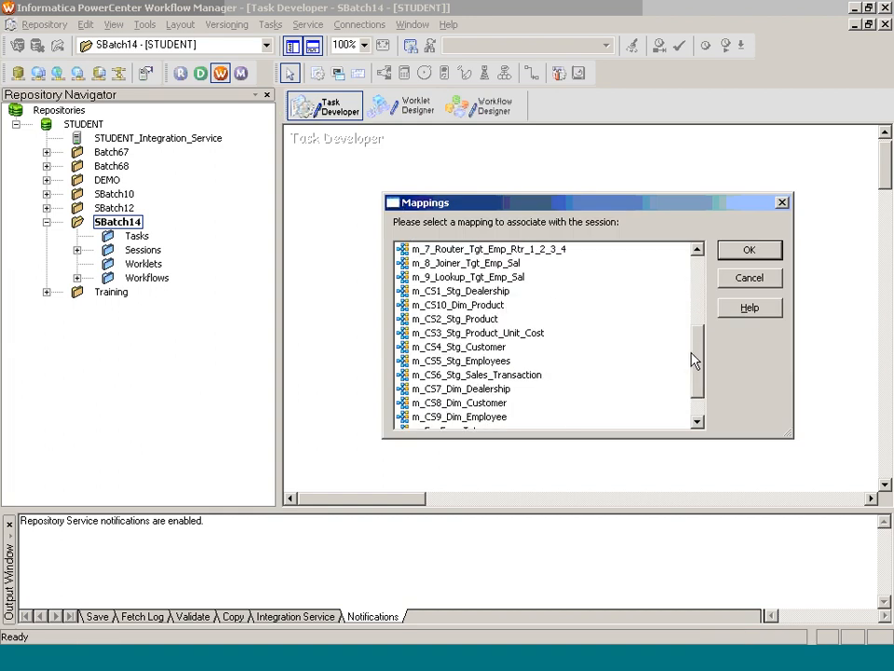
click(461, 304)
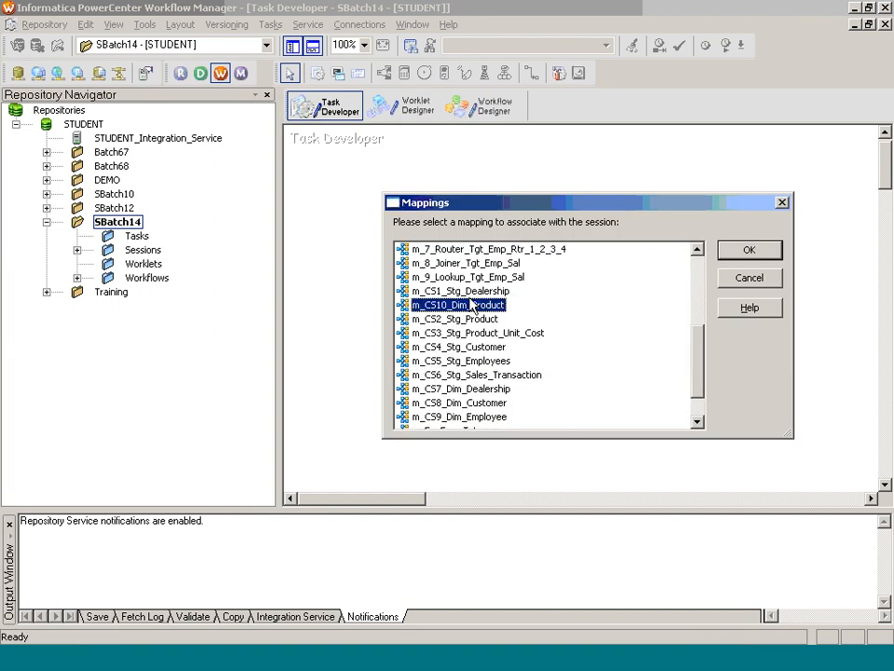
click(766, 249)
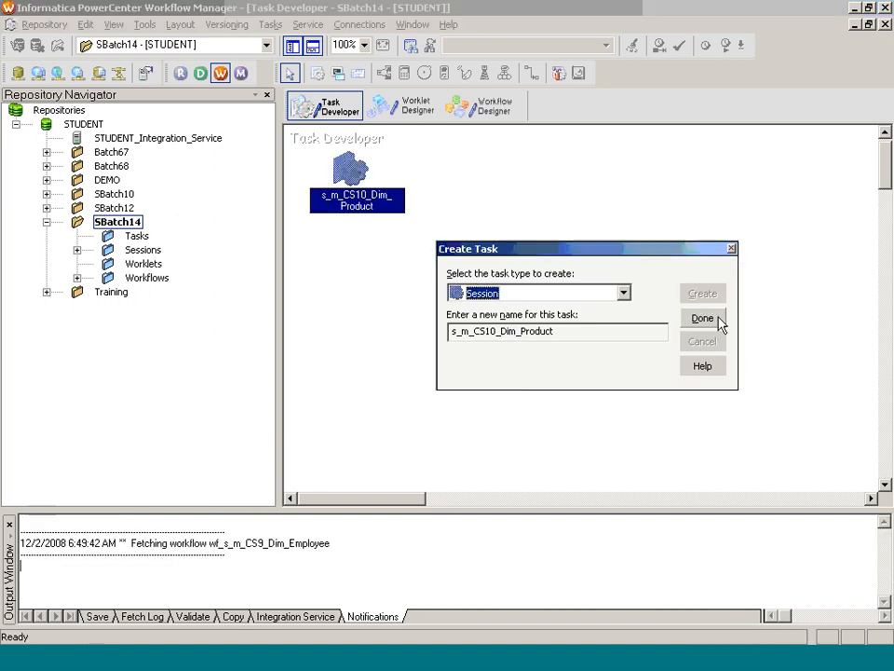
click(719, 322)
double_click(351, 207)
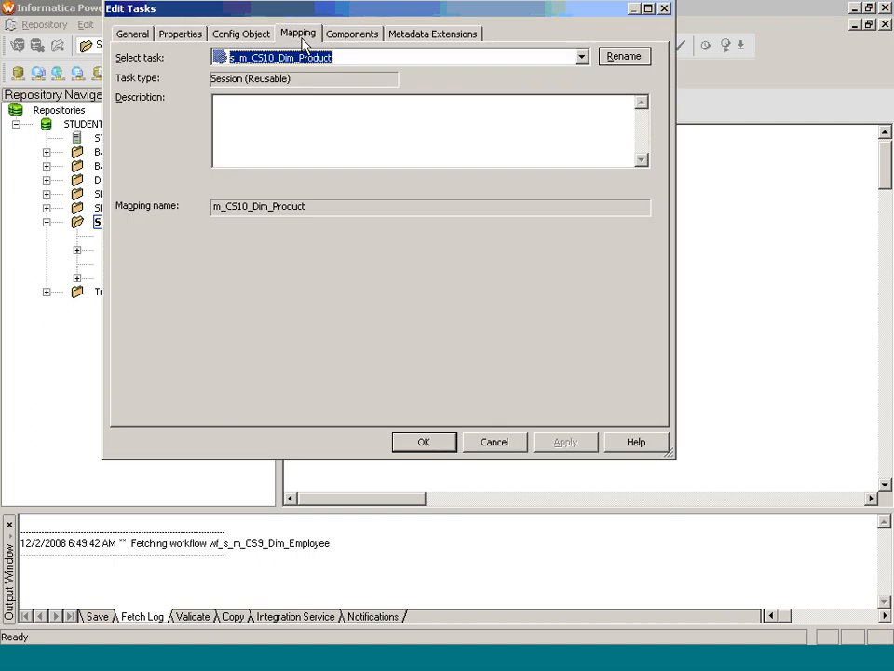
- Set the SQ_STG_PRODUCT source connection to DEV_STG_SB14
click(300, 34)
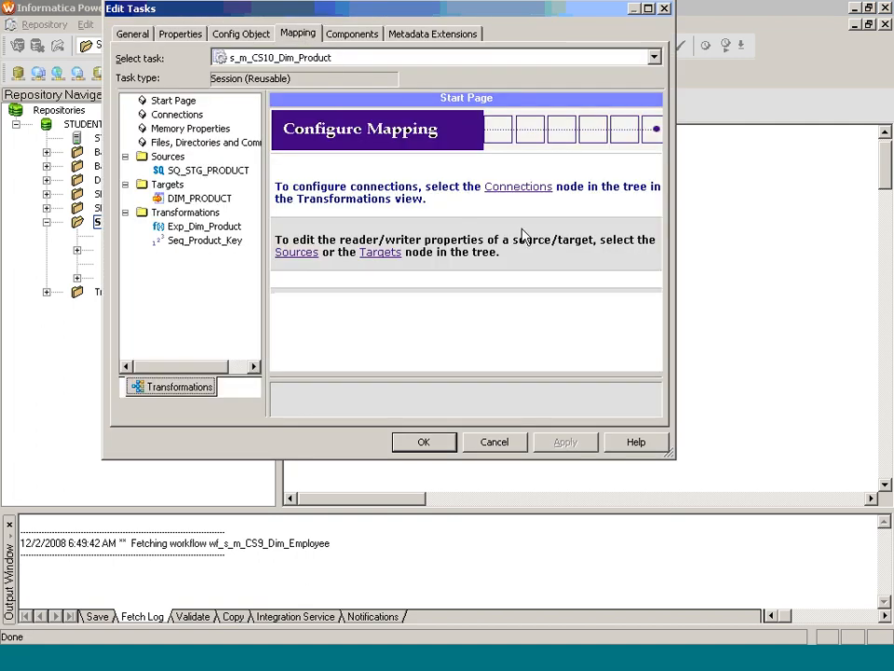
click(205, 171)
click(643, 251)
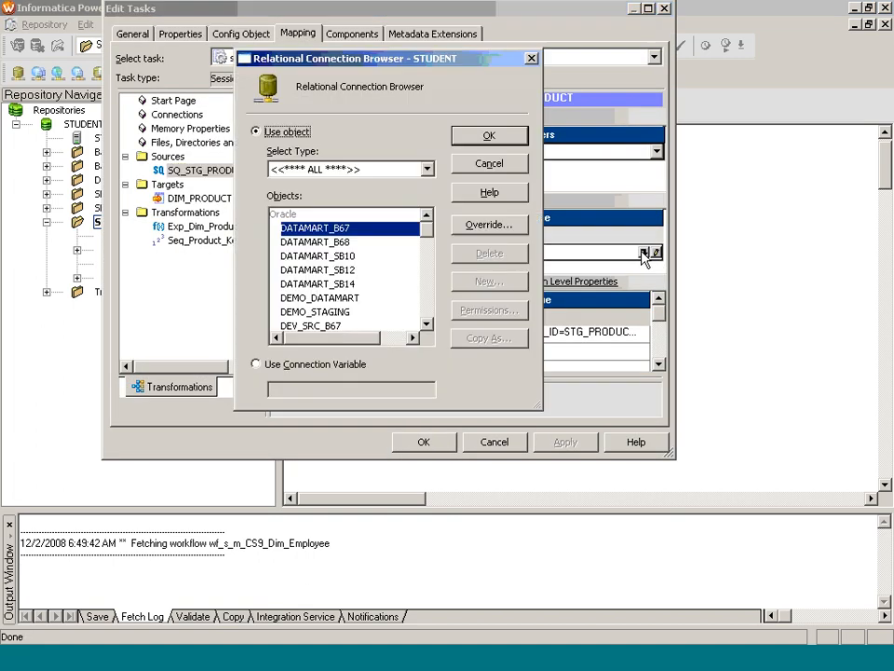
click(425, 304)
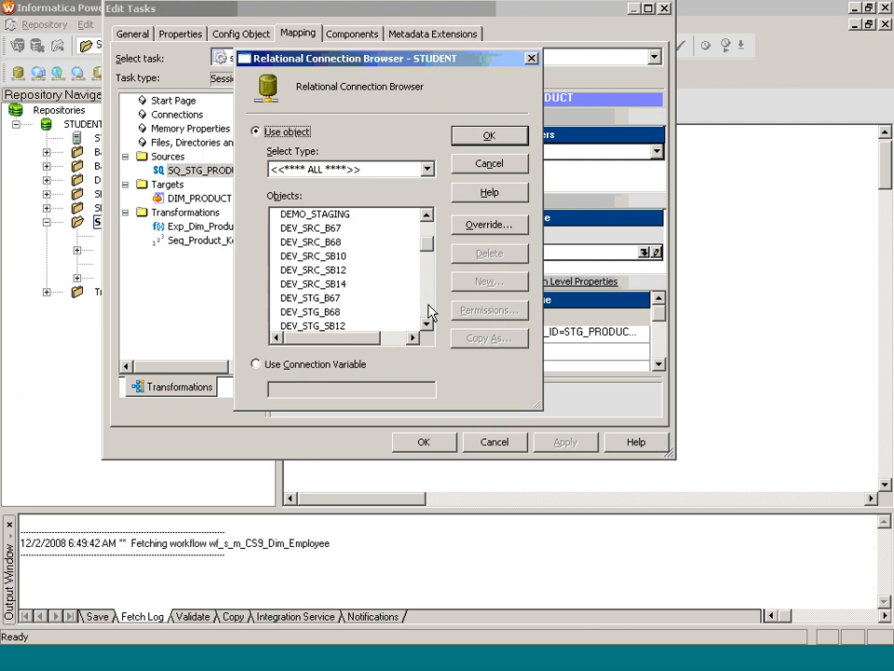
click(429, 312)
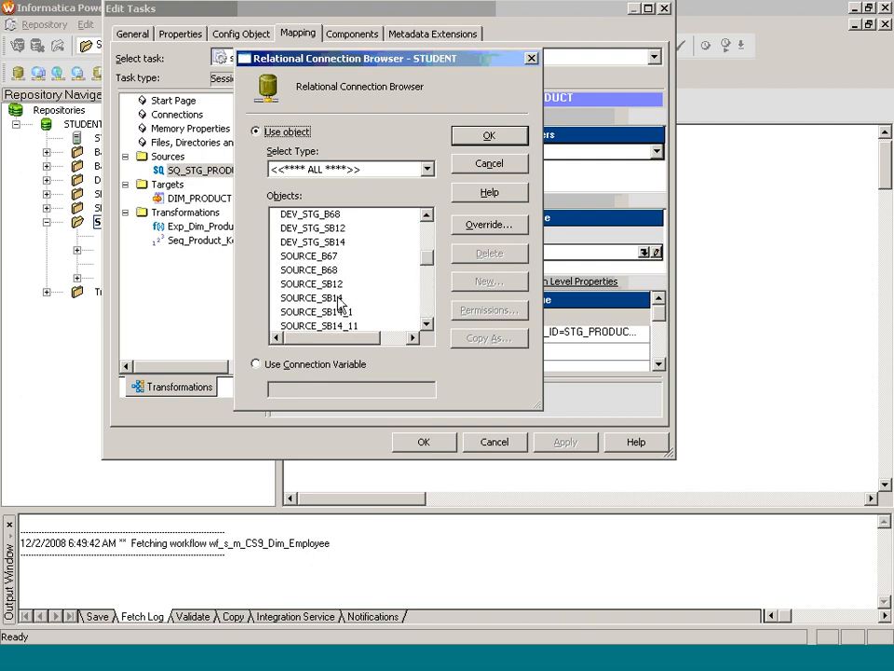
click(316, 241)
click(484, 136)
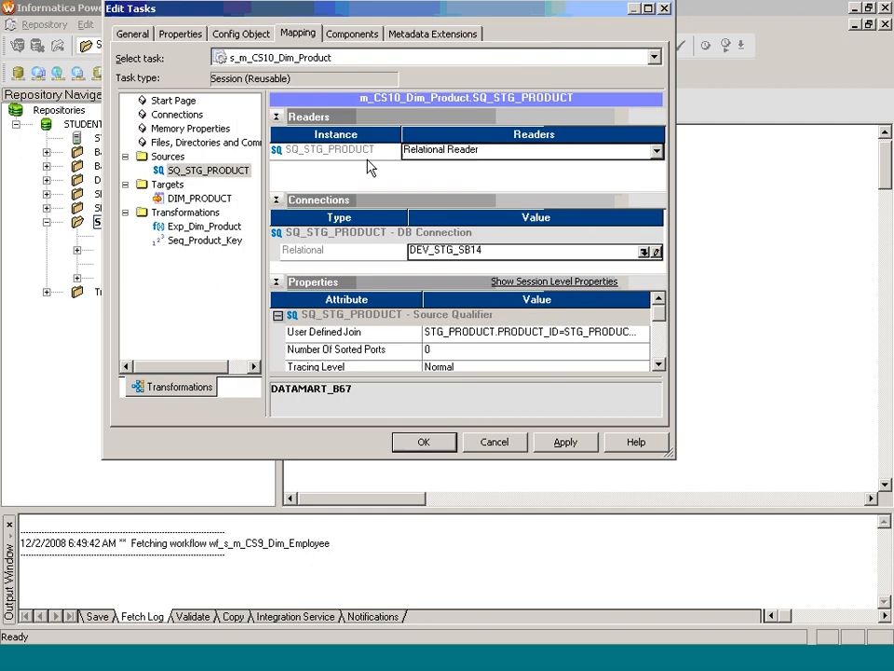
- Set the DIM_PRODUCT target connection to DATAMART_SB14 and apply the session settings
click(224, 199)
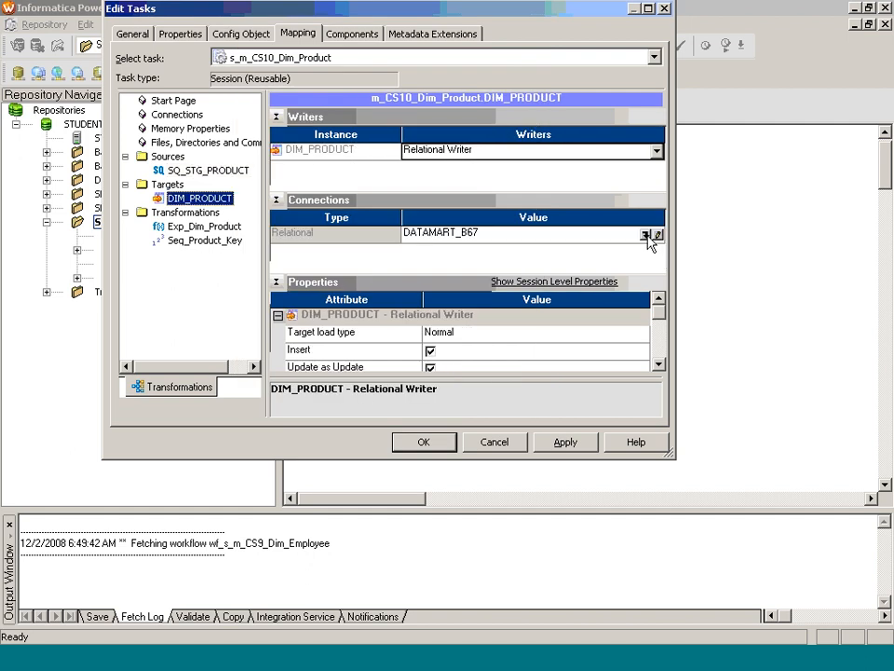
click(645, 235)
click(352, 285)
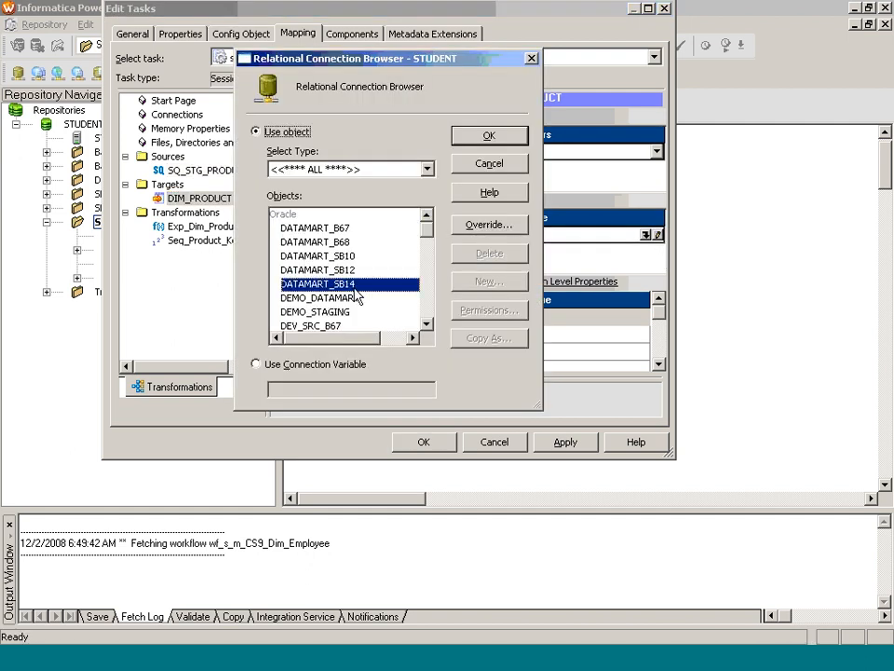
click(484, 136)
click(508, 332)
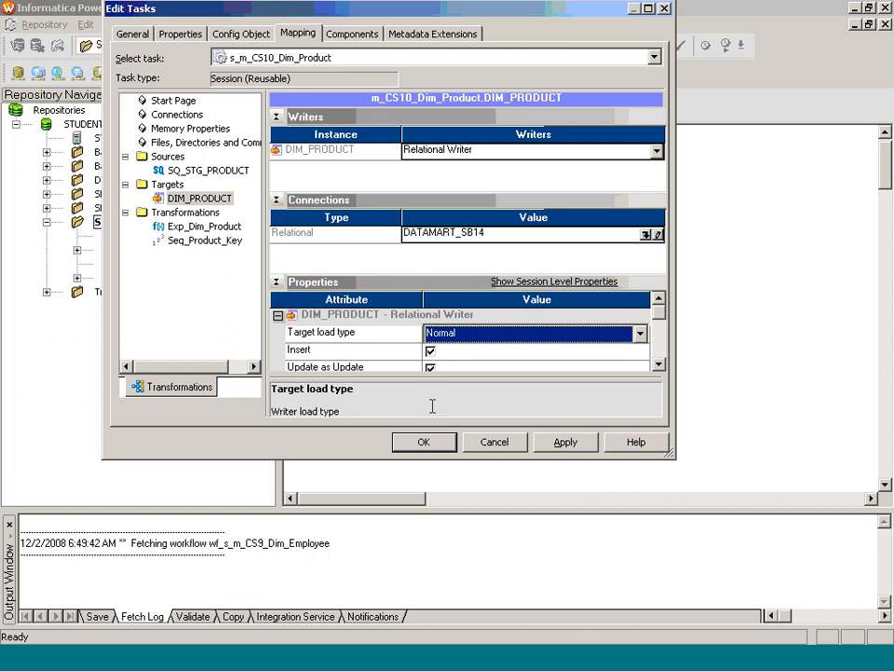
click(444, 444)
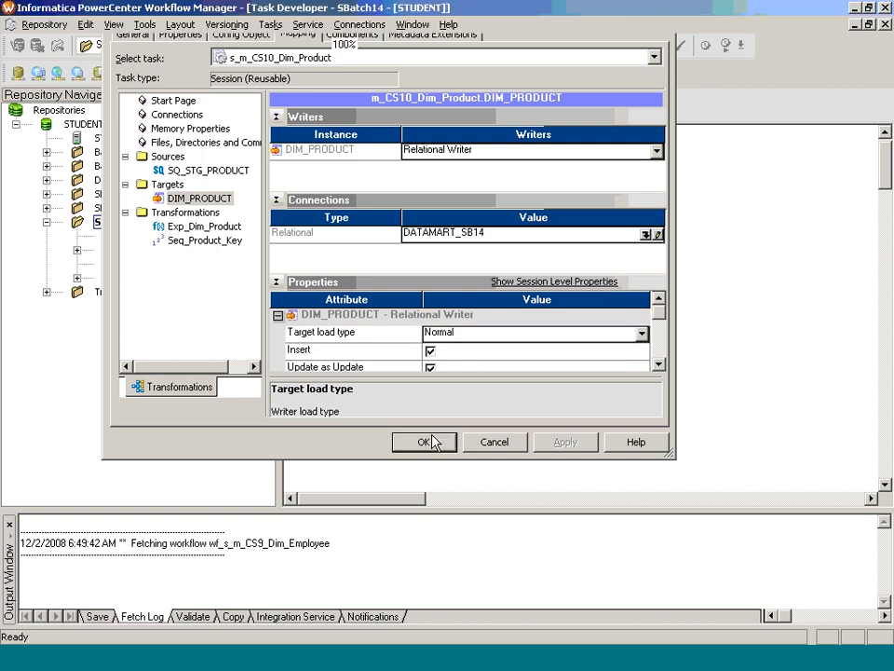
click(481, 110)
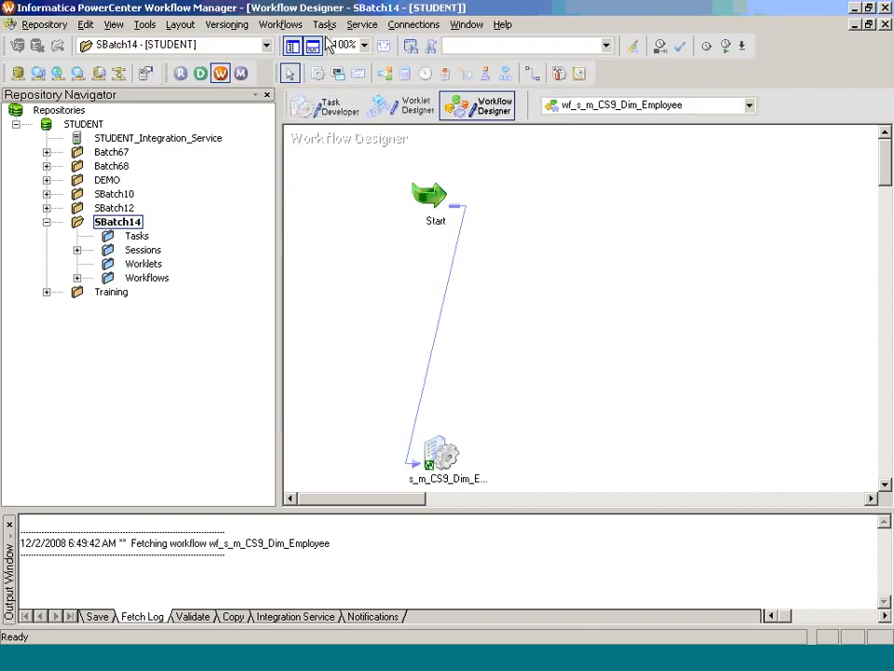
- Close the CS9 workflow and create workflow wf_s_m_CS10_Dim_Product from session s_m_CS10_Dim_Product
click(289, 25)
click(298, 76)
click(77, 249)
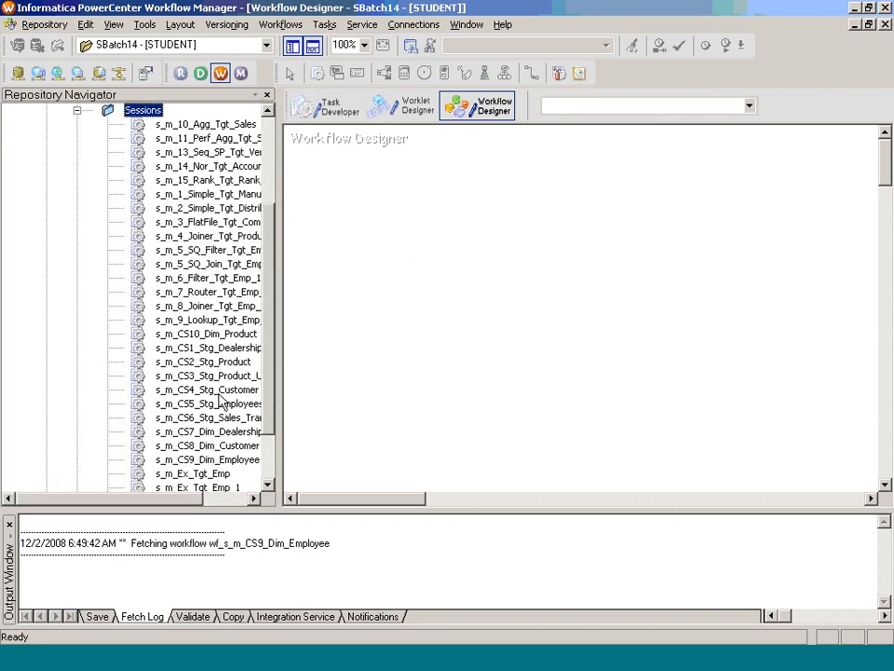
drag(208, 334, 345, 320)
text(wf_s_m_CS10_Dim_Product)
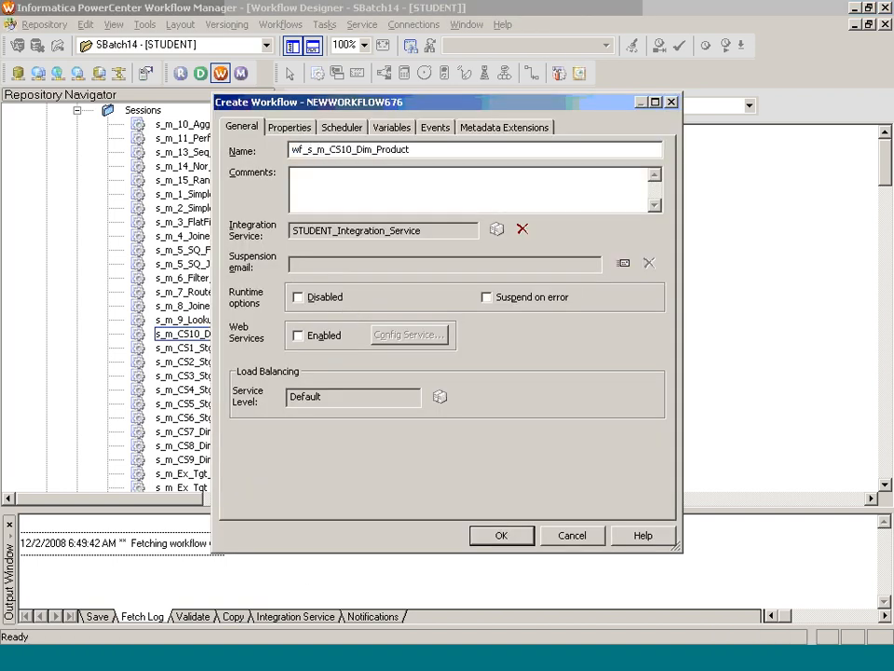
key(Return)
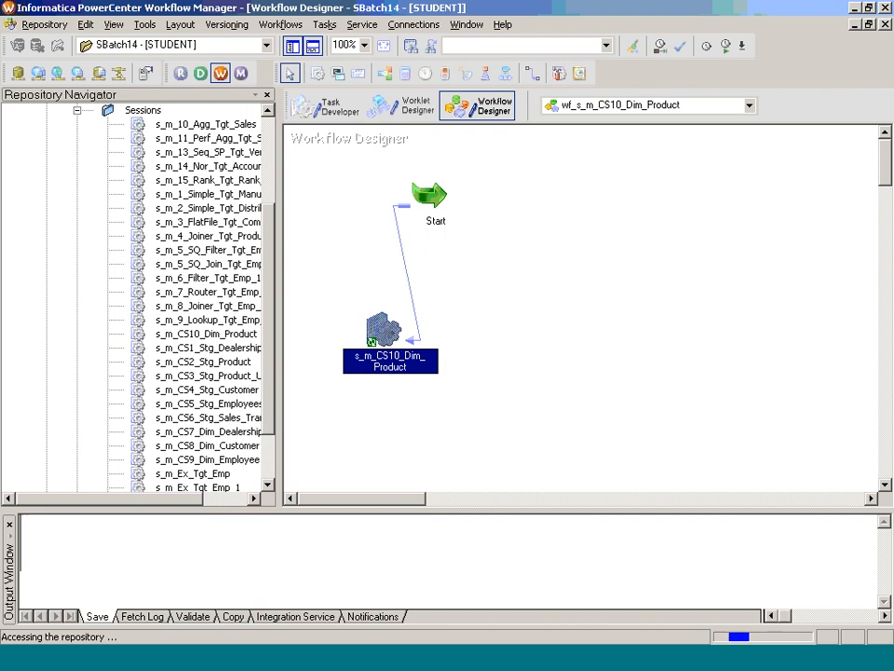
right_click(543, 290)
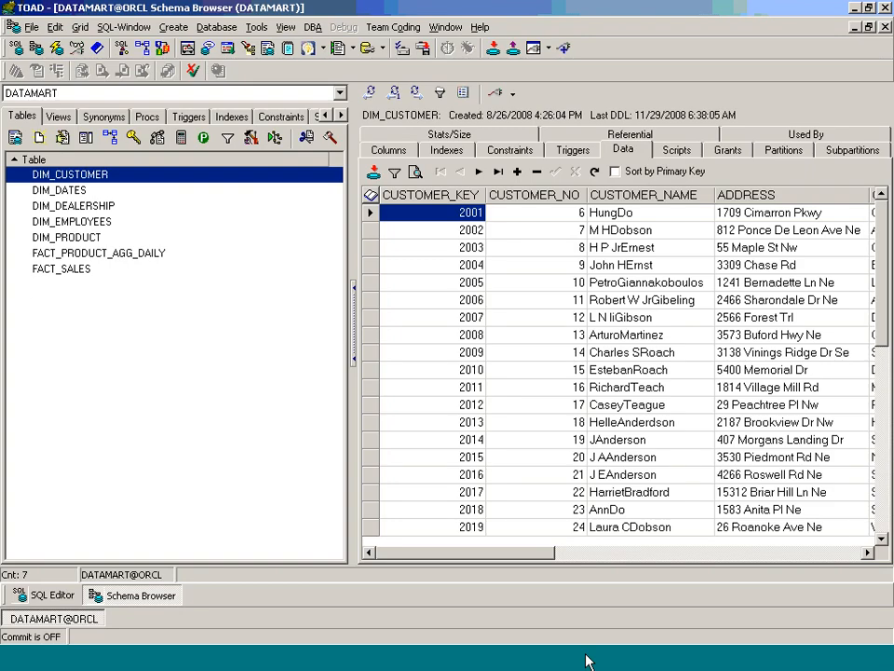
- Start workflow wf_s_m_CS10_Dim_Product from the Workflow Designer canvas to run session s_m_CS10_Dim_Product
click(62, 237)
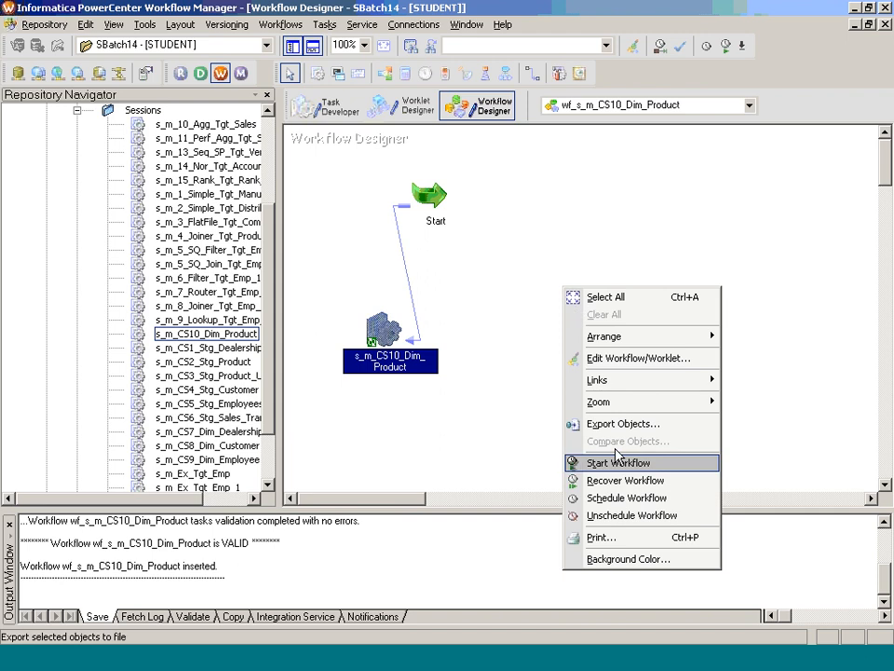
click(582, 460)
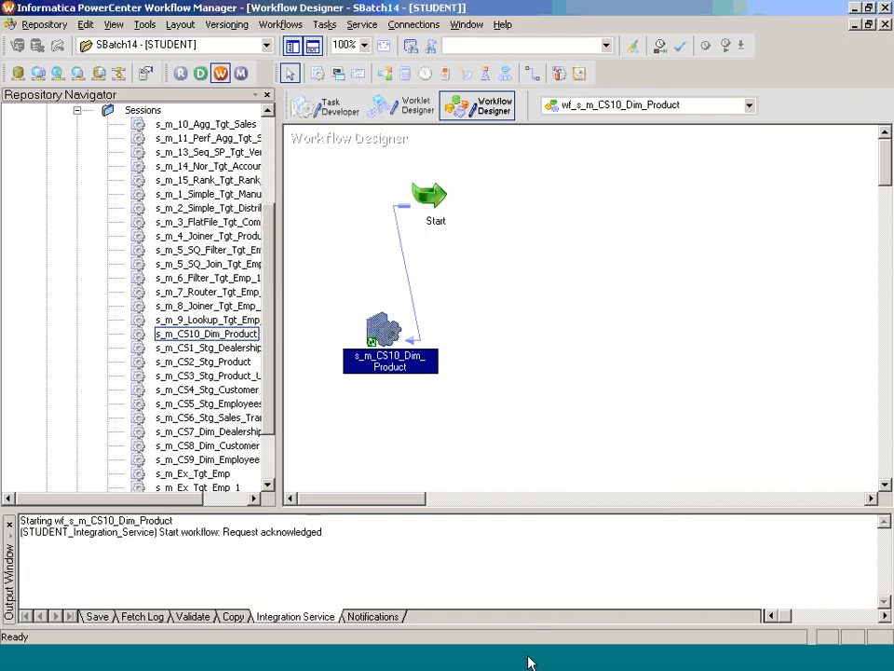
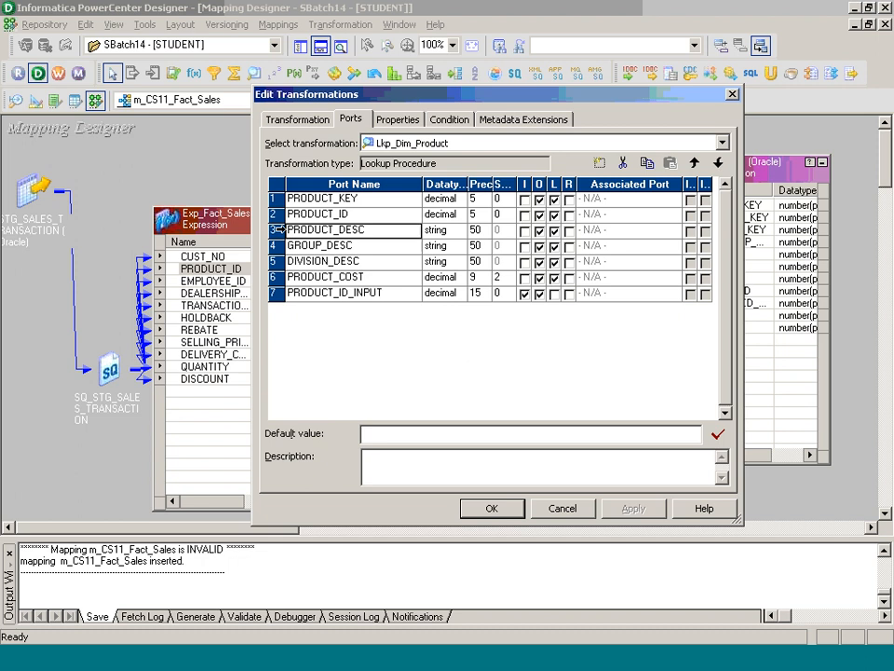
- Cut PRODUCT_DESC, GROUP_DESC and DIVISION_DESC from Lkp_Dim_Product and add condition PRODUCT_ID = PRODUCT_ID_INPUT
drag(279, 230, 279, 261)
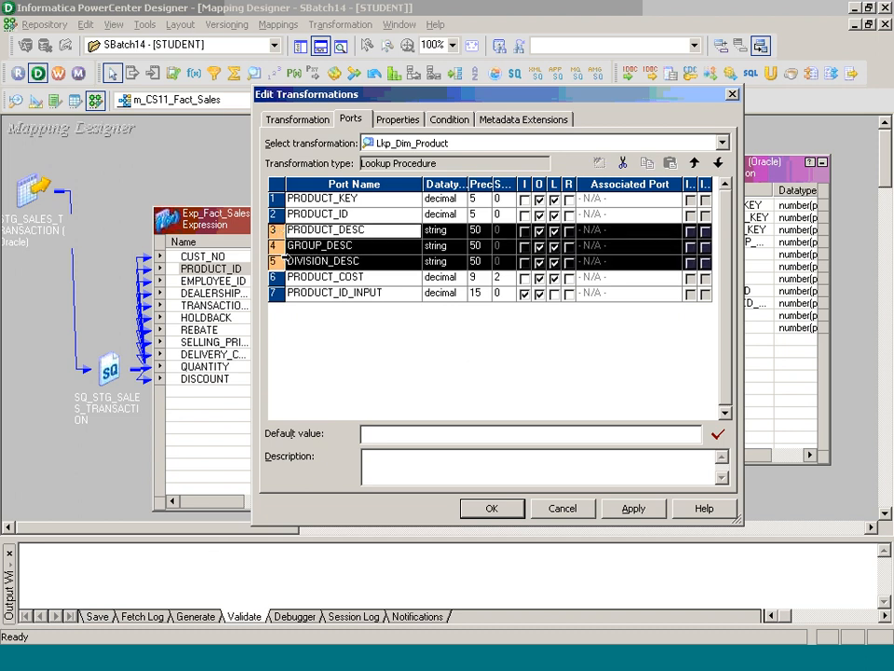
click(623, 162)
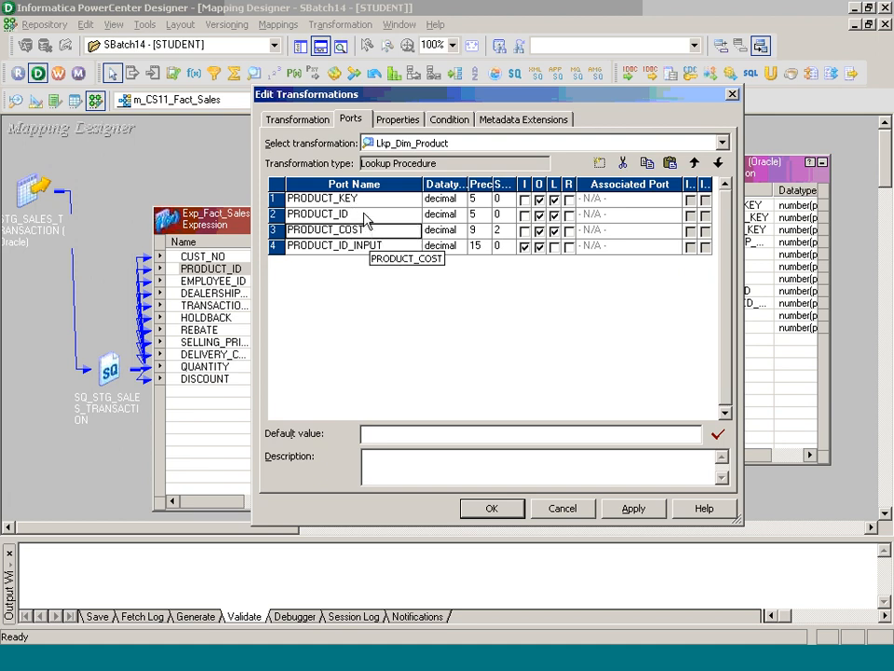
click(444, 122)
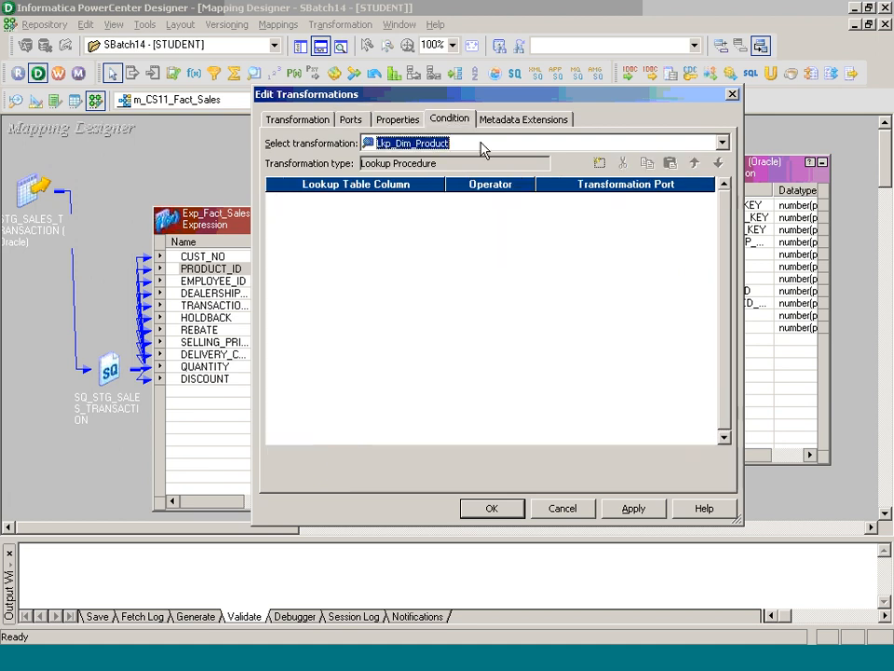
click(599, 164)
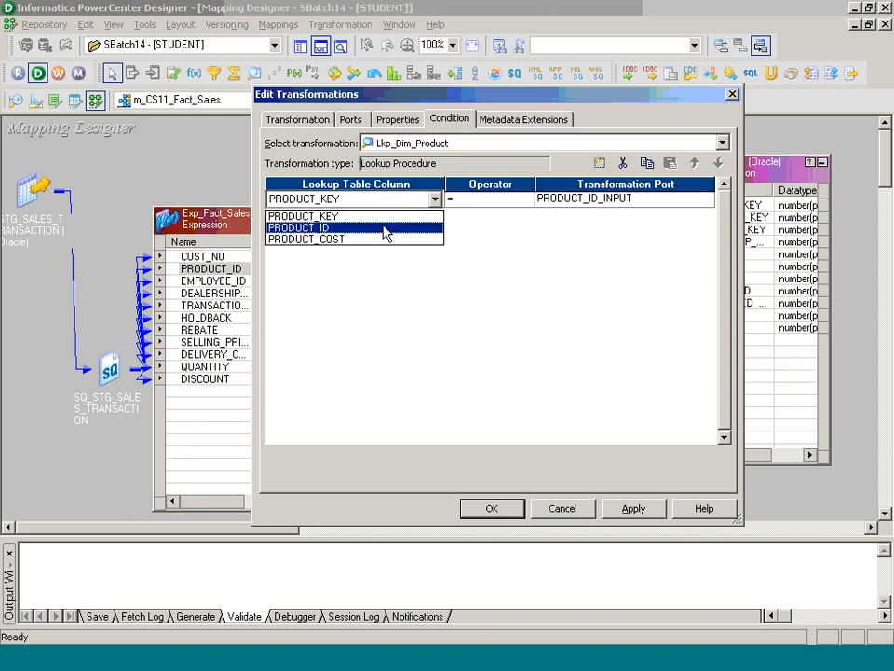
click(387, 228)
click(491, 508)
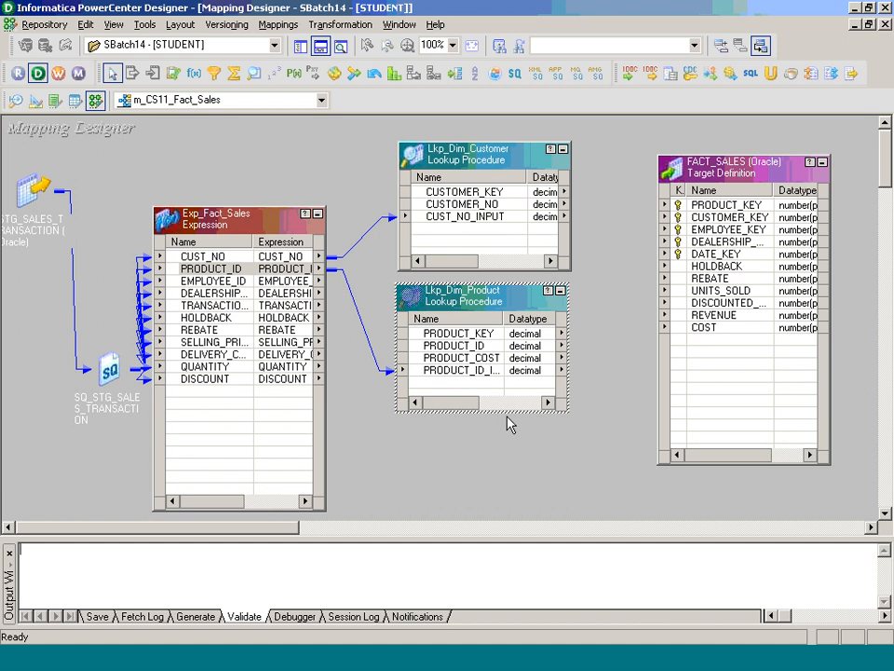
- Create lookup Lkp_Dim_Employees on the DIM_EMPLOYEES table and place it below Lkp_Dim_Product
click(325, 26)
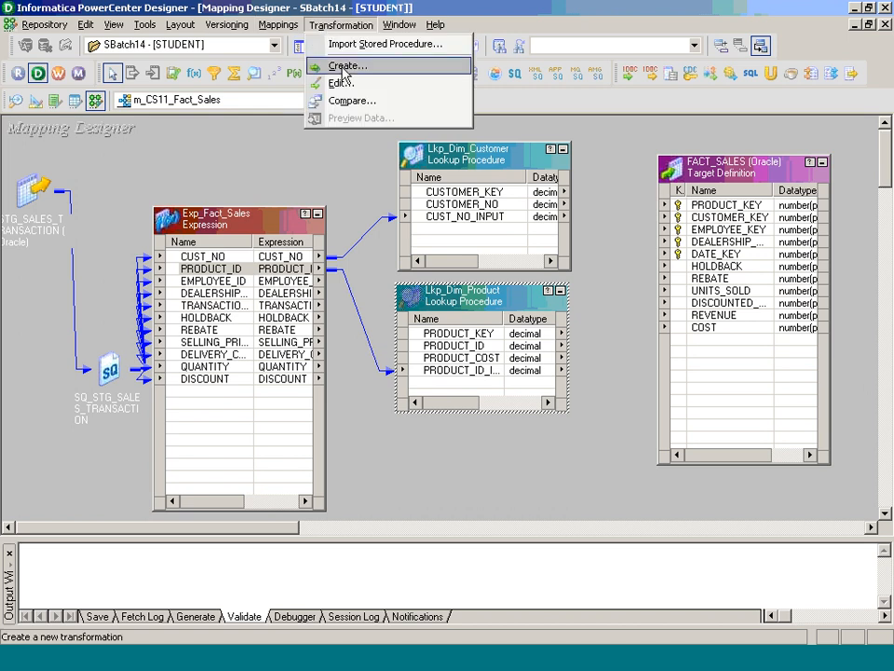
click(345, 65)
text(Lk)
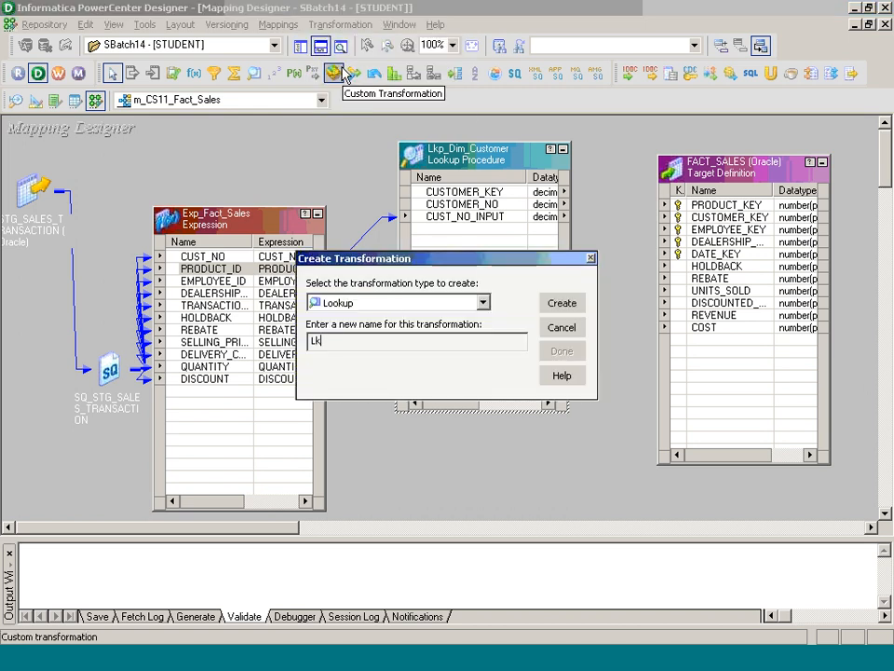
text(p_Dim_Emplouy)
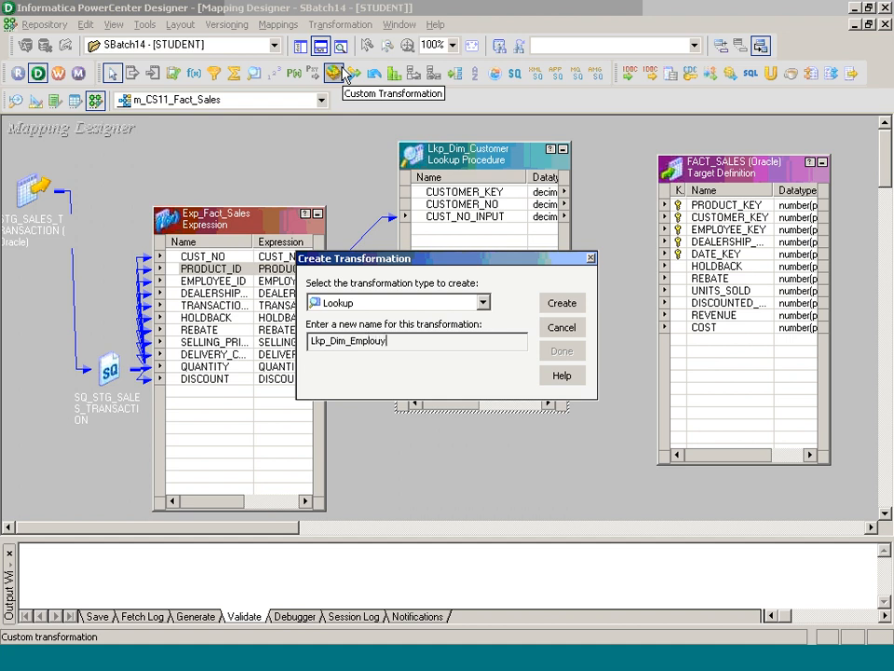
key(BackSpace)
text(yees)
key(Return)
scroll(529, 343, up, 10)
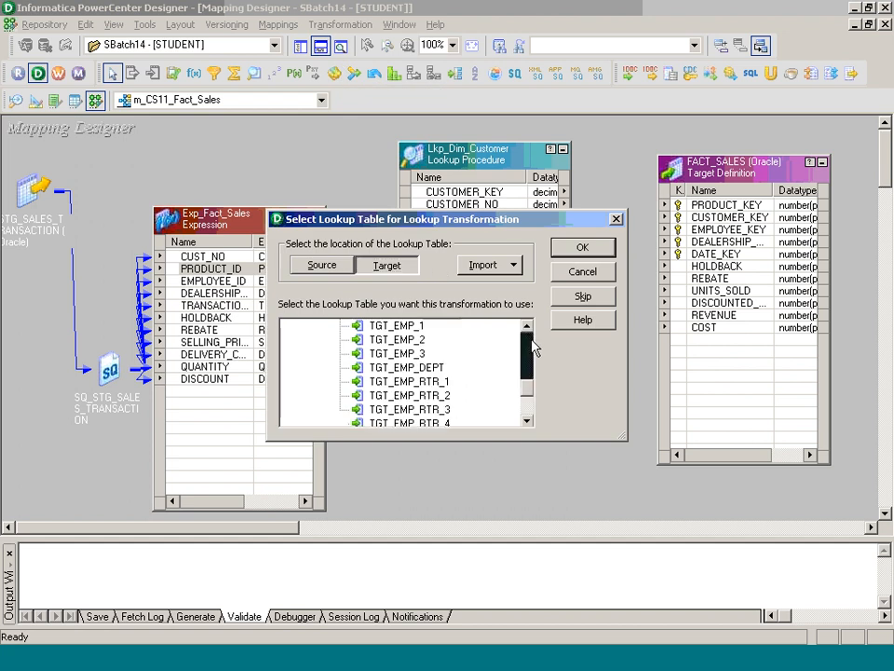
click(410, 395)
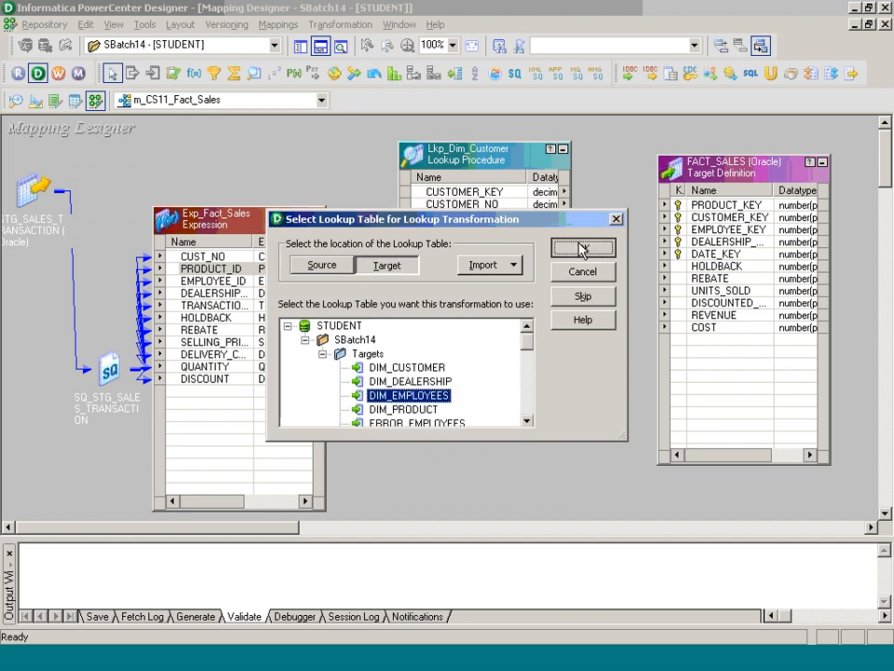
click(583, 247)
click(559, 349)
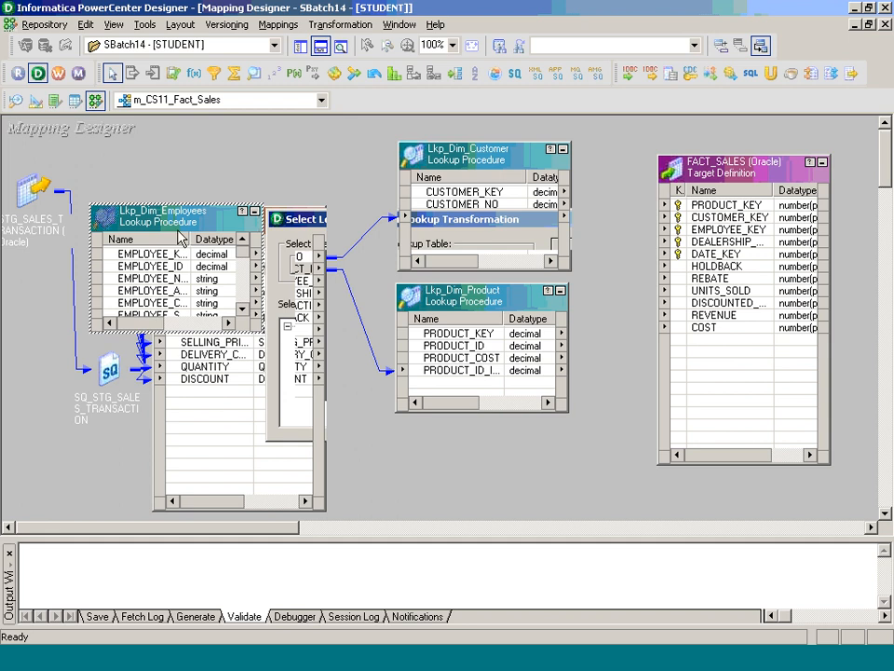
drag(220, 223, 546, 377)
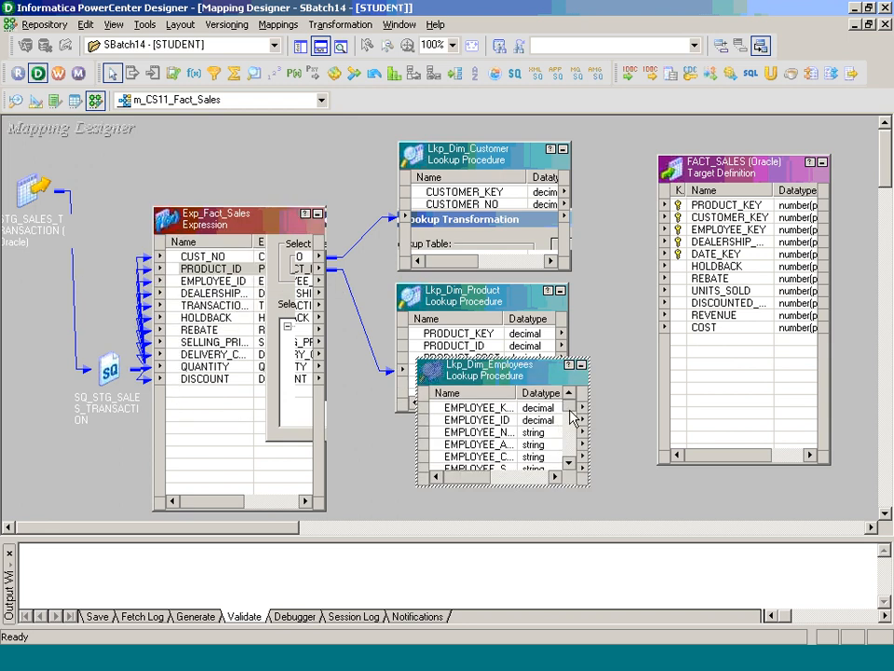
- Link EMPLOYEE_ID from Exp_Fact_Sales into the lookup and rename that port EMPLOYEE_ID_INPUT
scroll(560, 432, down, 3)
click(214, 281)
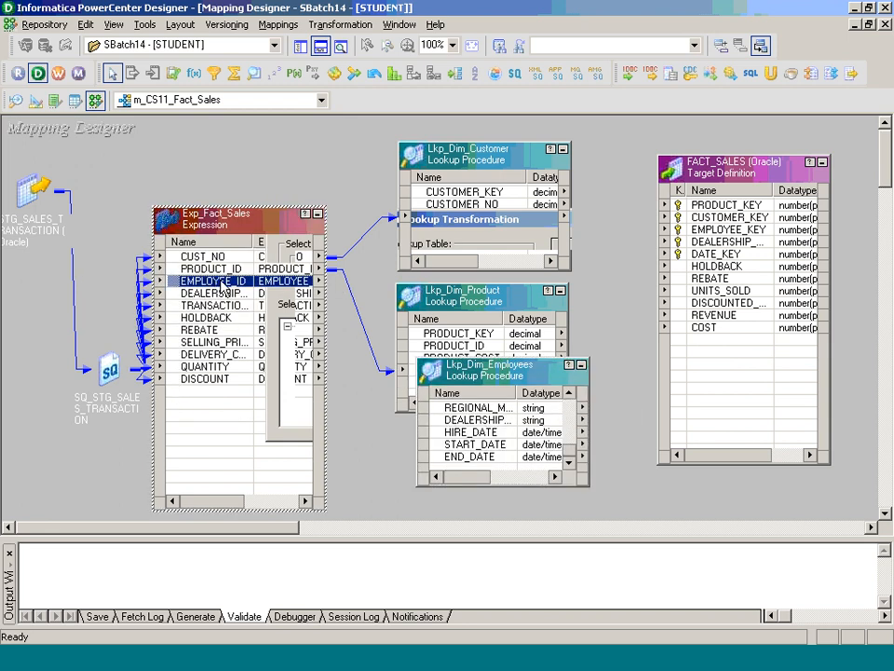
drag(214, 281, 457, 472)
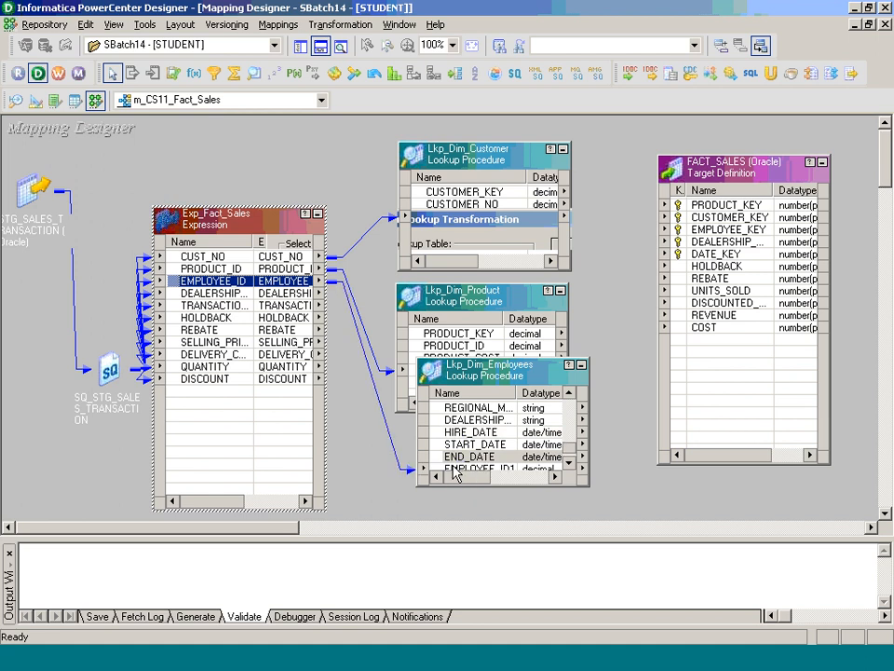
double_click(435, 458)
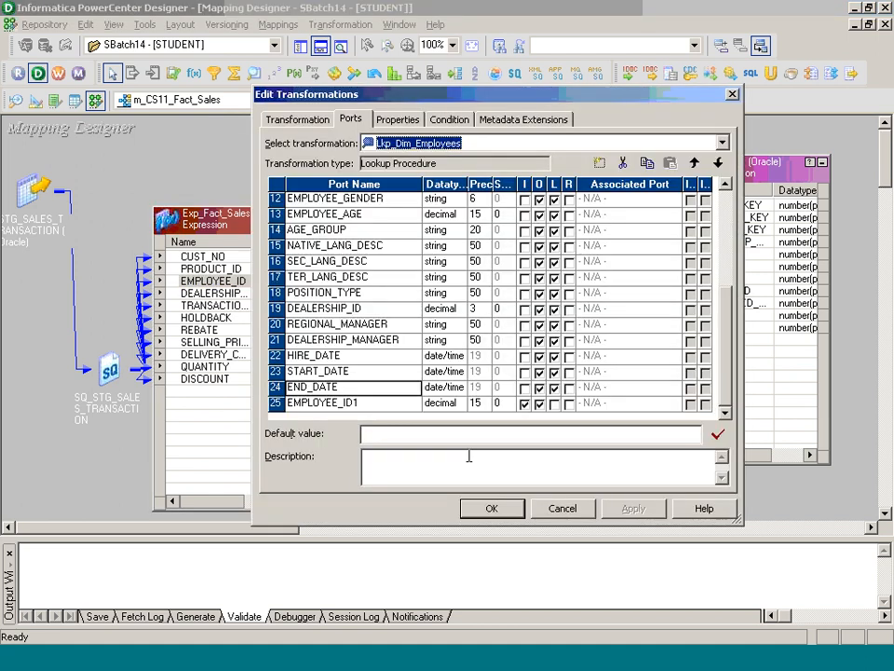
click(372, 404)
key(BackSpace)
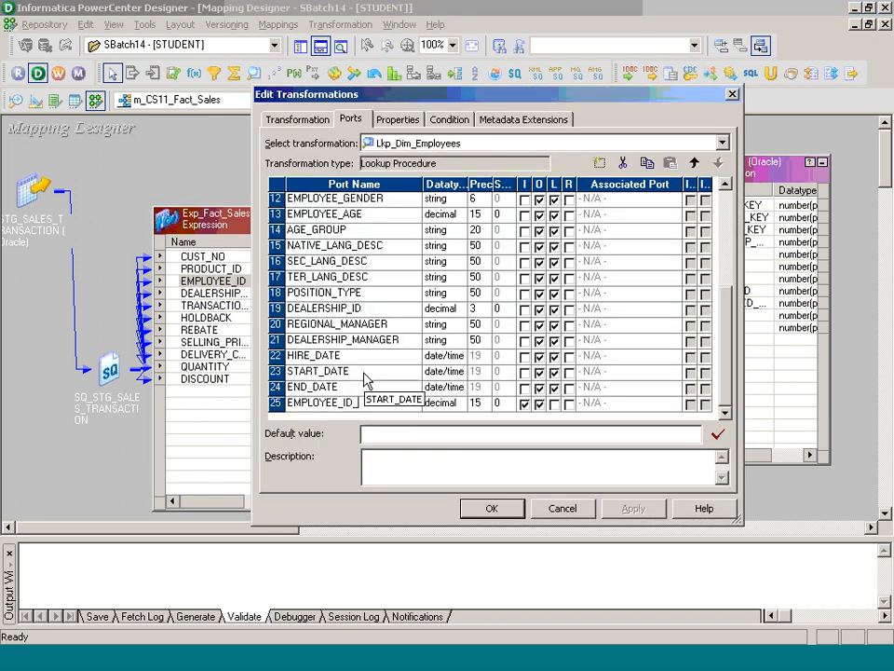
text(_INPUT)
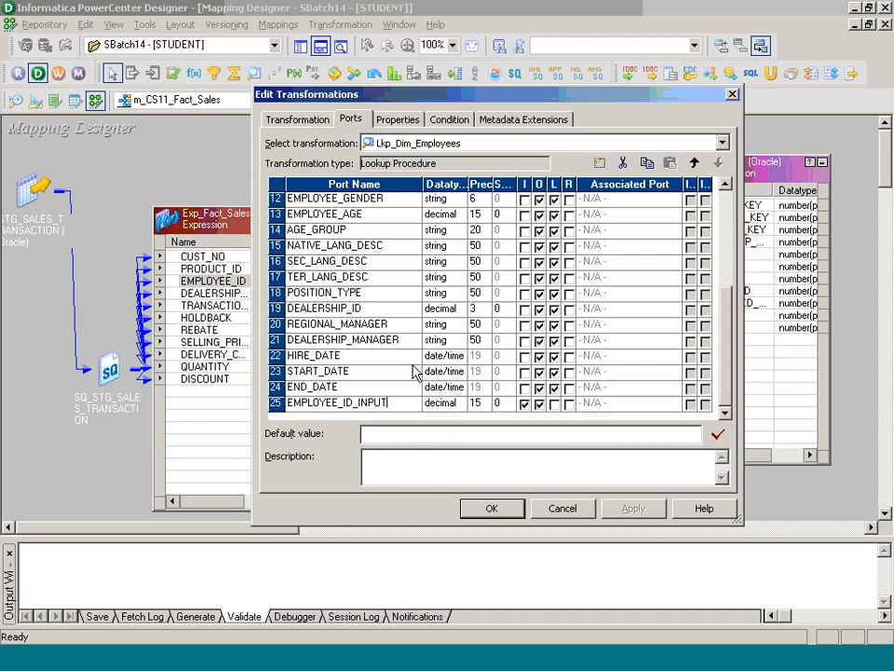
click(726, 207)
- Cut the extra employee ports from EMPLOYEE_NAME down and add condition EMPLOYEE_ID = EMPLOYEE_ID_INPUT
click(275, 231)
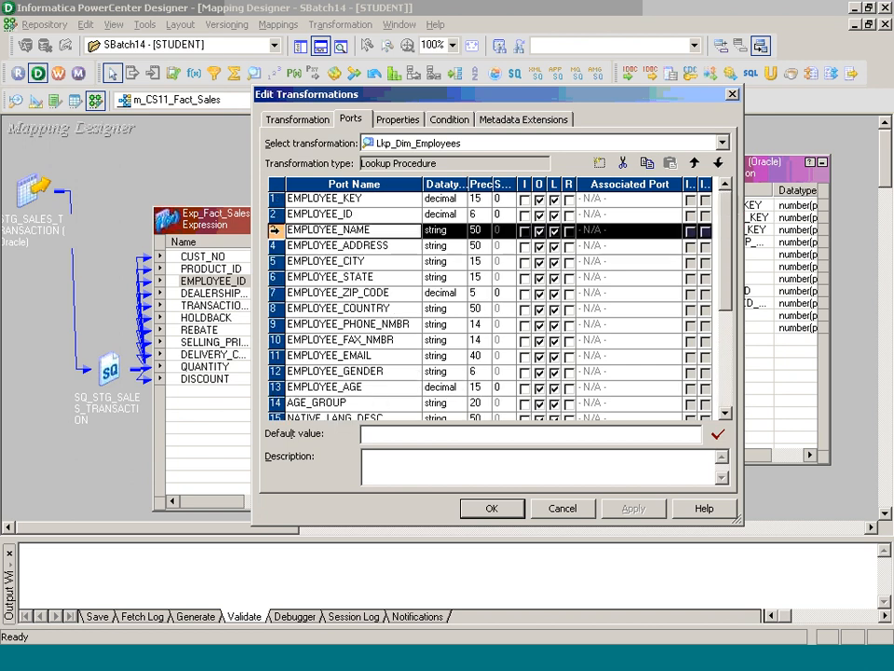
drag(274, 231, 335, 392)
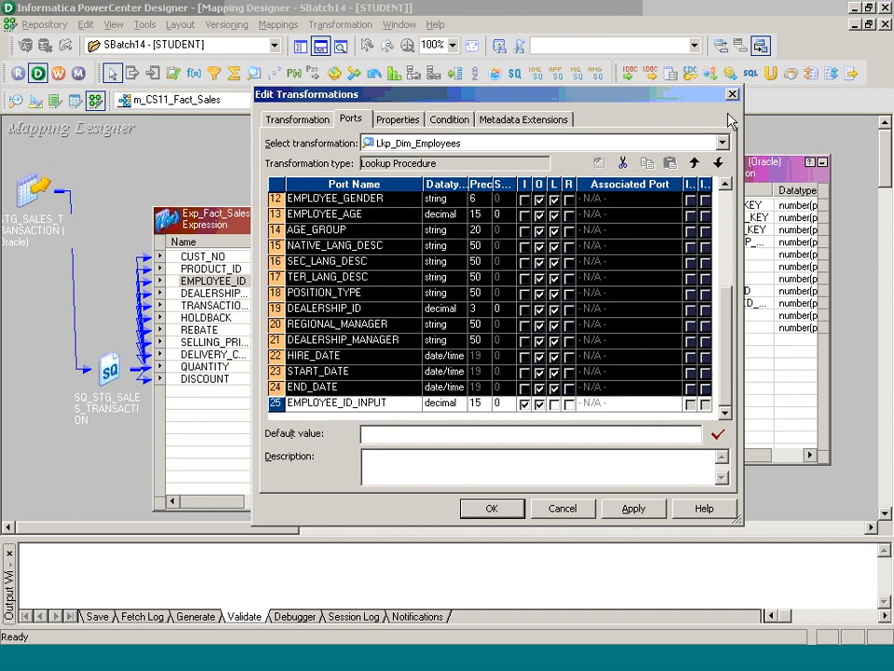
click(624, 163)
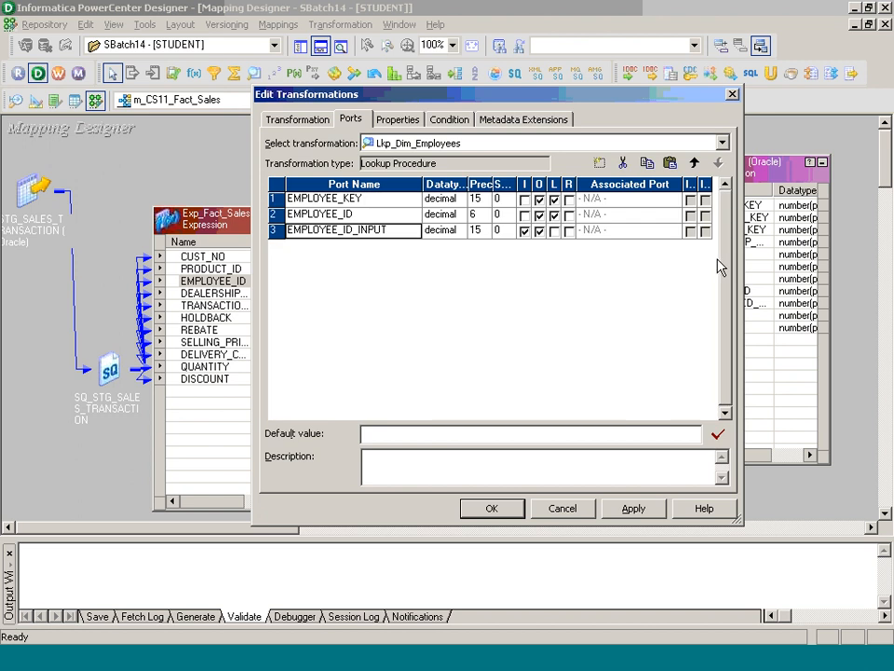
click(451, 120)
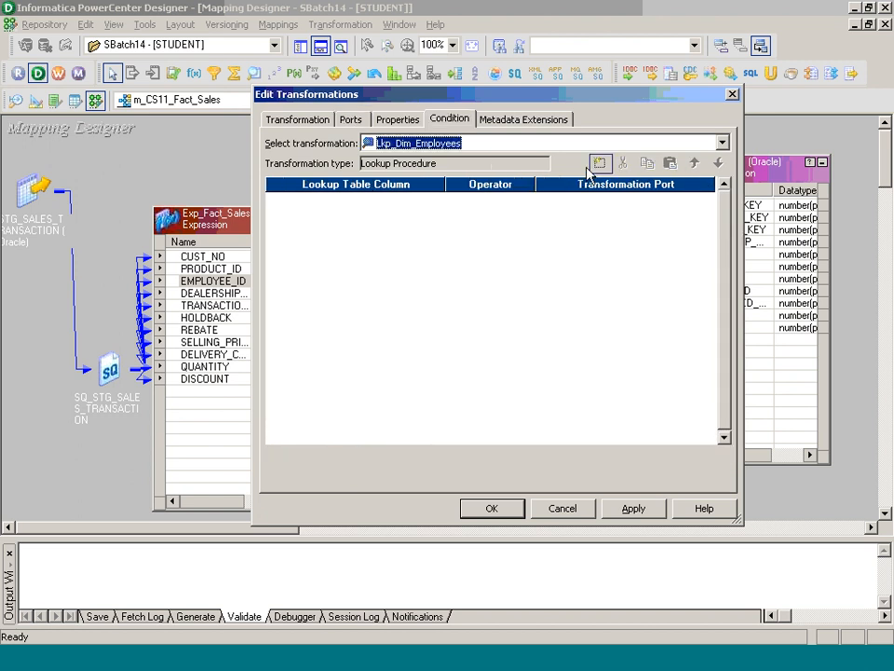
click(599, 163)
click(431, 199)
click(410, 225)
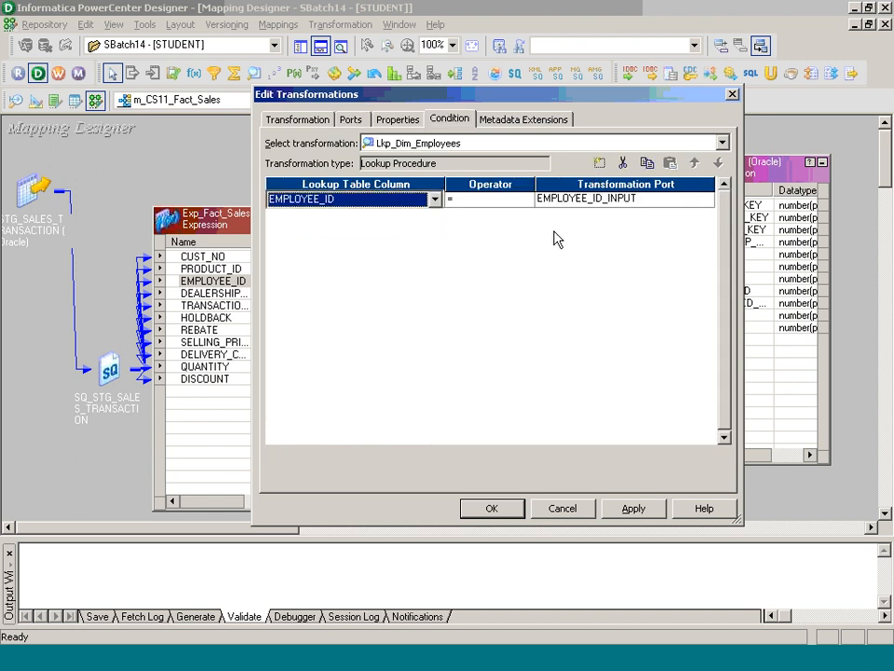
click(509, 504)
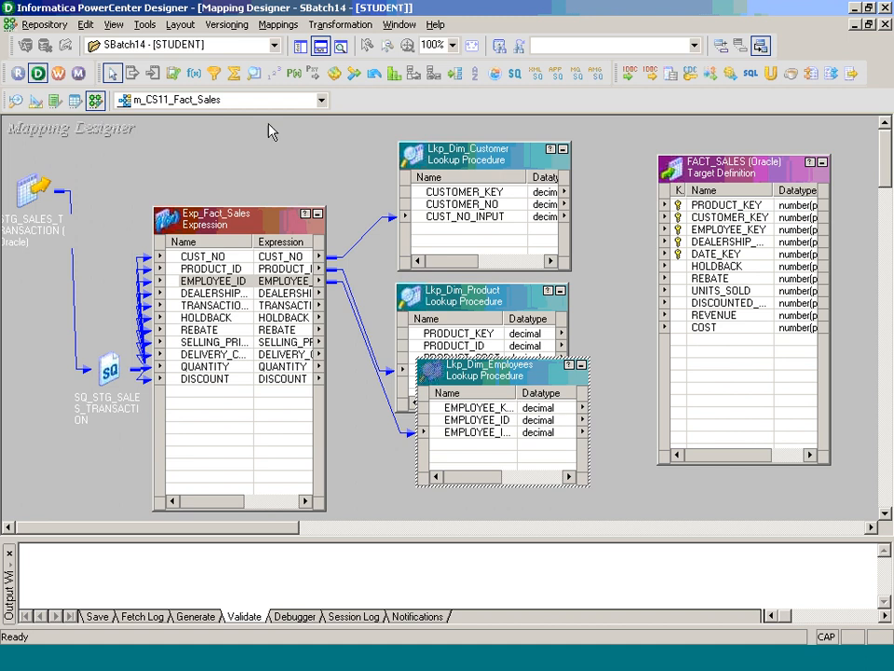
- Create lookup Lkp_Dim_Dealership on the DIM_DEALERSHIP table and place it lower centre
click(328, 26)
click(347, 66)
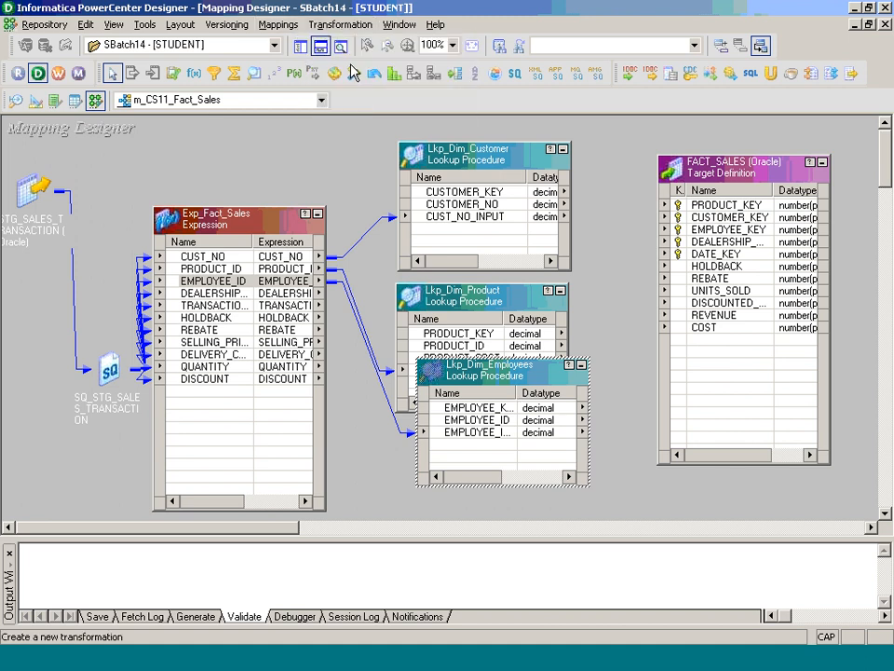
key(l)
key(Tab)
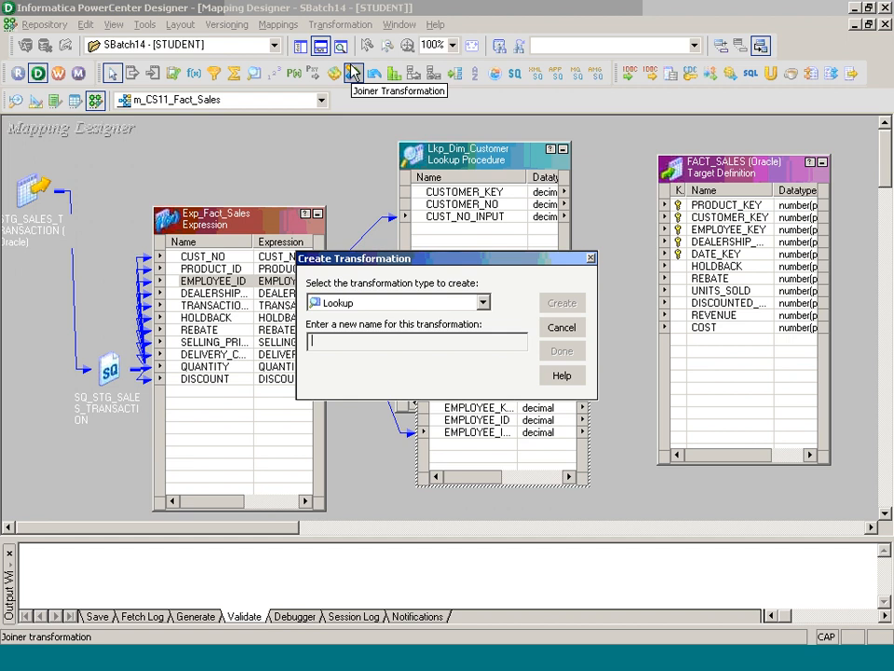
text(Lkp_Dim_Deale)
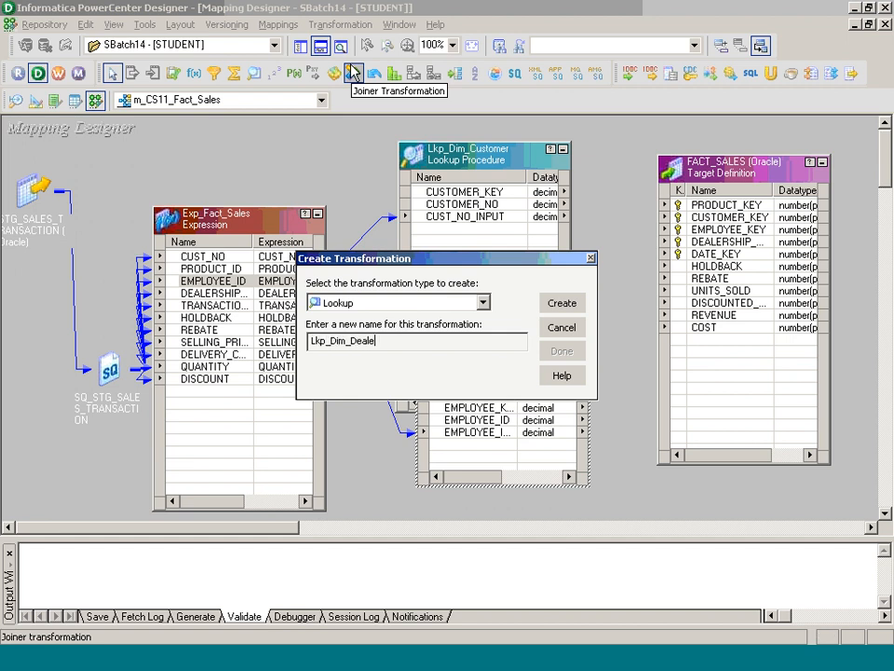
text(rship)
key(Return)
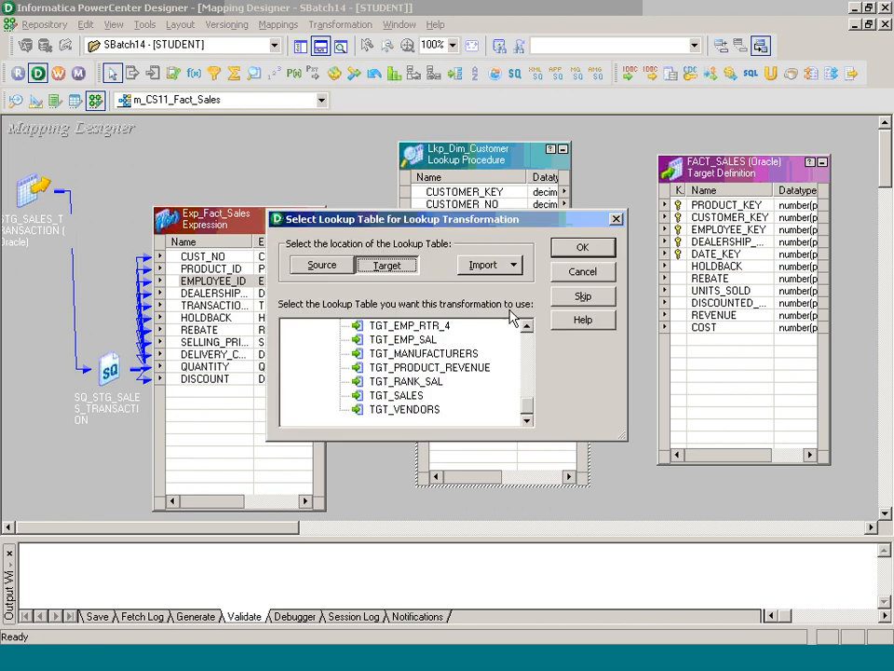
scroll(529, 345, up, 10)
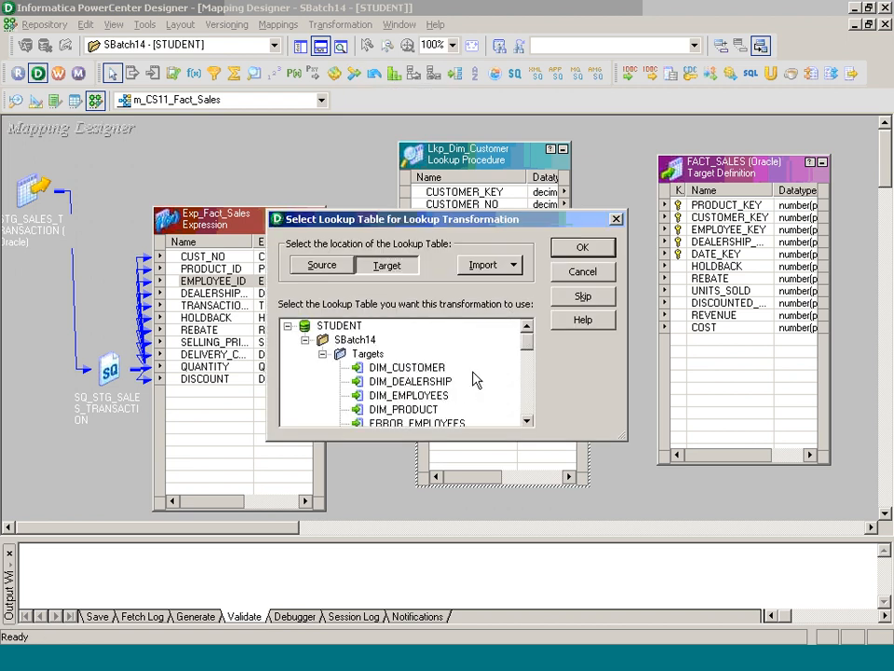
click(450, 382)
click(582, 247)
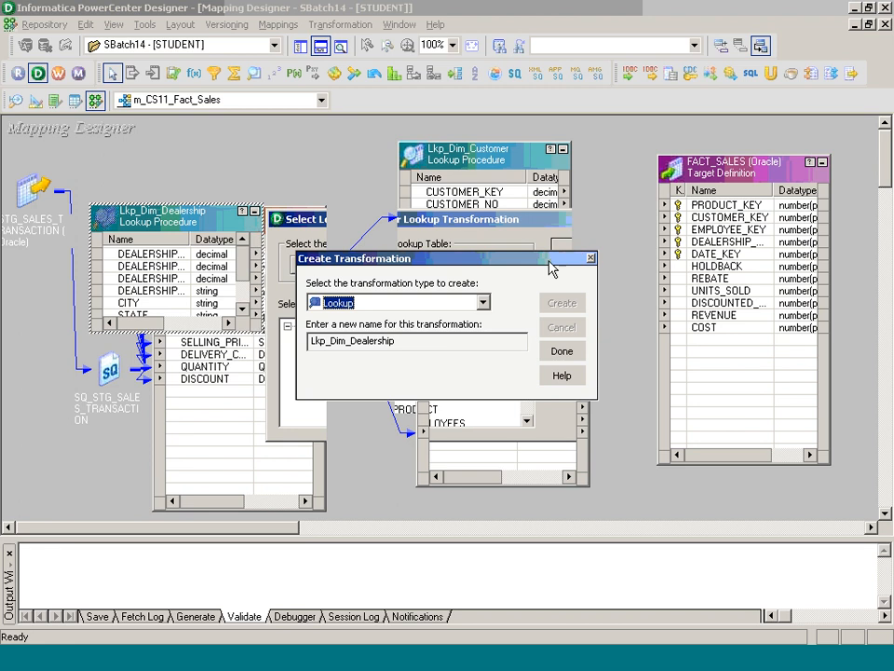
click(564, 352)
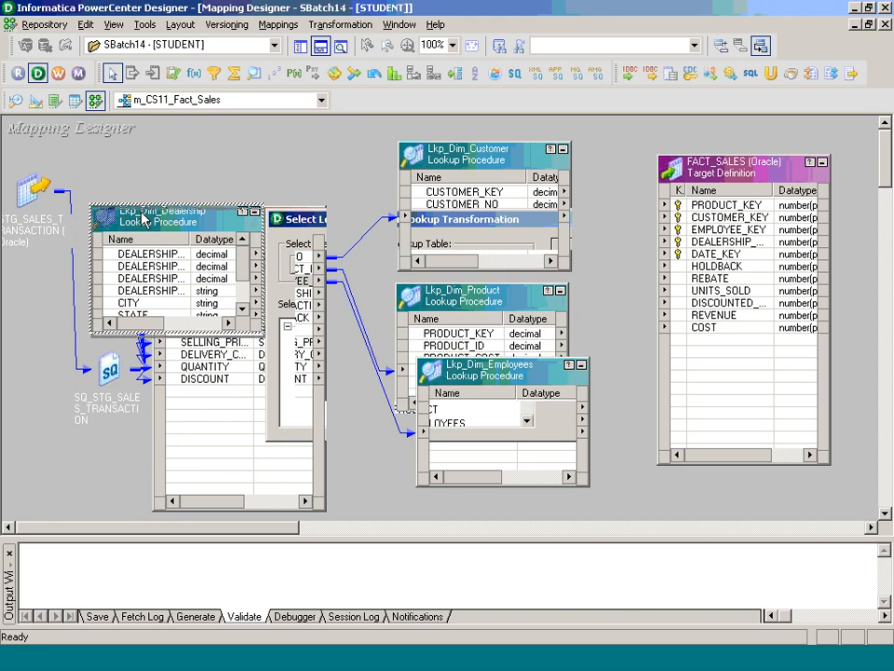
drag(145, 216, 454, 408)
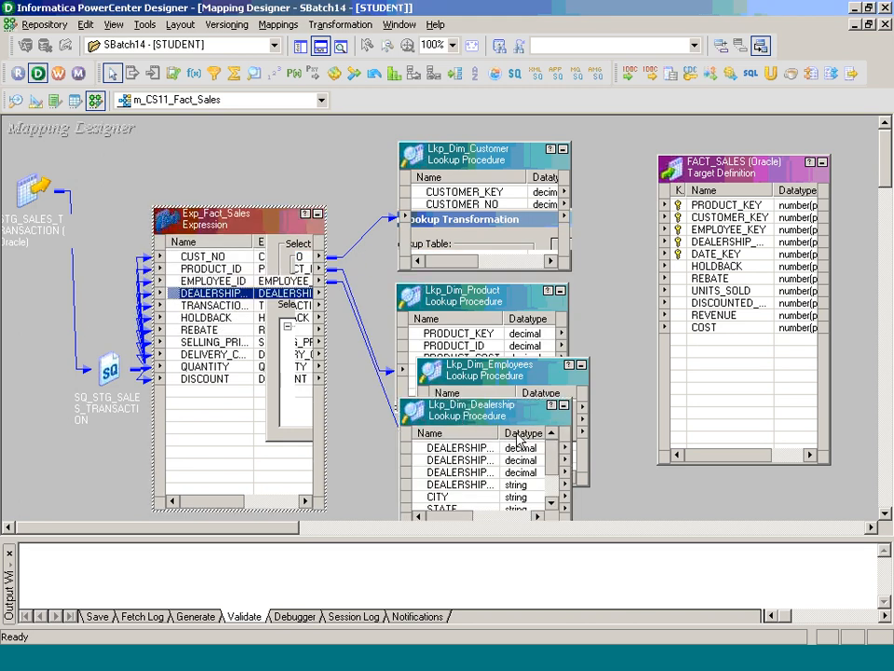
- Link DEALERSHIP_ID into the dealership lookup and rename the port DEALERSHIP_ID_INPUT
drag(551, 456, 552, 507)
drag(226, 294, 512, 513)
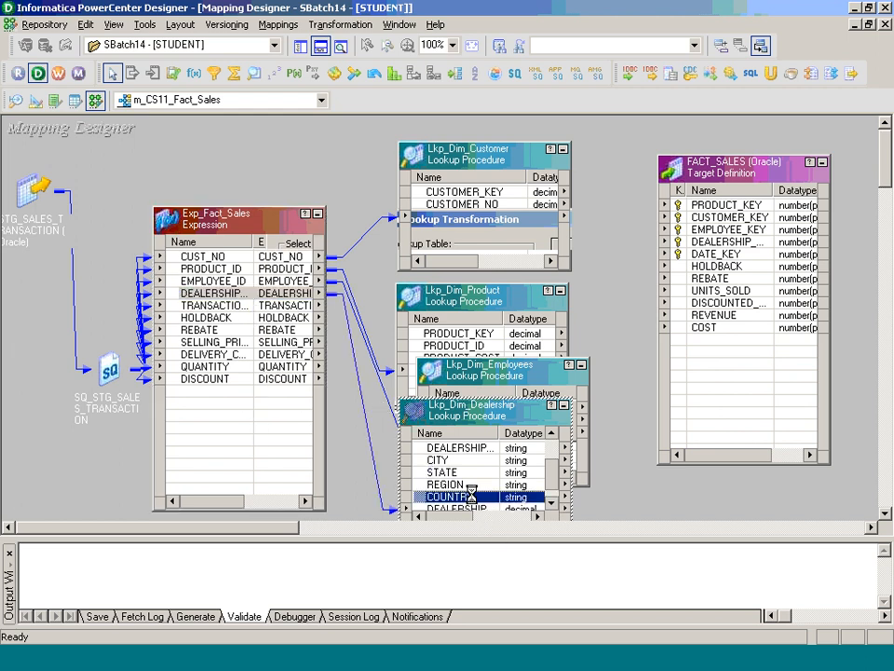
double_click(471, 496)
click(363, 326)
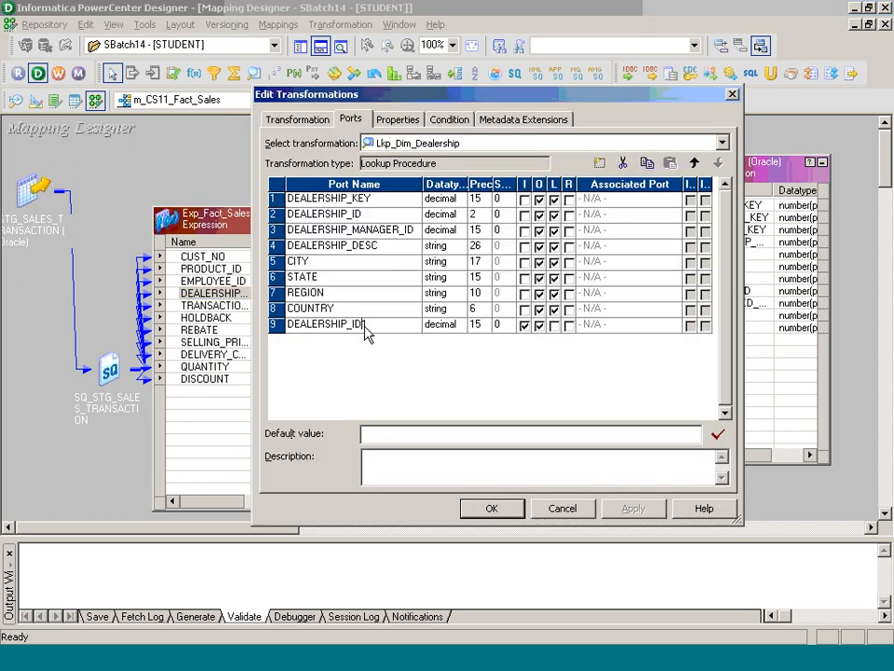
key(BackSpace)
text(_INPUT)
- Cut ports DEALERSHIP_MANAGER_ID through COUNTRY and add condition DEALERSHIP_ID = DEALERSHIP_ID_INPUT
drag(278, 222, 272, 308)
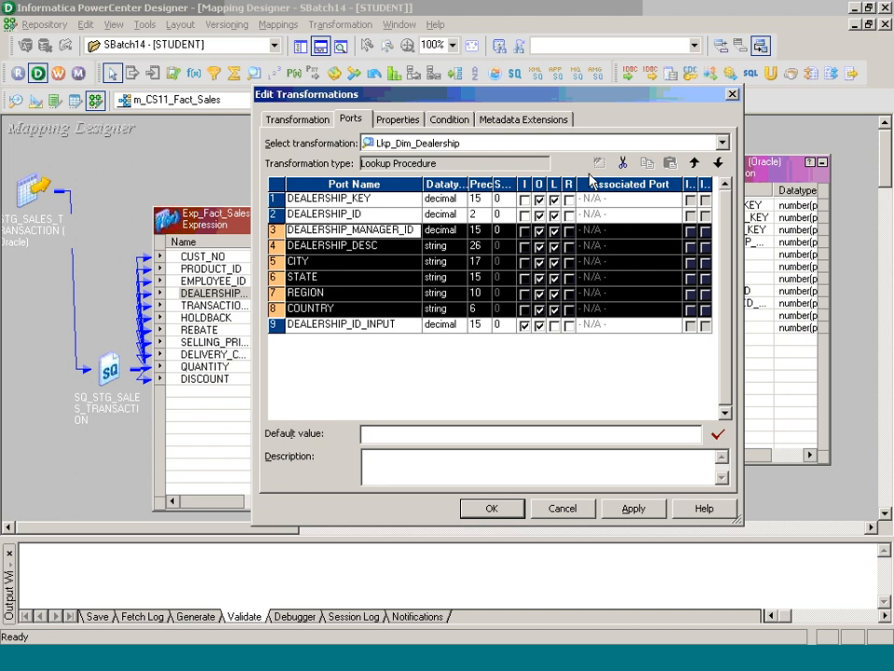
click(624, 164)
click(449, 119)
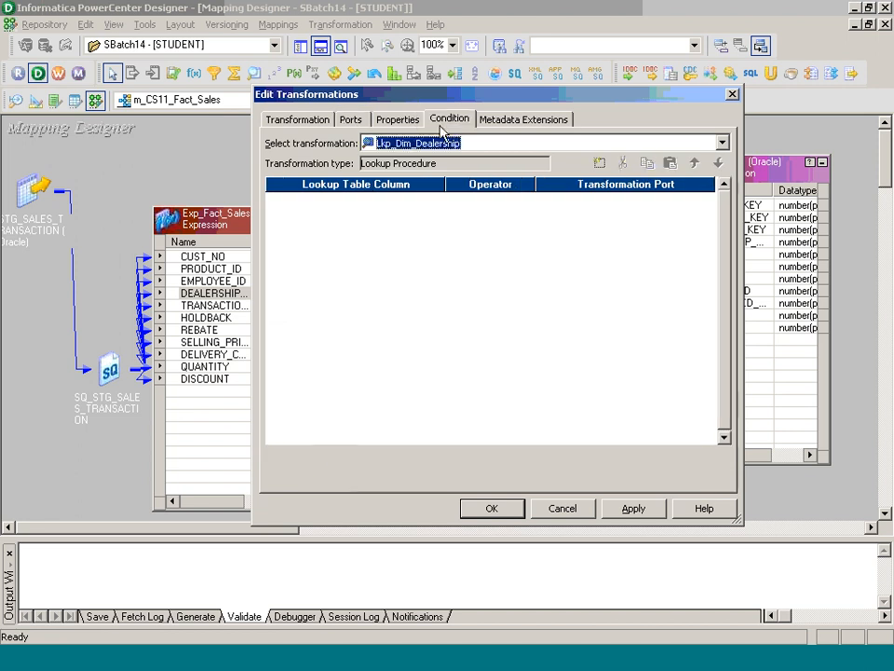
click(599, 164)
click(436, 199)
click(409, 226)
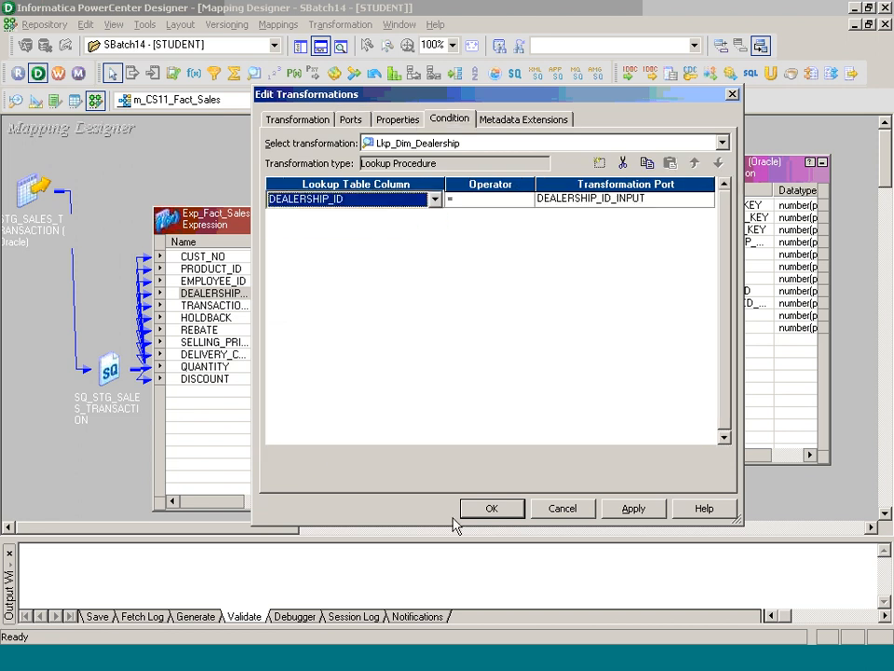
click(475, 510)
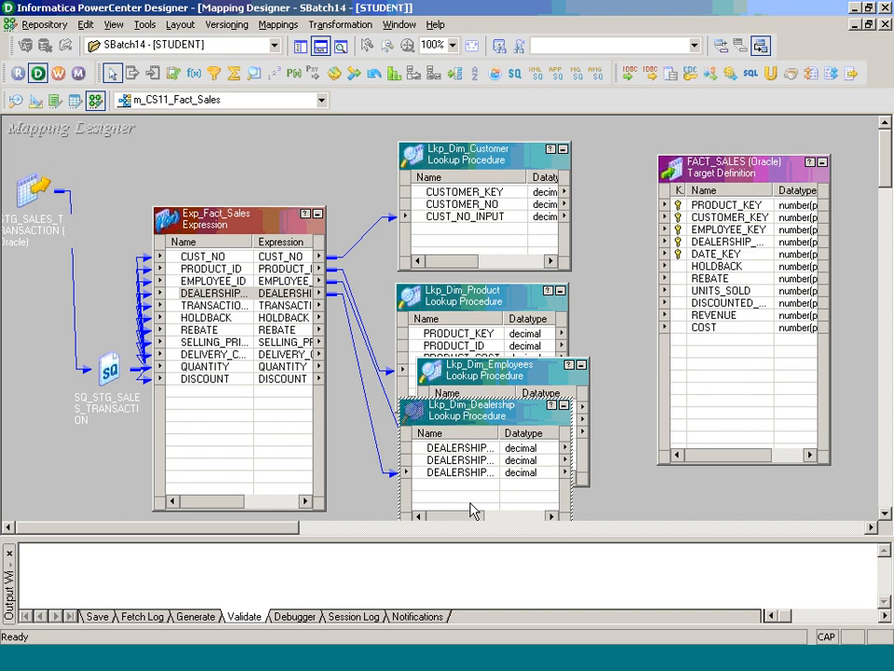
- Create a new Lookup transformation named Lkp_Dim_Dates
click(341, 24)
click(345, 65)
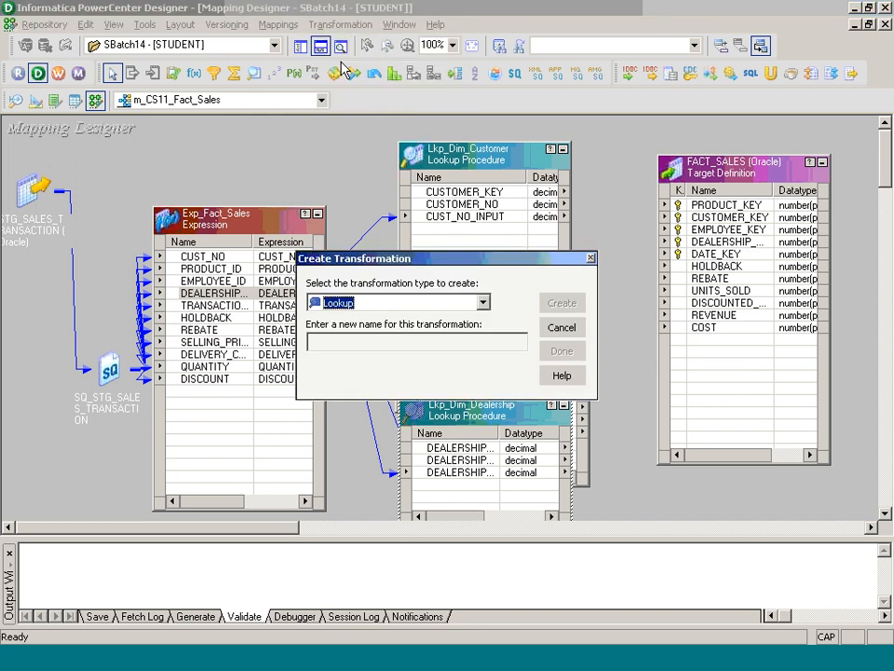
key(Tab)
text(Lkp)
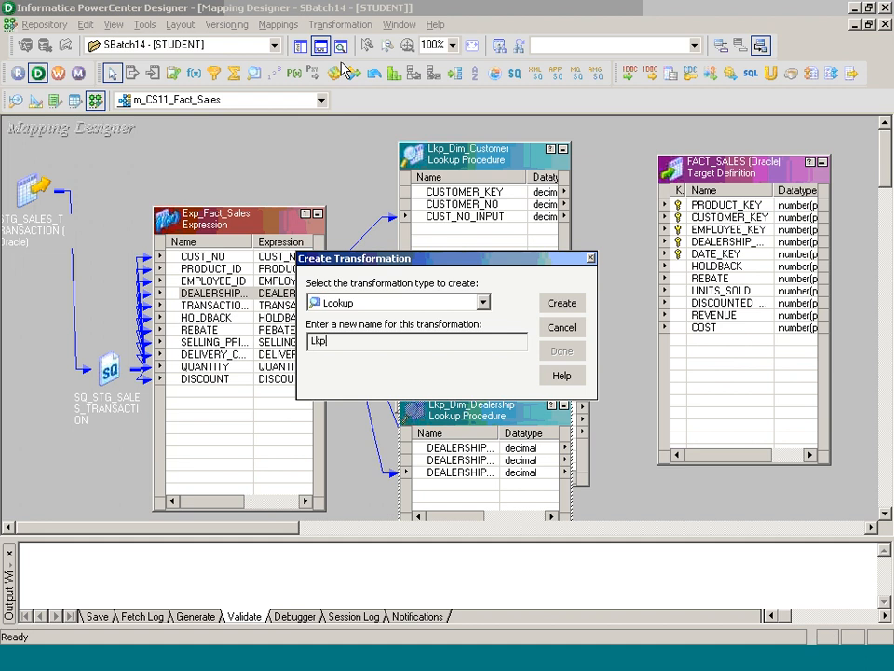
text(_Dim_Dates)
click(570, 304)
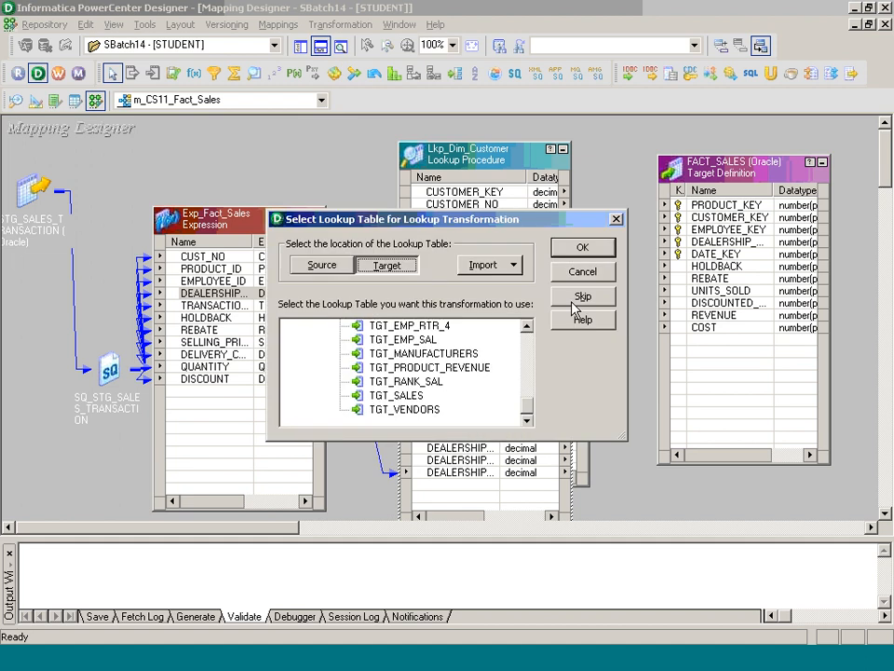
drag(527, 402, 531, 337)
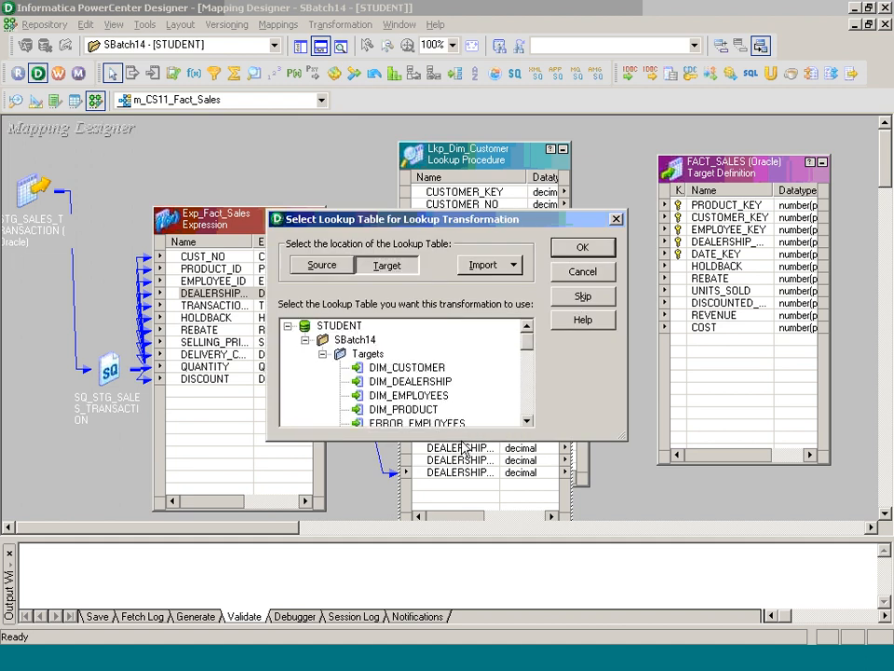
- Import DIM_DATES from the DATAMART database as the lookup's relational table
click(514, 265)
click(518, 292)
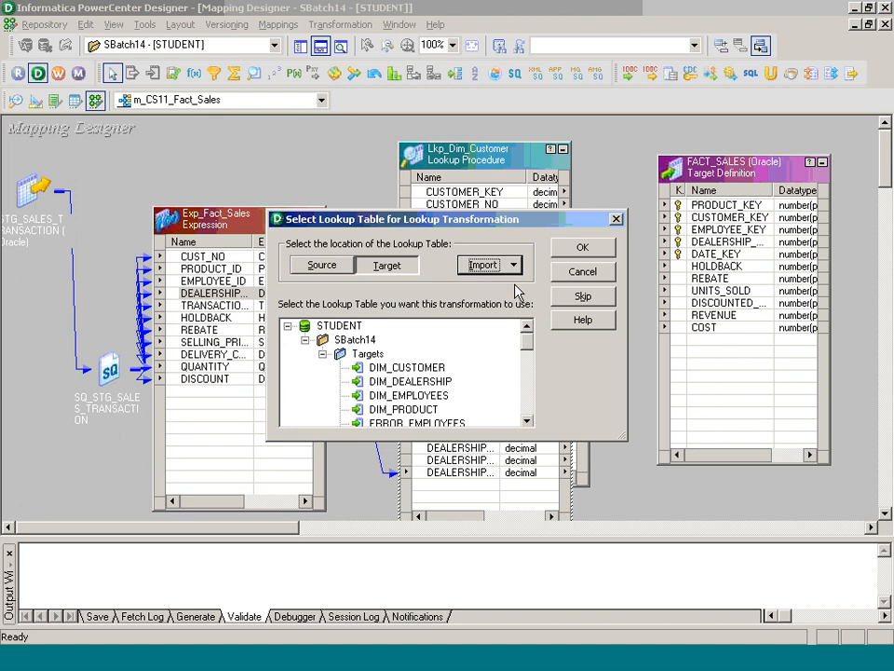
click(532, 269)
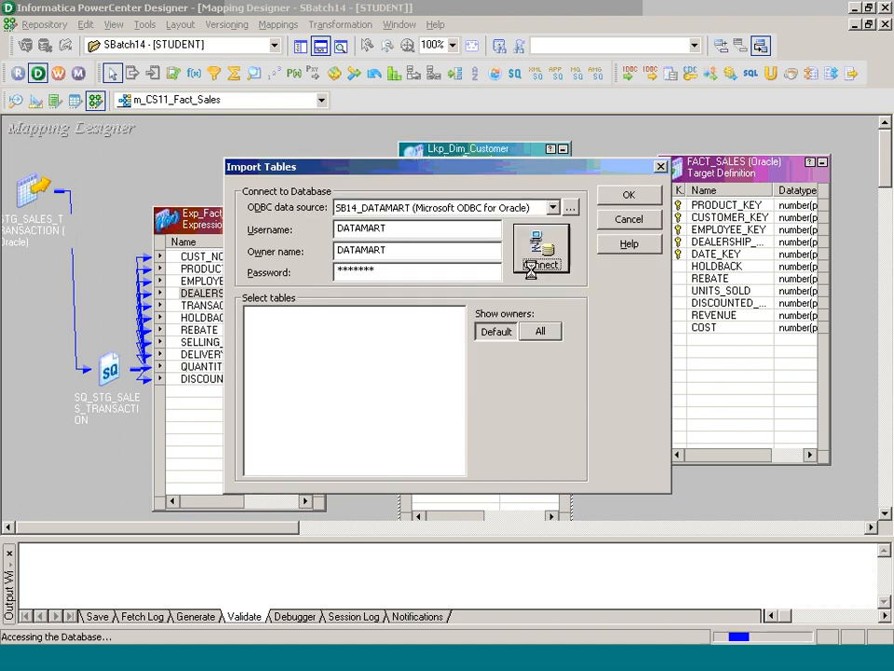
click(251, 313)
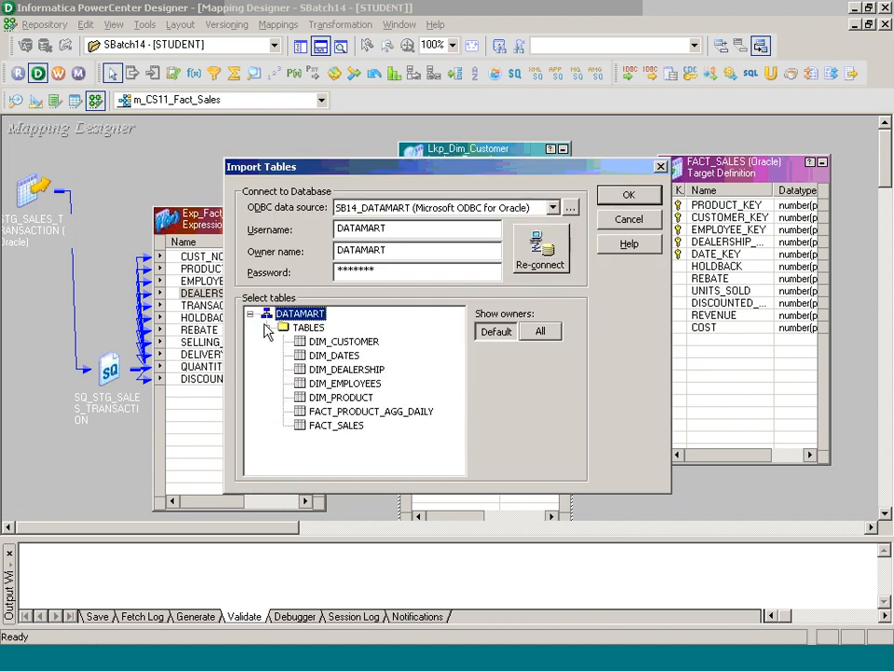
click(334, 355)
click(615, 196)
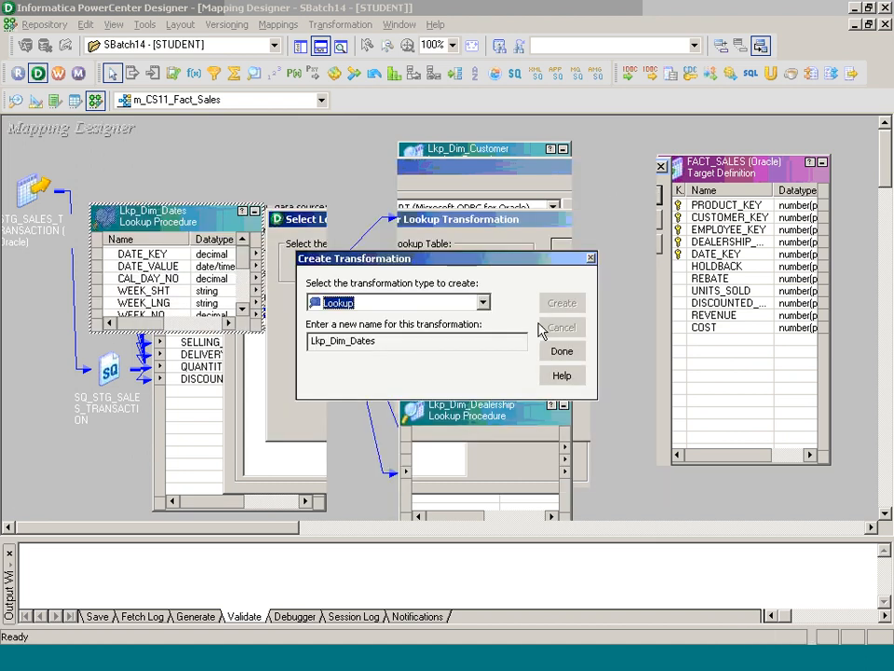
click(562, 354)
- Move Lkp_Dim_Dates to mid-canvas and link the transaction date port into it
drag(186, 222, 438, 270)
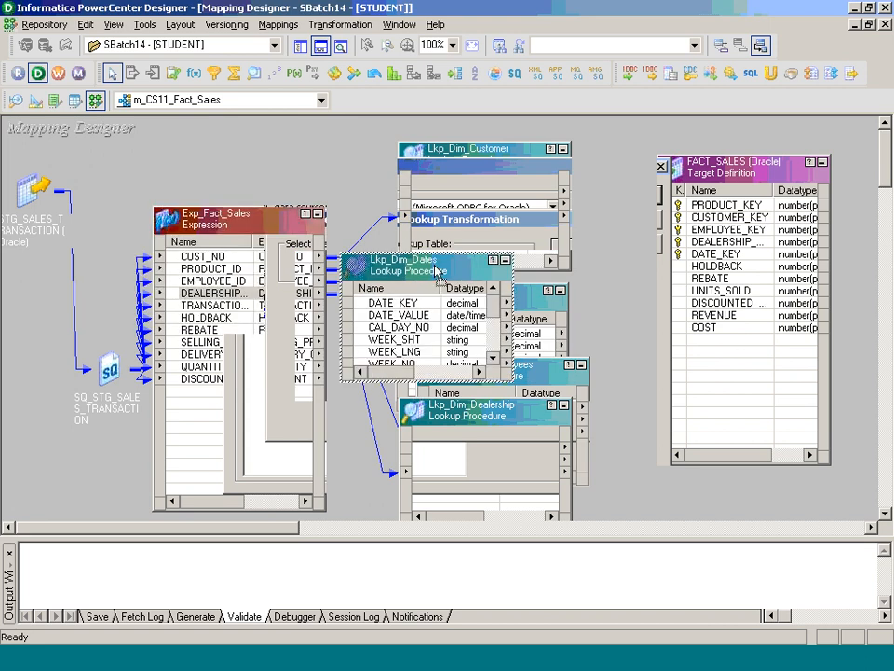
scroll(262, 311, down, 3)
drag(260, 308, 383, 362)
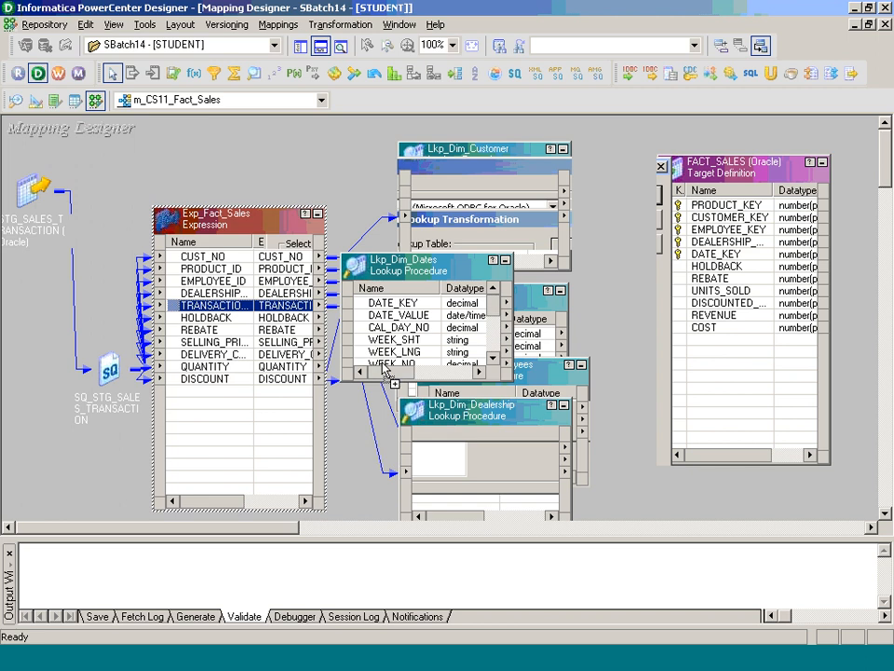
click(388, 362)
- Cut date ports CAL_DAY_NO through WEEKEND from Lkp_Dim_Dates and match DATE_VALUE = TRANSACTION_DATE
double_click(388, 364)
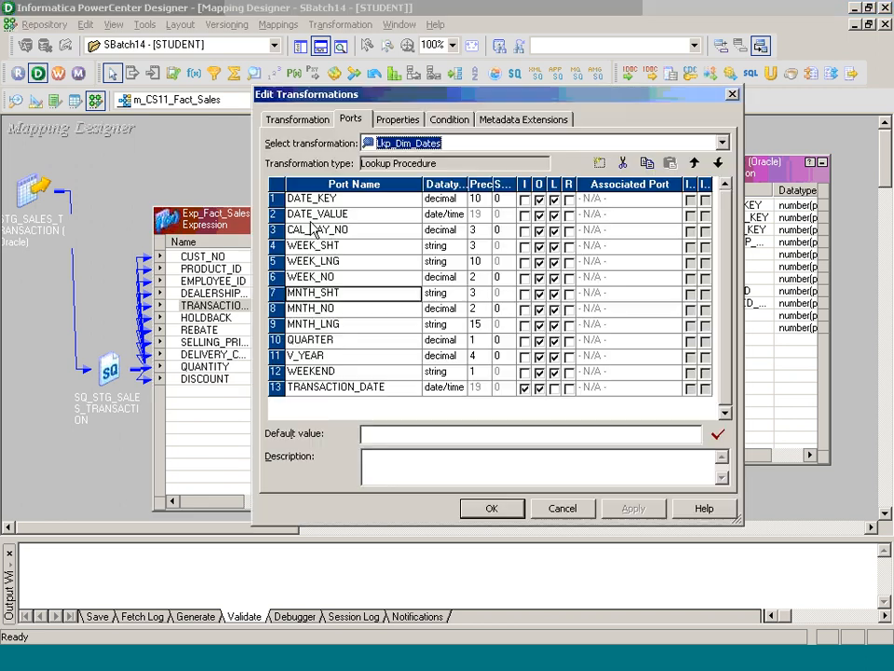
click(356, 219)
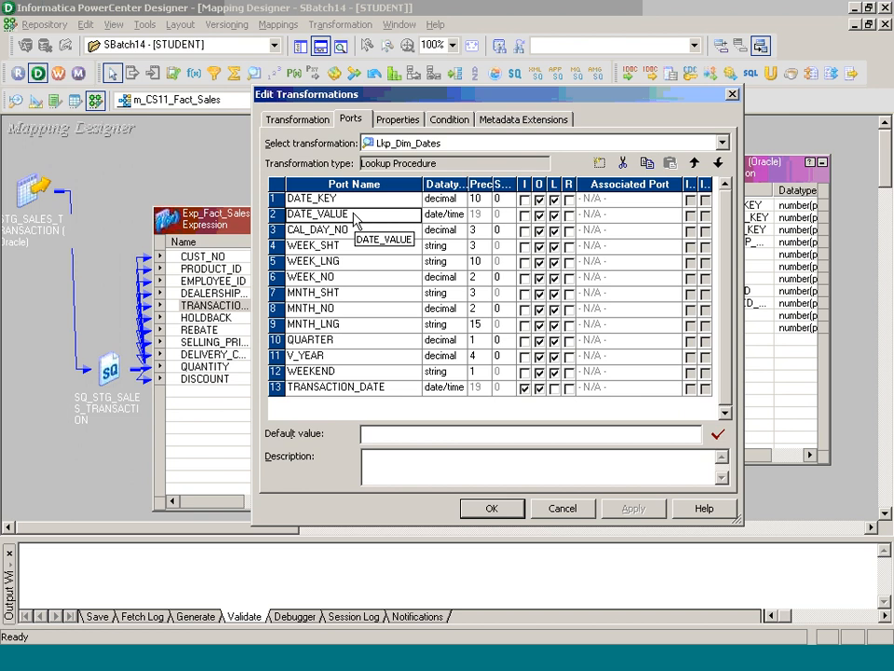
drag(274, 229, 291, 370)
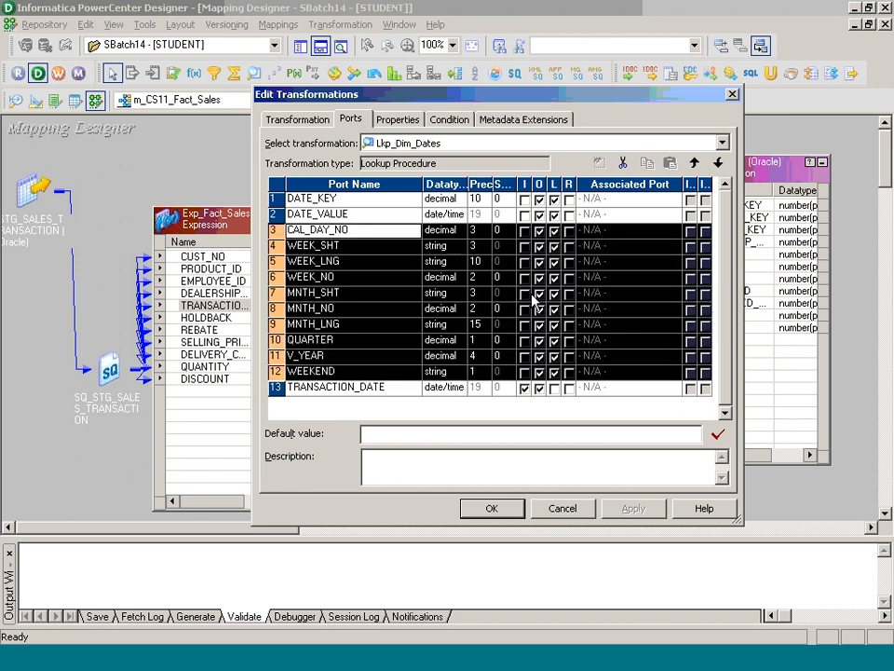
click(623, 163)
click(455, 121)
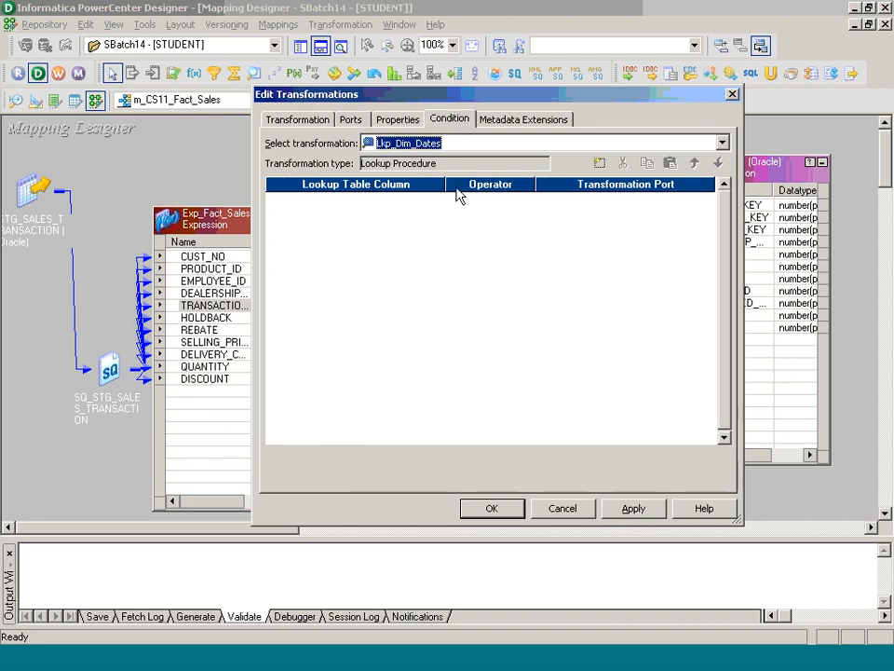
click(599, 163)
click(436, 198)
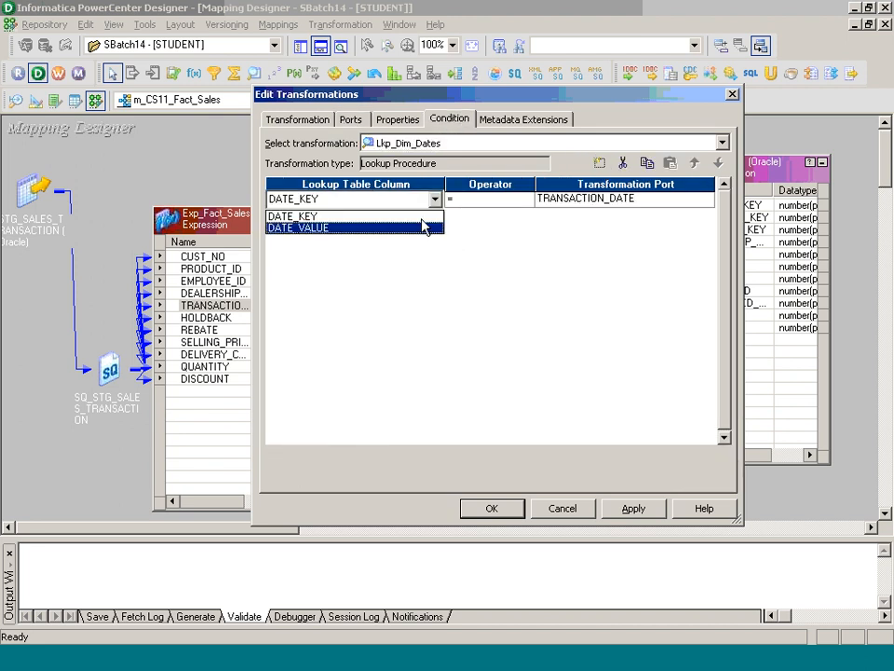
click(419, 228)
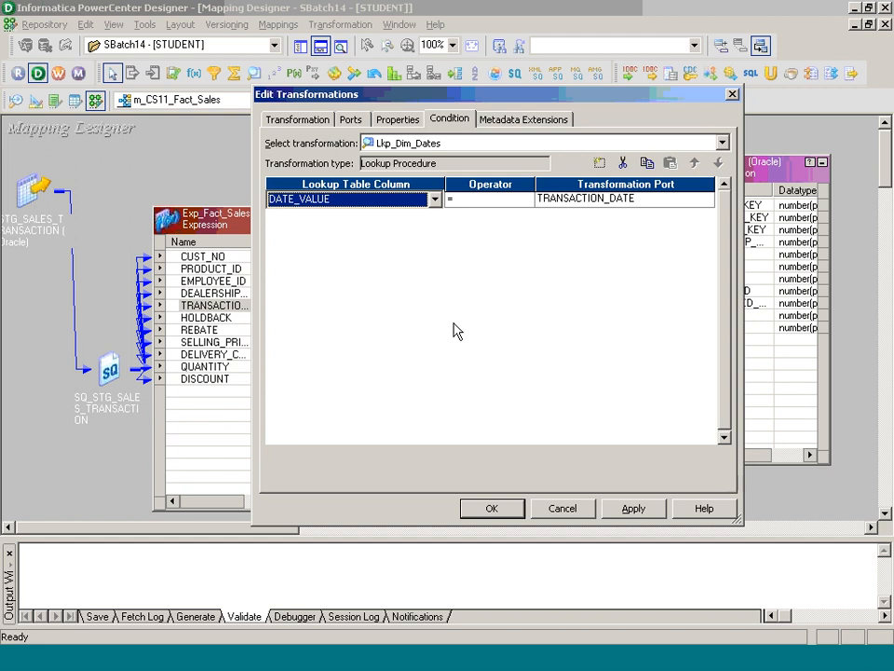
click(492, 508)
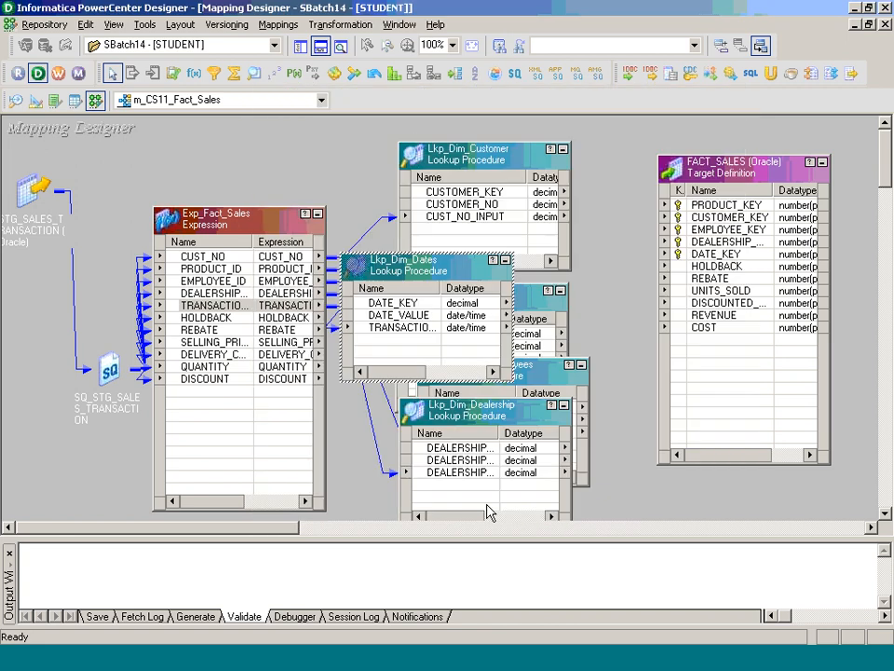
- Widen the dates and dealership lookup boxes, then create Aggregator Agg_Fact_Sales
drag(440, 286, 473, 286)
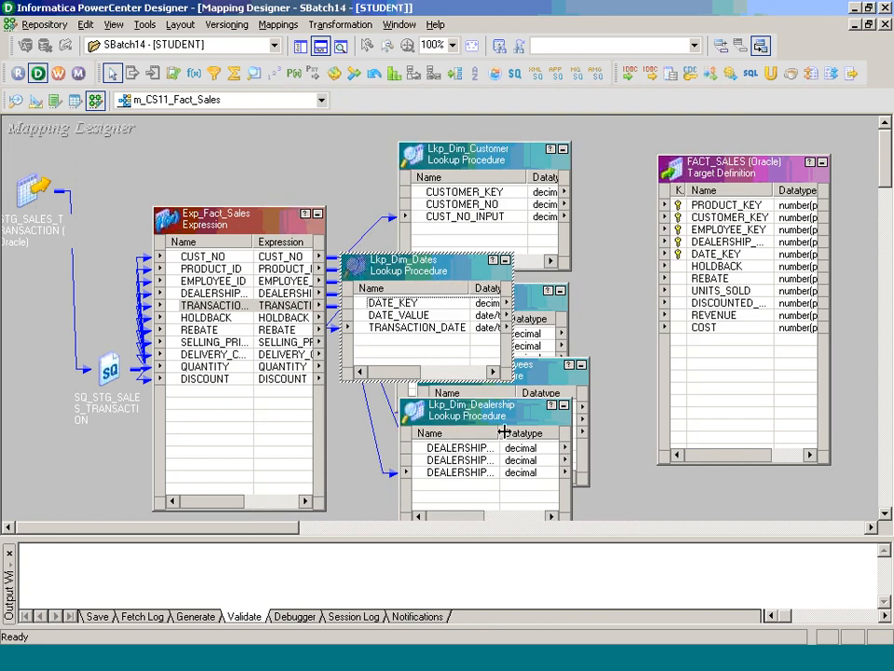
drag(494, 434, 542, 434)
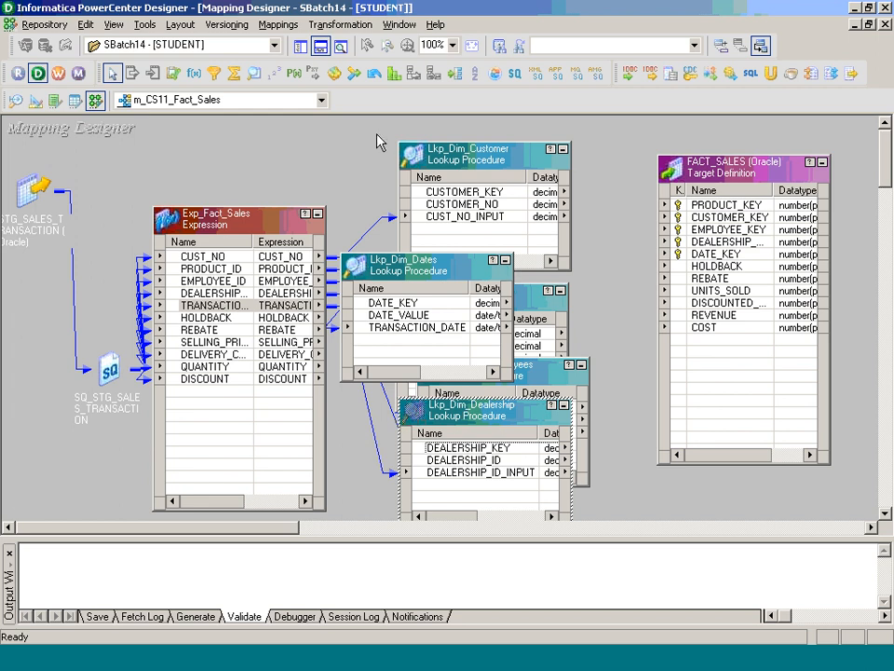
click(340, 25)
click(350, 67)
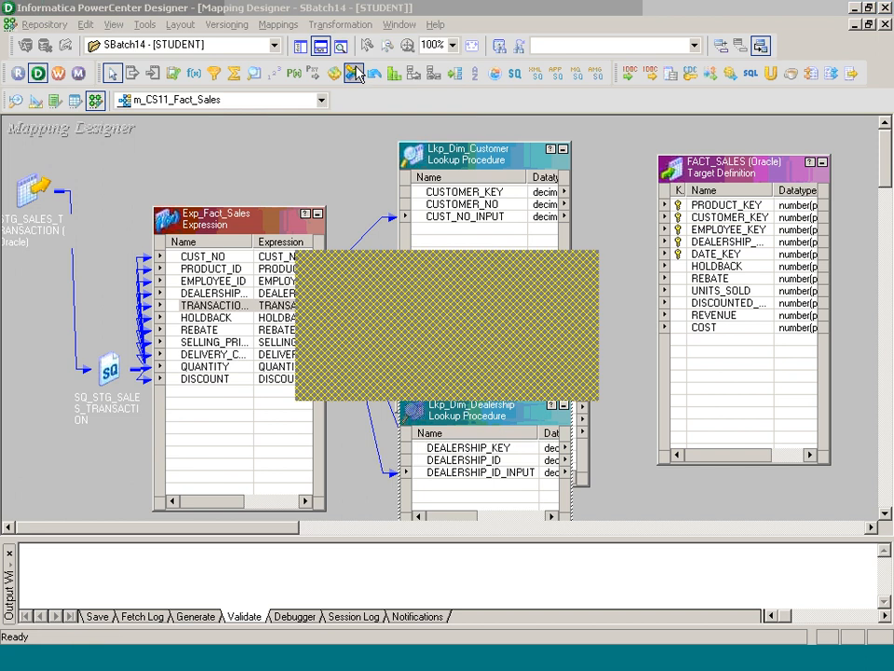
key(Tab)
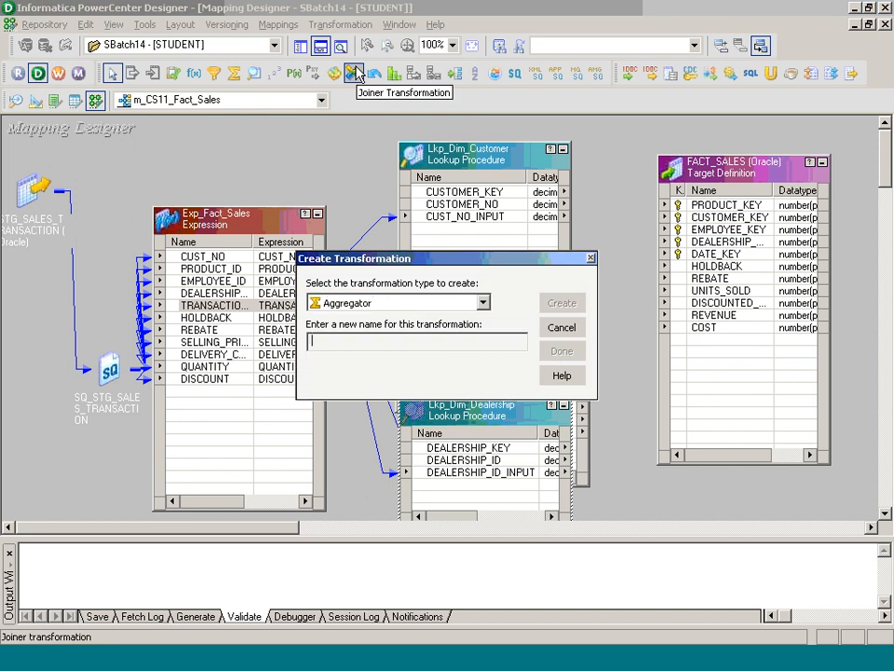
text(Agg_Fact_Sales)
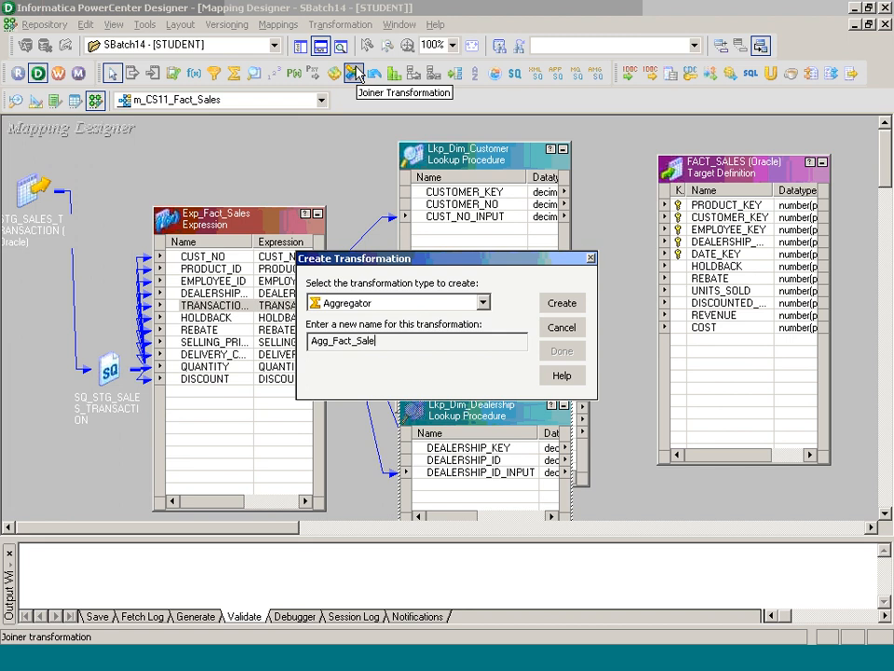
key(Return)
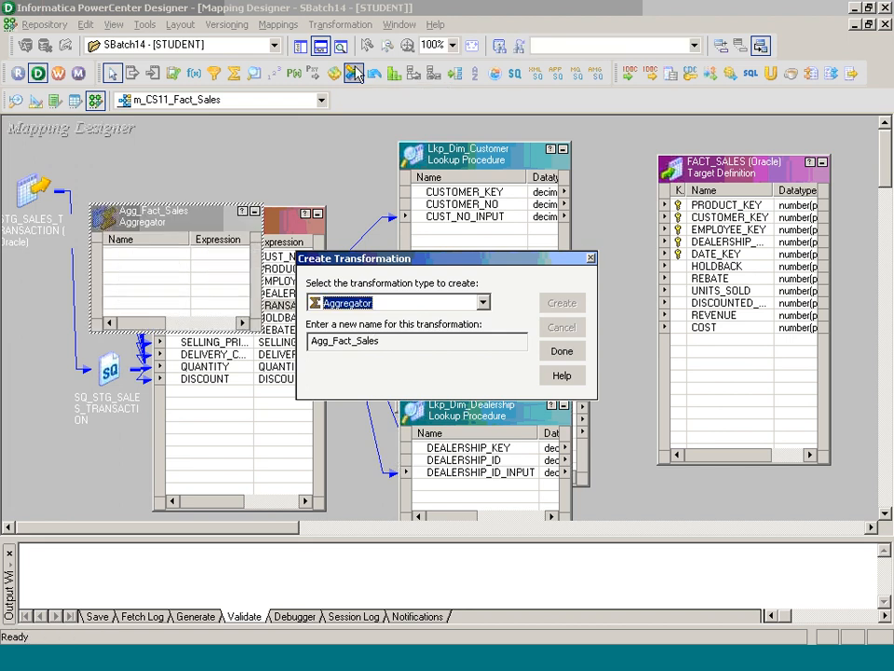
click(562, 351)
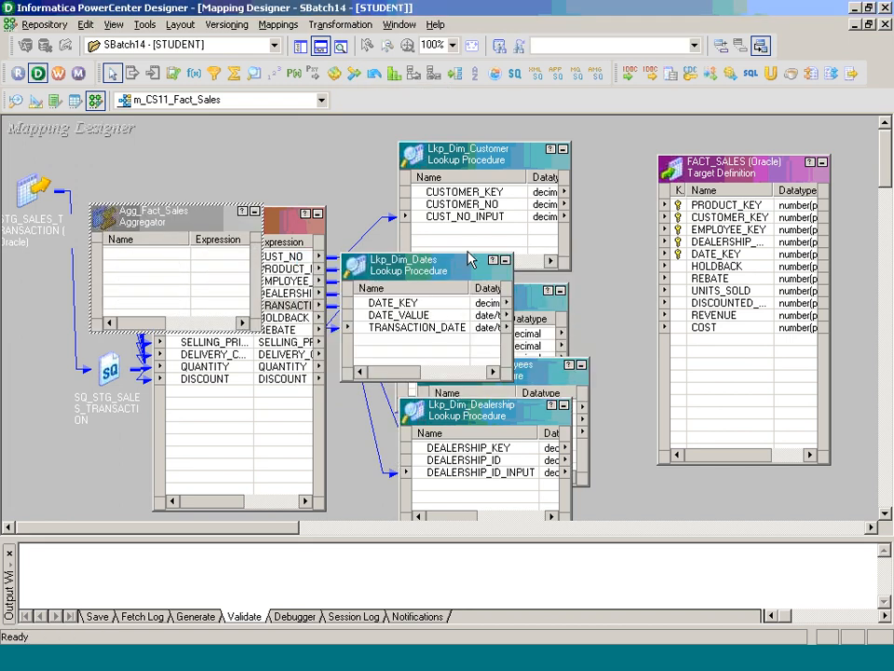
- Link PRODUCT_KEY and CUSTOMER_KEY into Agg_Fact_Sales and iconize the product and customer lookups
drag(428, 266, 548, 407)
drag(456, 333, 203, 266)
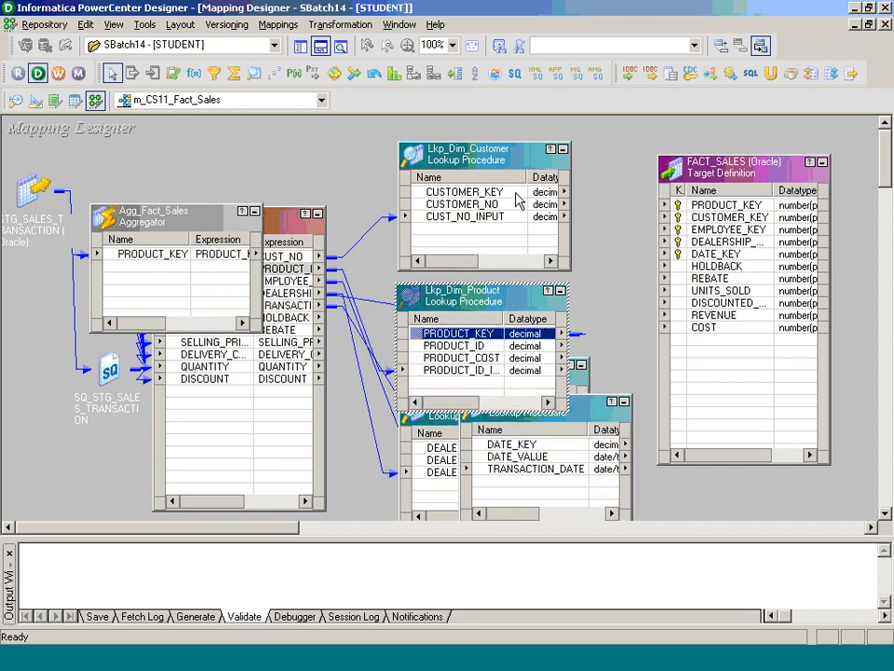
drag(464, 191, 159, 295)
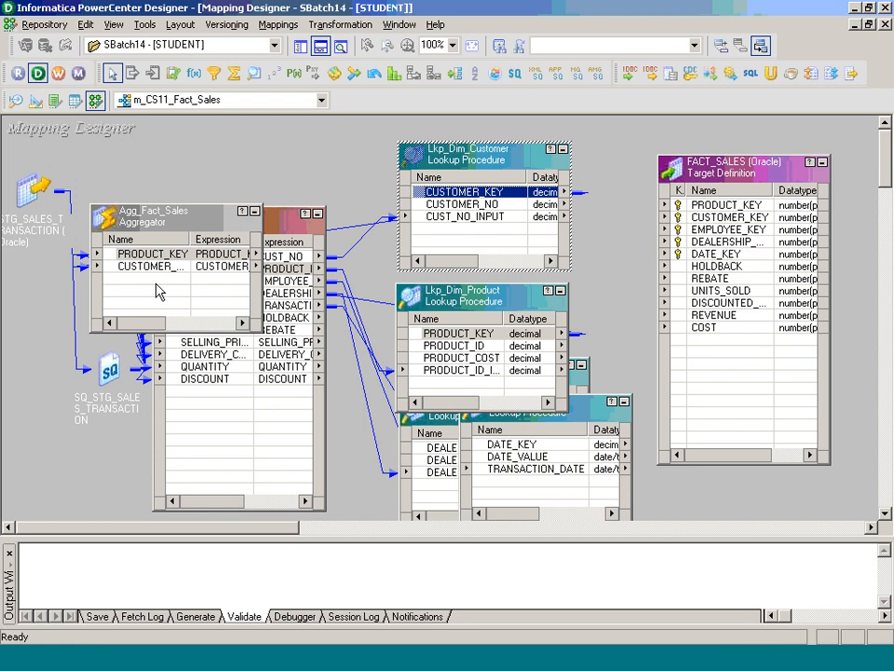
click(561, 290)
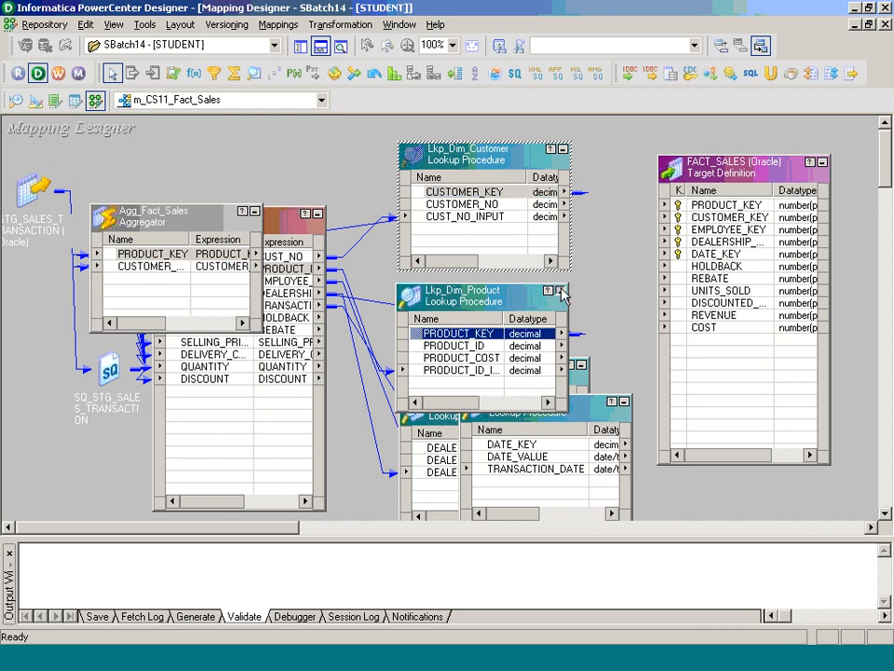
click(562, 149)
- Link EMPLOYEE_KEY, DEALERSHIP_KEY and DATE_KEY into Agg_Fact_Sales, iconize those lookups, and place it beside FACT_SALES
drag(486, 366, 141, 291)
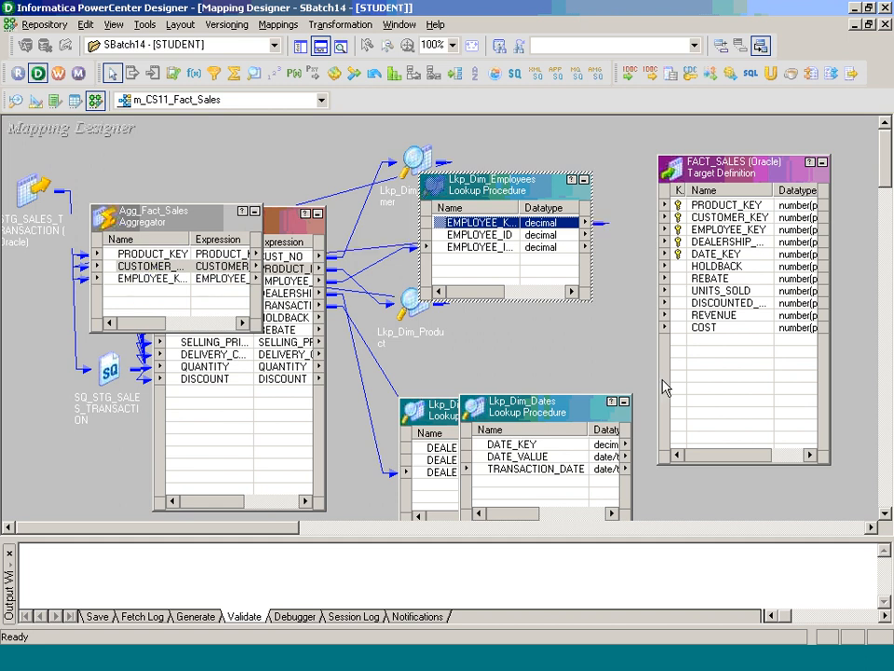
click(451, 458)
drag(451, 459, 185, 290)
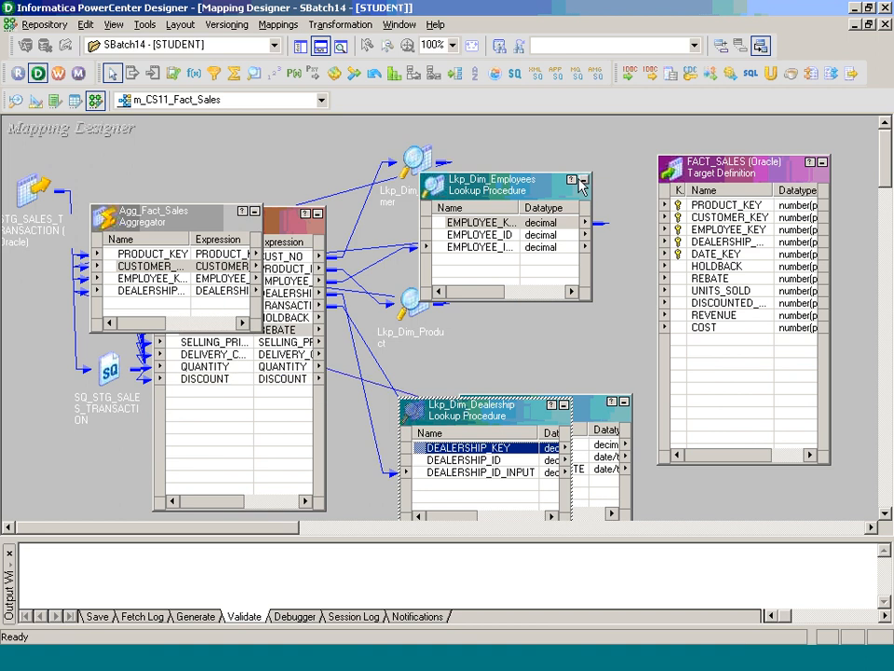
click(584, 179)
click(565, 404)
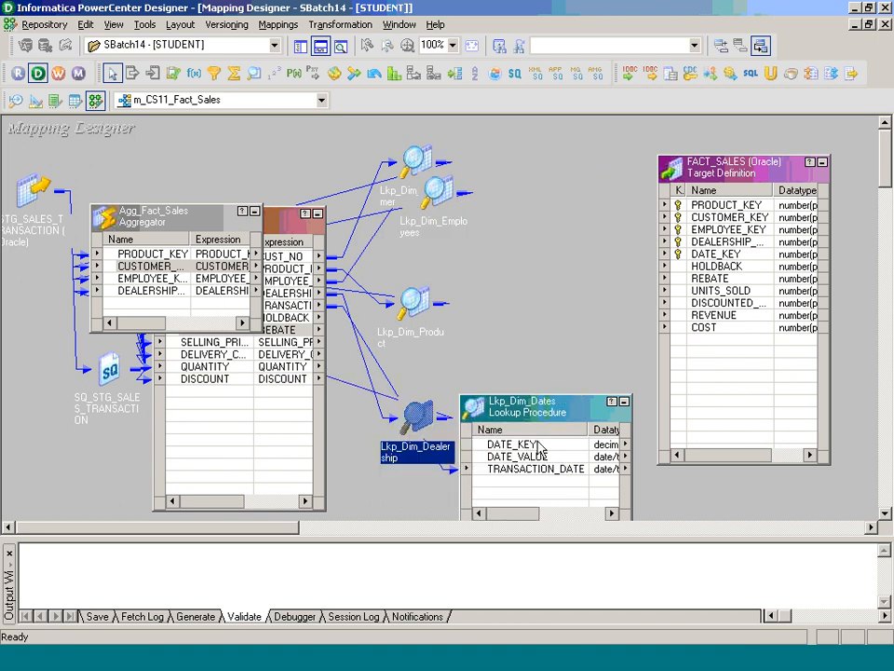
drag(535, 445, 166, 304)
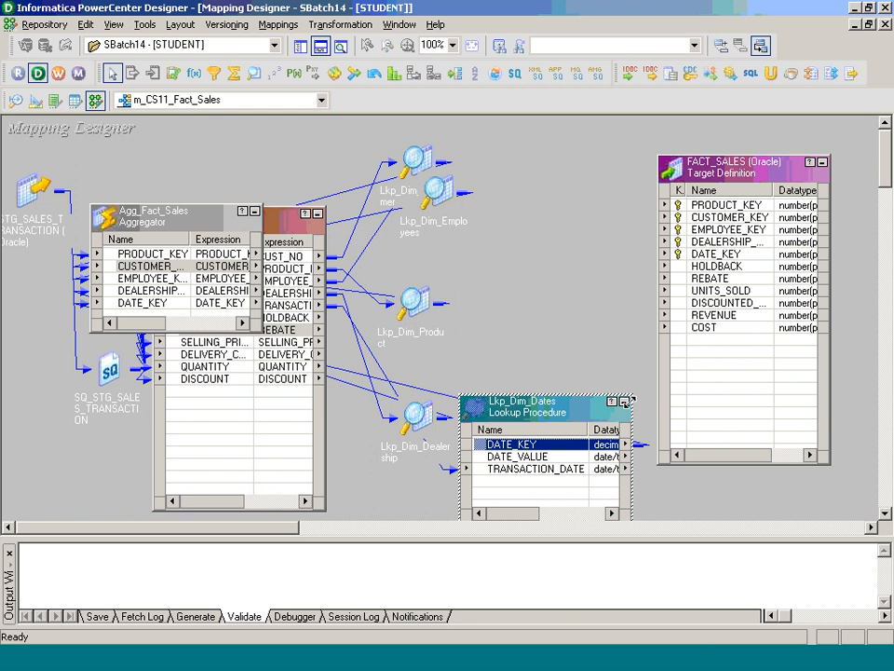
click(623, 402)
click(199, 228)
drag(200, 229, 620, 261)
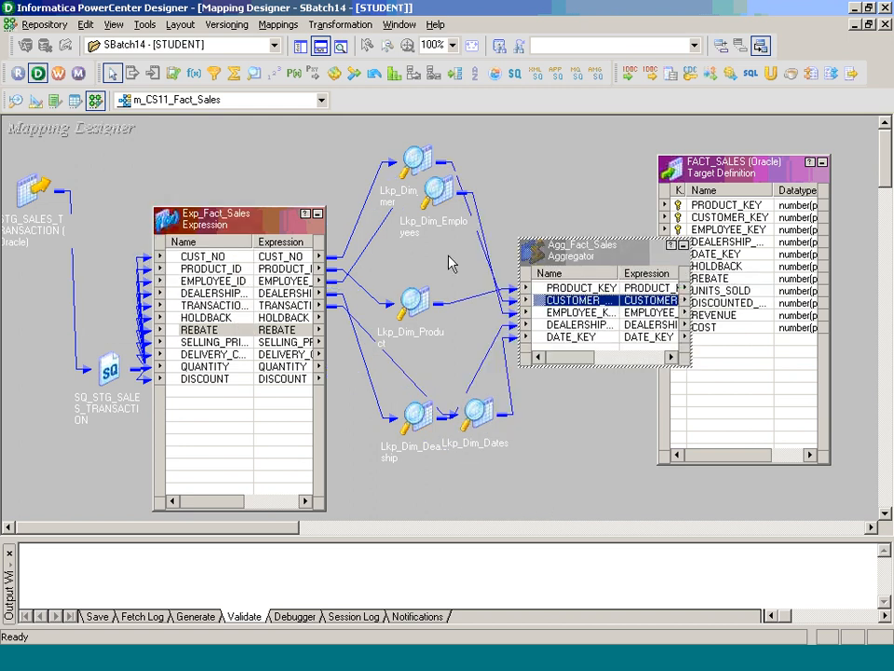
- Link PRODUCT_COST from Lkp_Dim_Product into Agg_Fact_Sales, then iconize the product lookup again
double_click(419, 313)
drag(459, 358, 611, 354)
drag(503, 318, 425, 271)
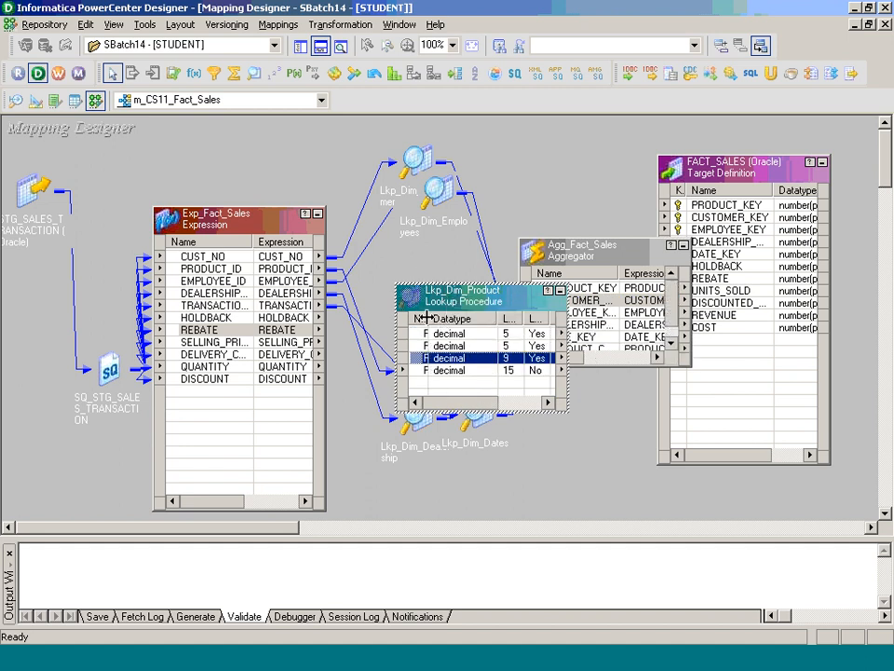
drag(426, 318, 272, 138)
click(479, 264)
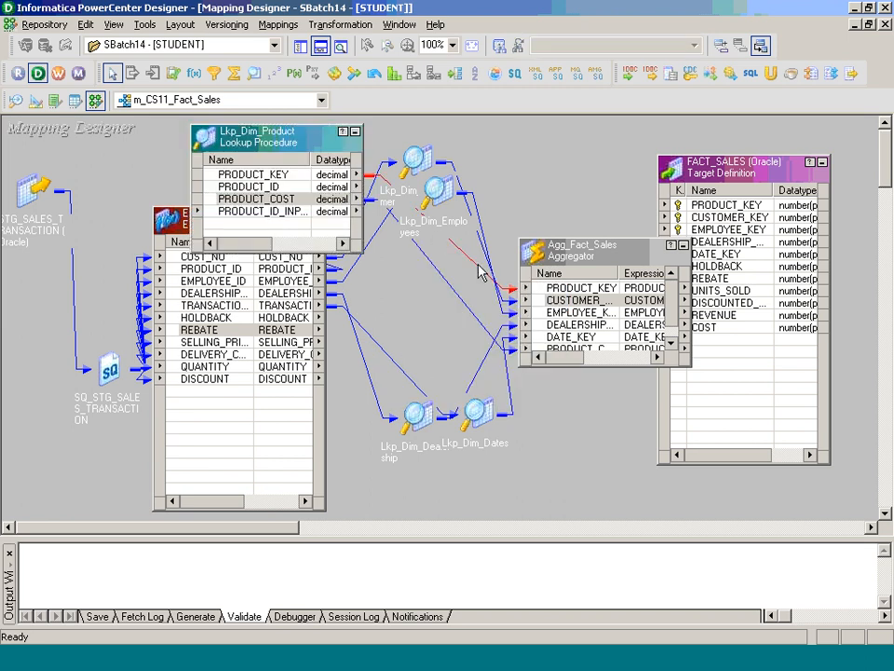
click(468, 314)
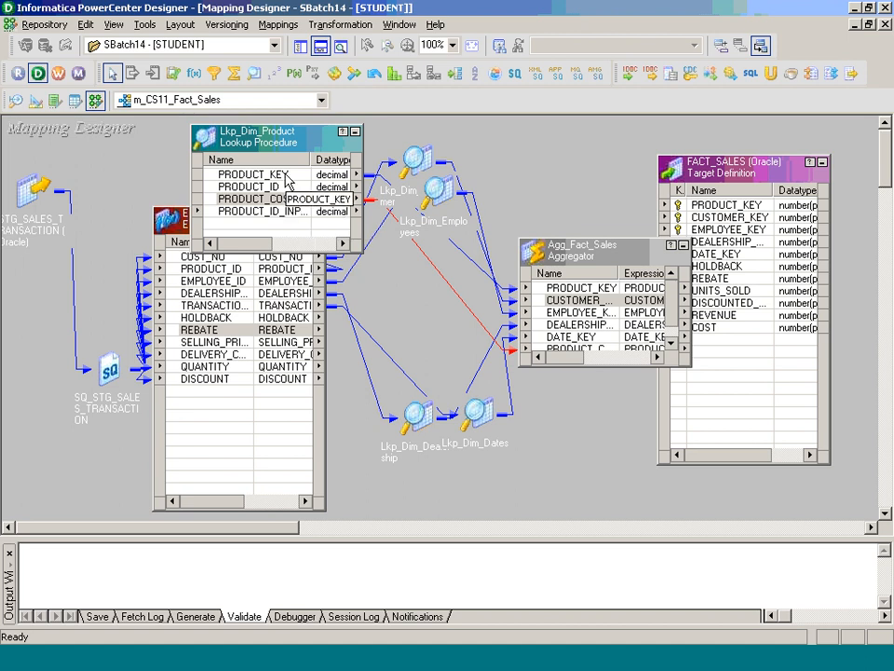
click(354, 135)
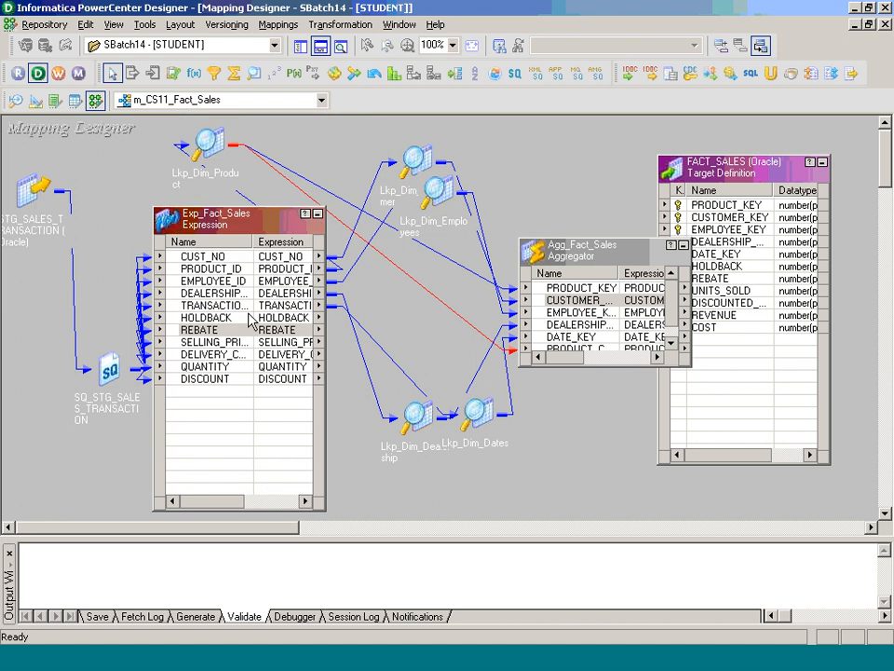
- Link HOLDBACK through DISCOUNT from Exp_Fact_Sales into Agg_Fact_Sales
click(205, 318)
shift+click(245, 383)
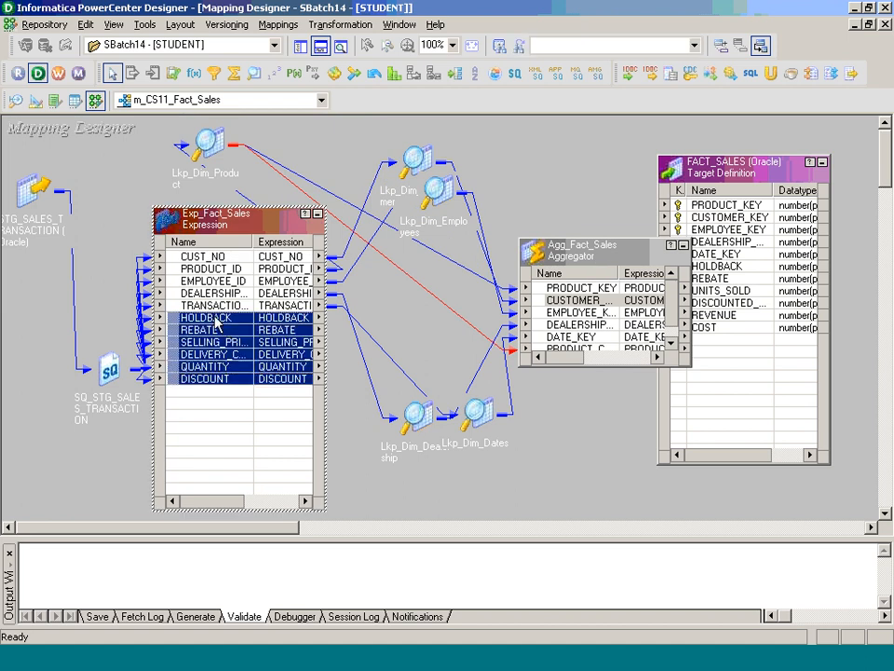
mouse_move(245, 383)
mouse_down()
mouse_move(594, 355)
mouse_move(572, 352)
mouse_up()
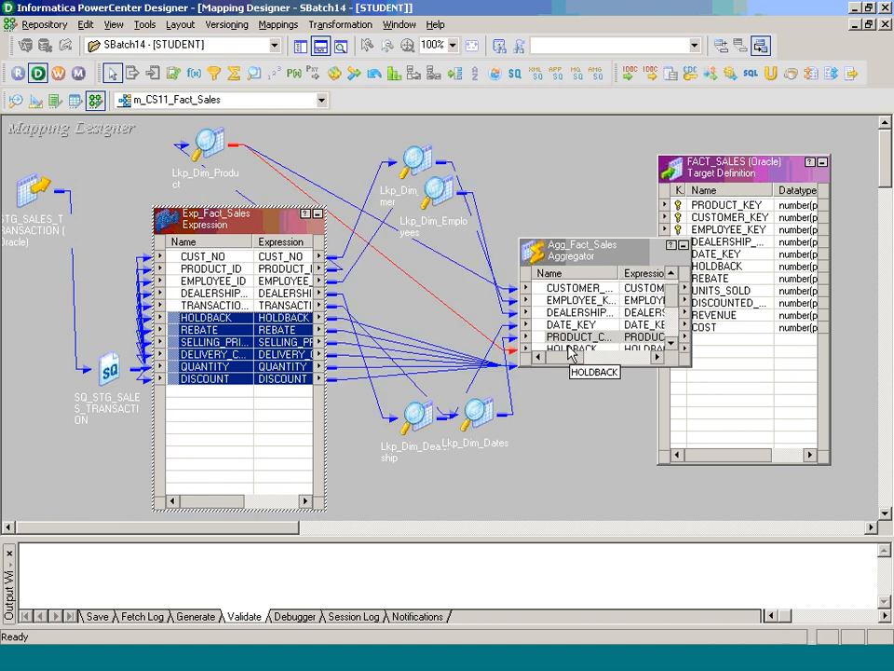
double_click(572, 337)
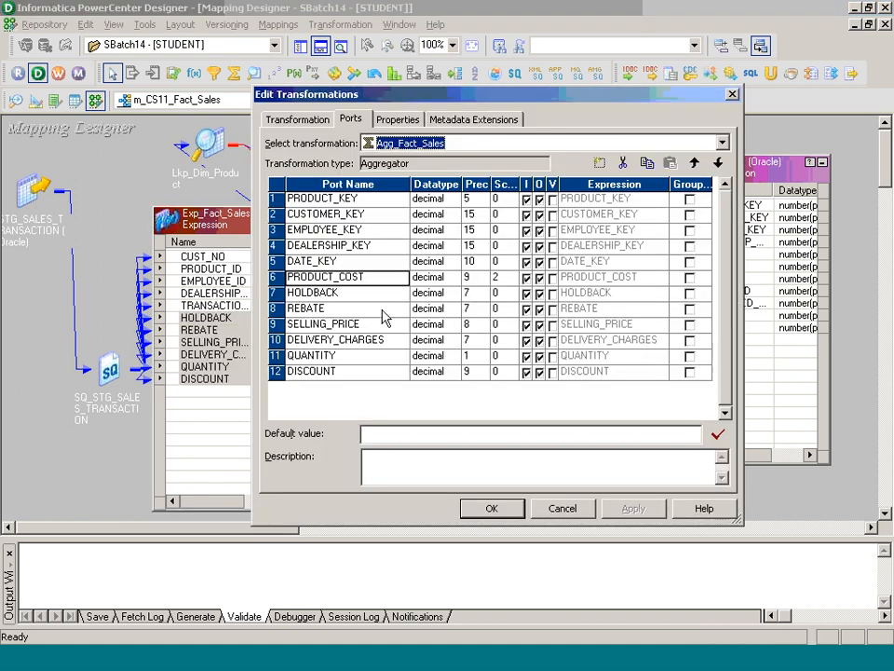
- Move PRODUCT_COST below REBATE, group by the five key ports, and add a new port after DISCOUNT
click(718, 162)
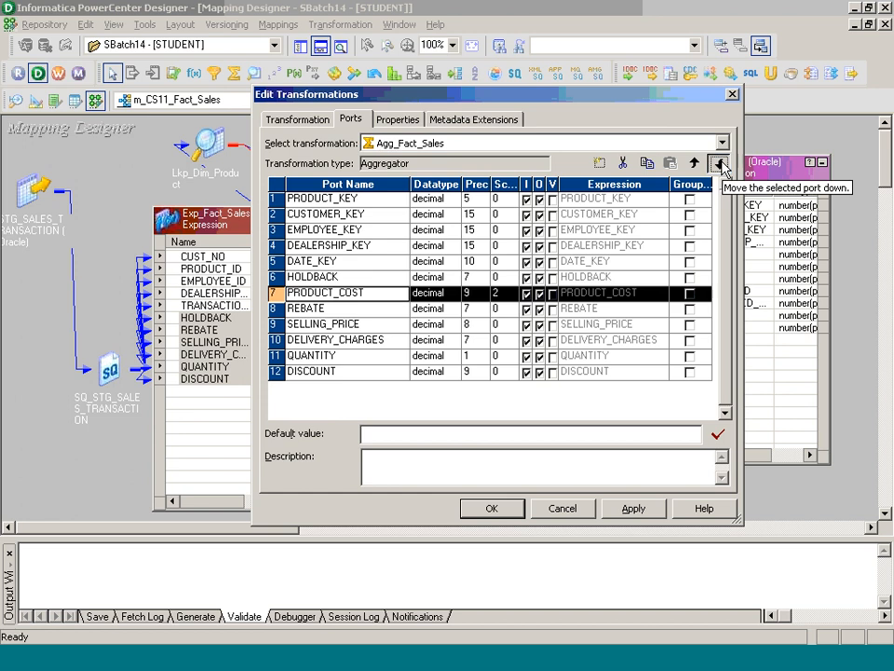
click(717, 162)
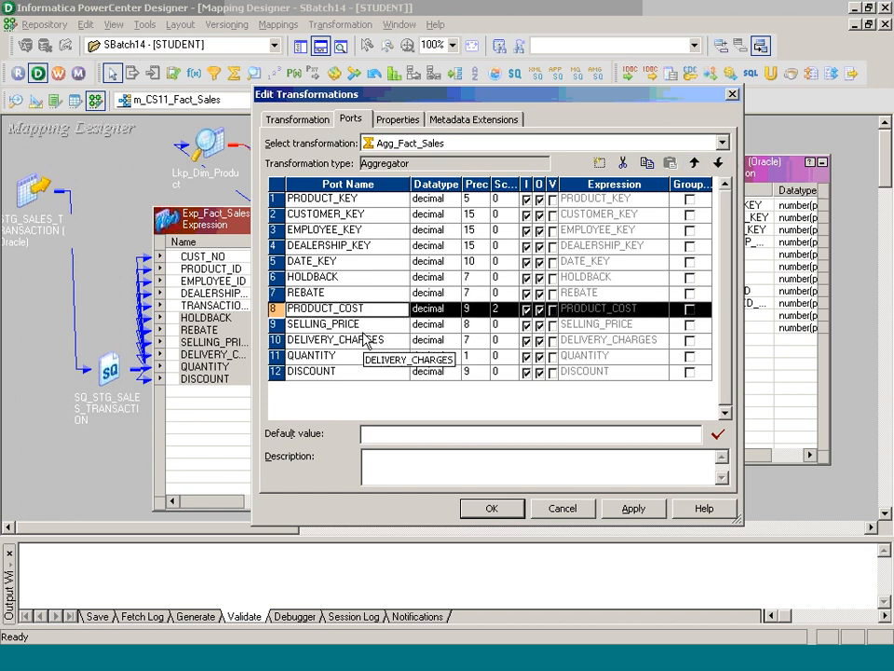
click(688, 202)
click(690, 216)
click(691, 216)
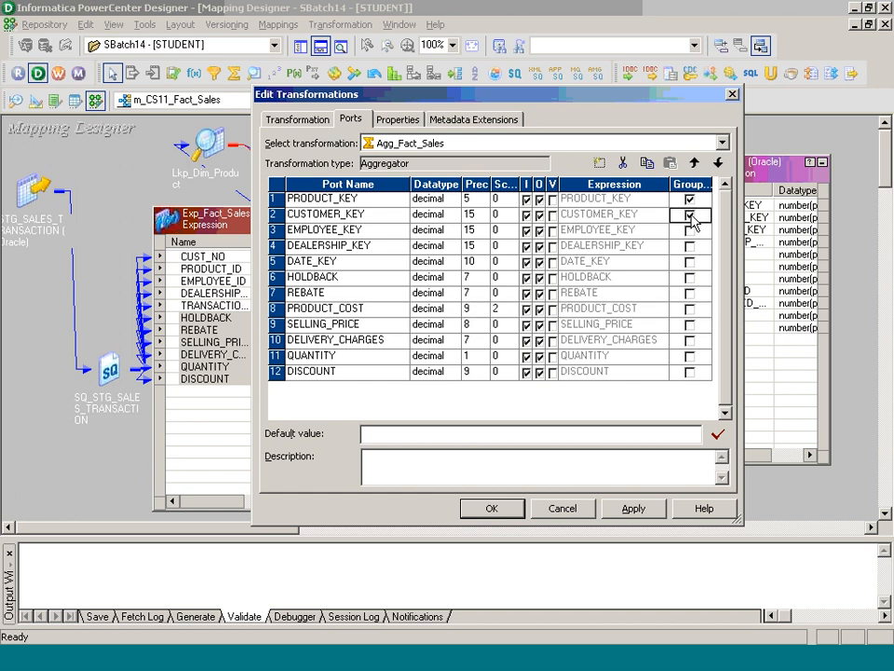
click(690, 232)
click(690, 232)
click(690, 247)
click(692, 248)
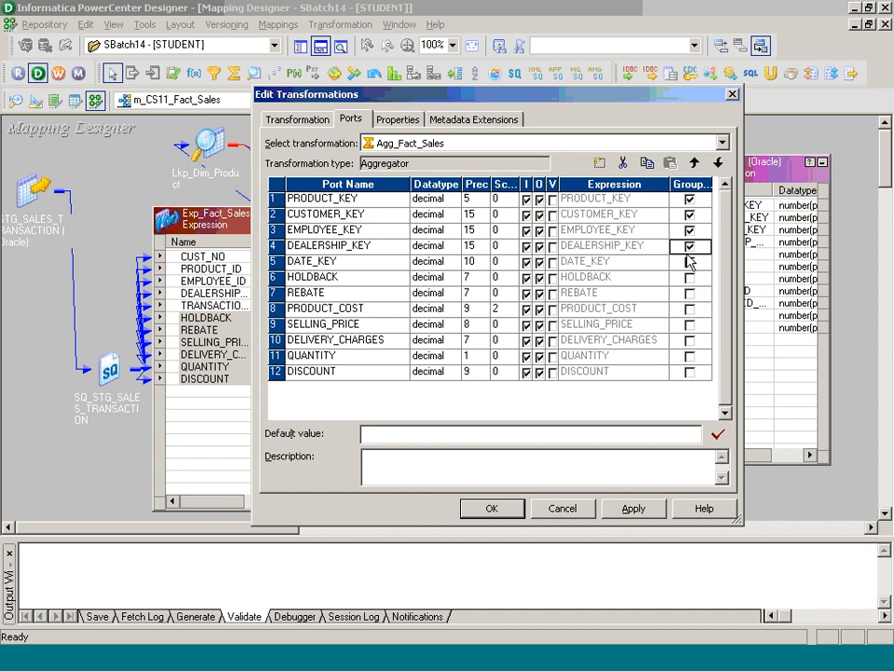
click(690, 264)
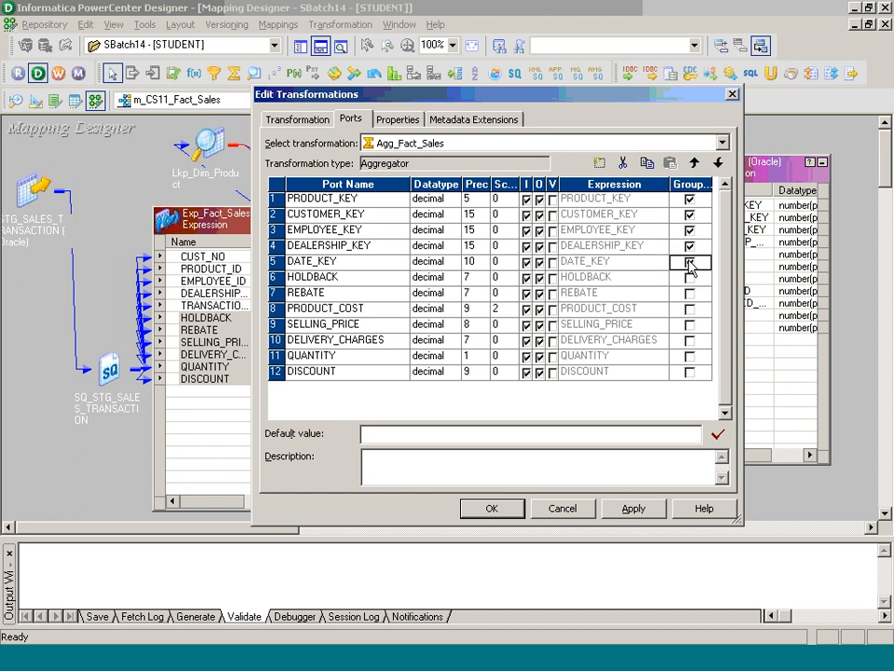
click(379, 370)
click(601, 164)
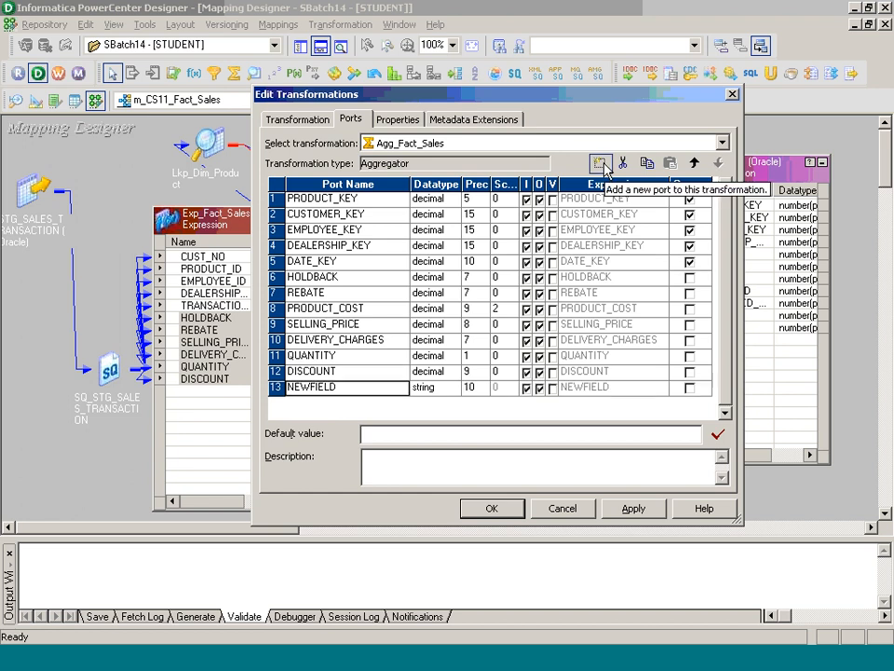
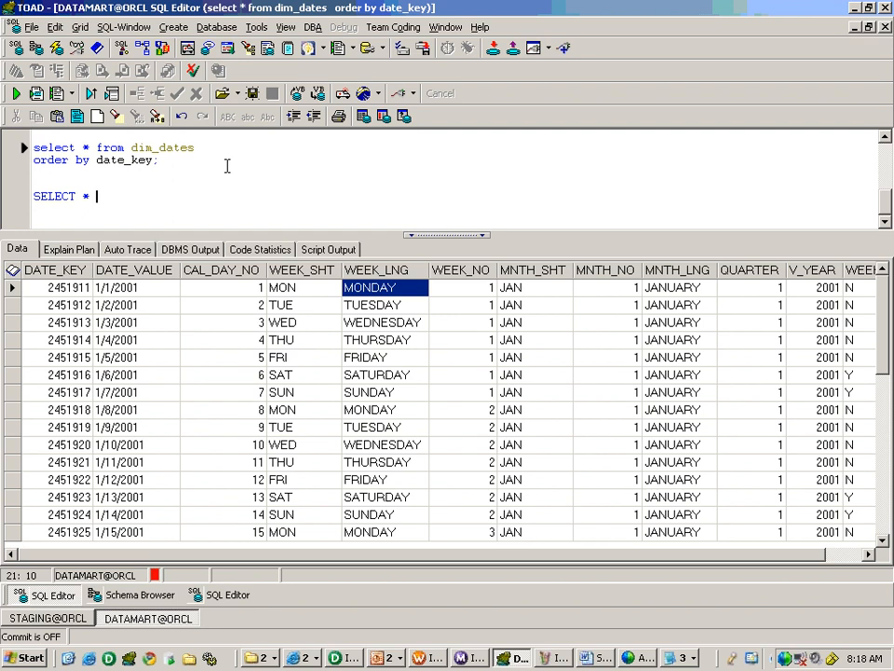
- Run SELECT * FROM DIM_EMPLOYEES, then DELETE FROM DIM_EMPLOYEES and COMMIT to empty the table
text(PLOYEES;)
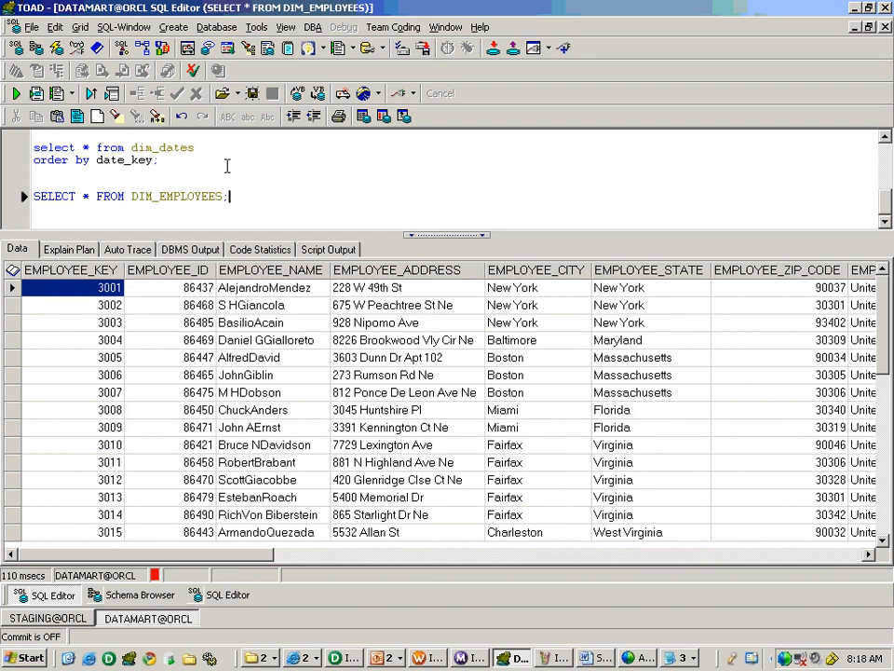
key(Return)
key(Return)
text(DI)
text(ELETE )
text(FROM)
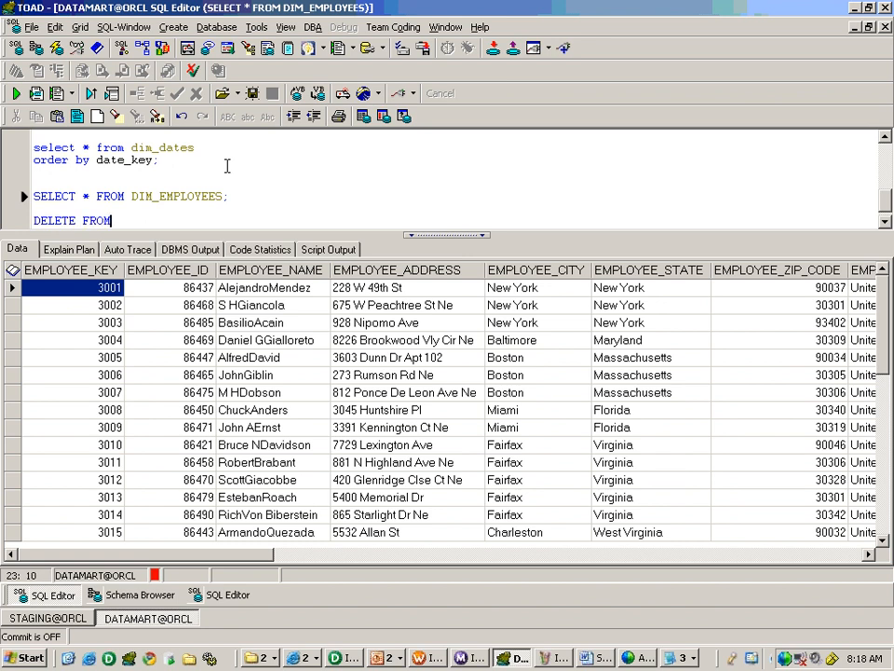
text( DIM_EMPLOYEES;)
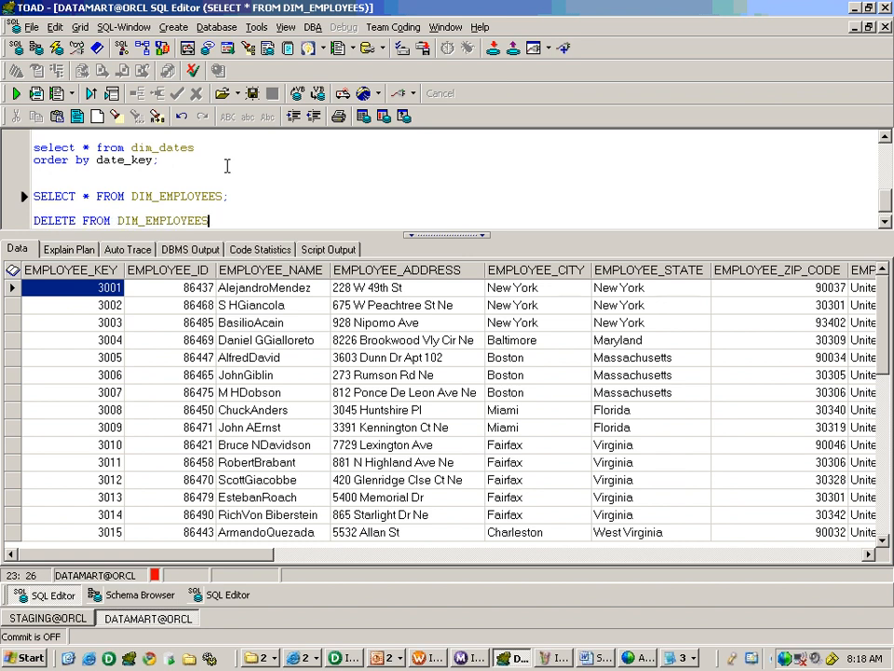
key(F9)
key(Return)
key(Return)
text(COMMIT;)
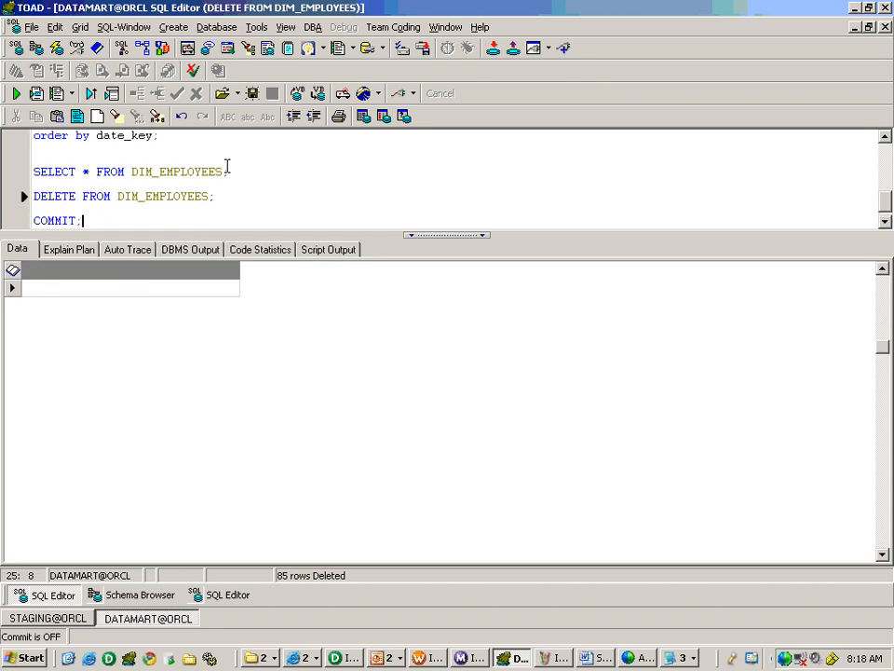
key(F9)
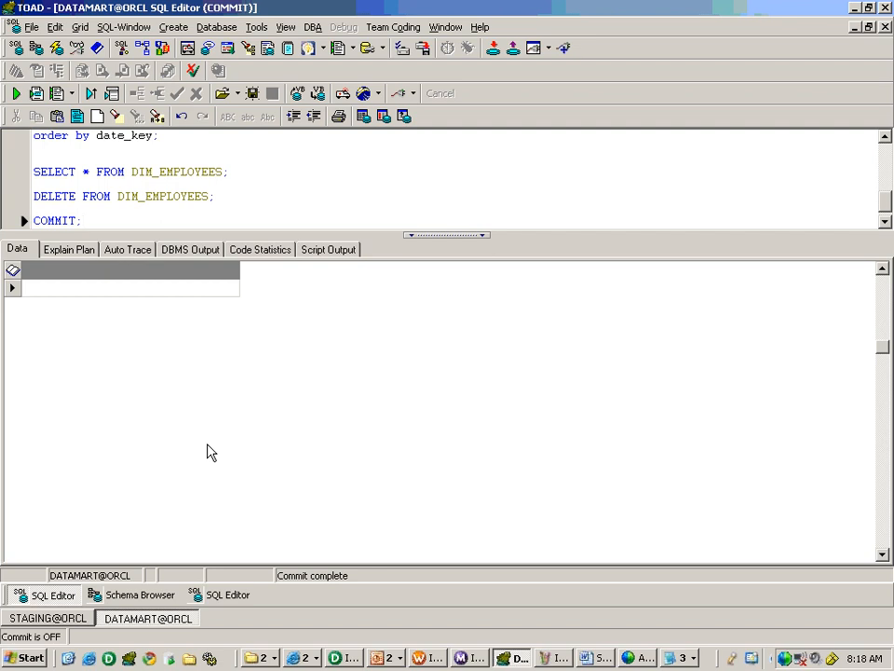
- Start wf_s_CS12_Emp_Sequential_Load from the canvas, saving it when prompted, then switch to Workflow Monitor
click(421, 658)
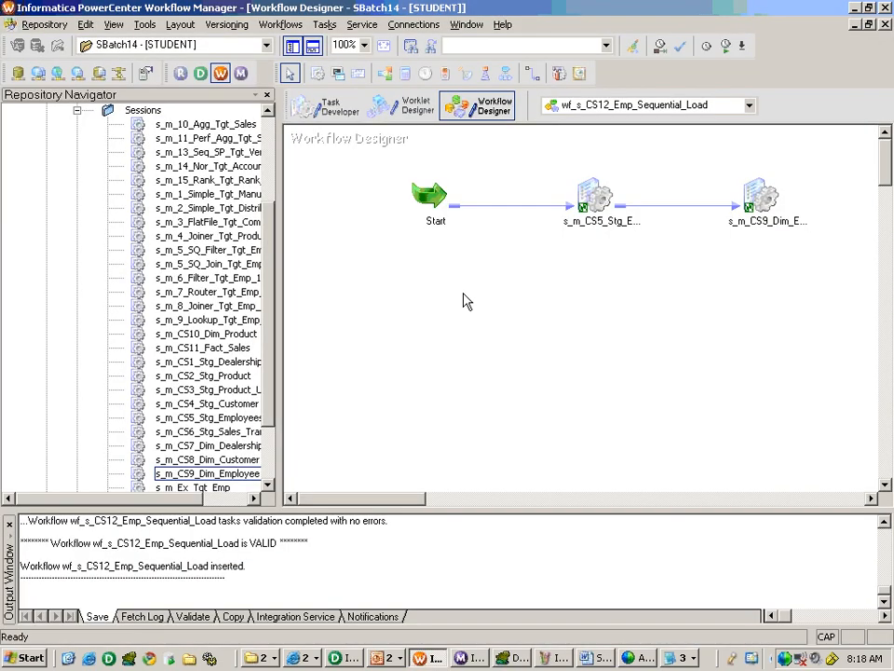
right_click(466, 300)
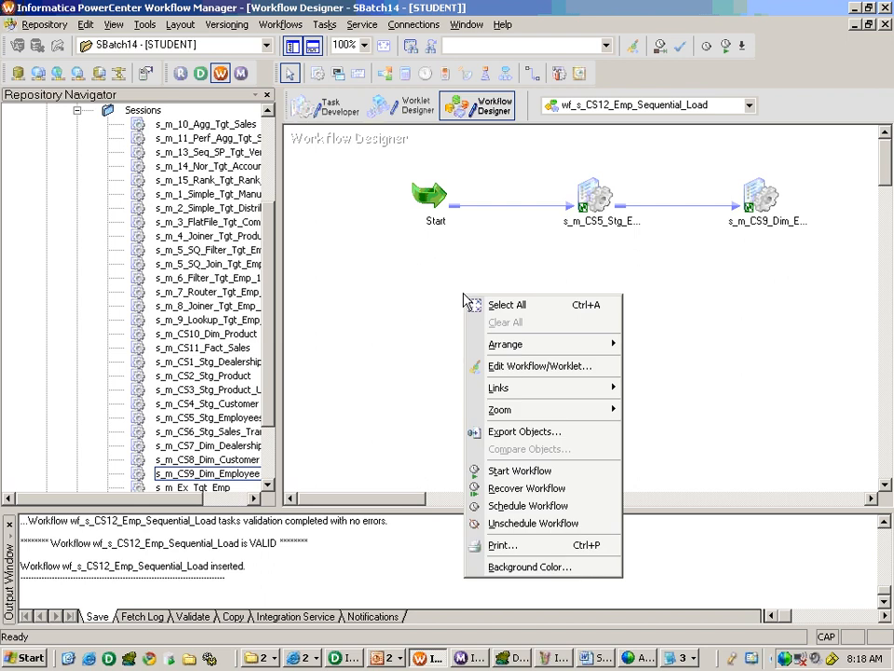
click(522, 471)
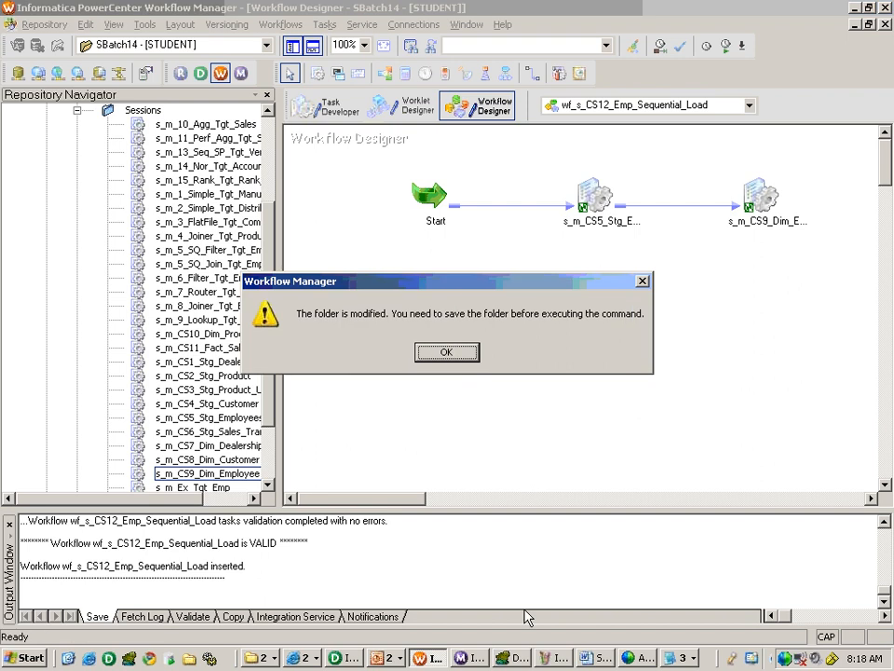
click(448, 352)
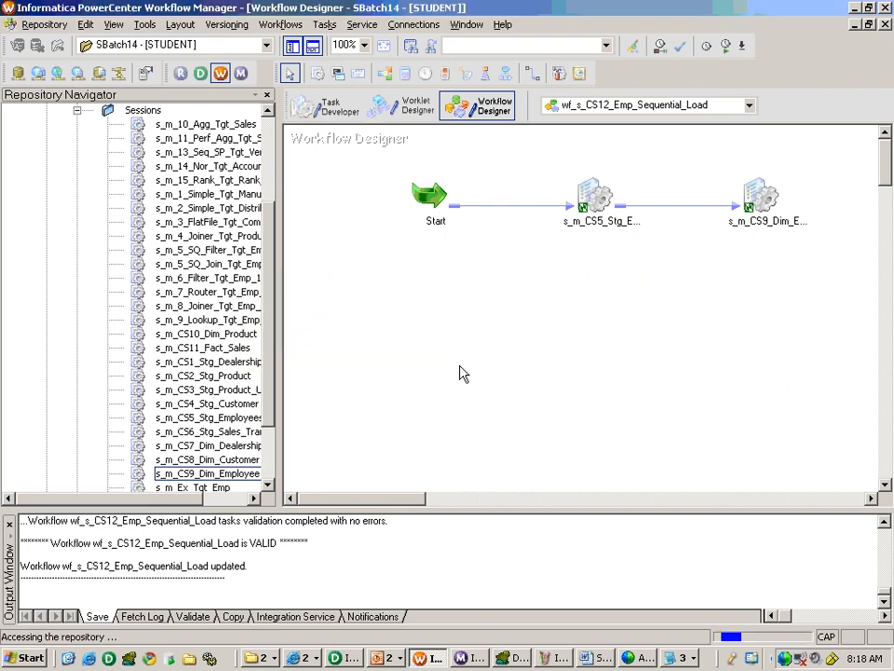
right_click(461, 372)
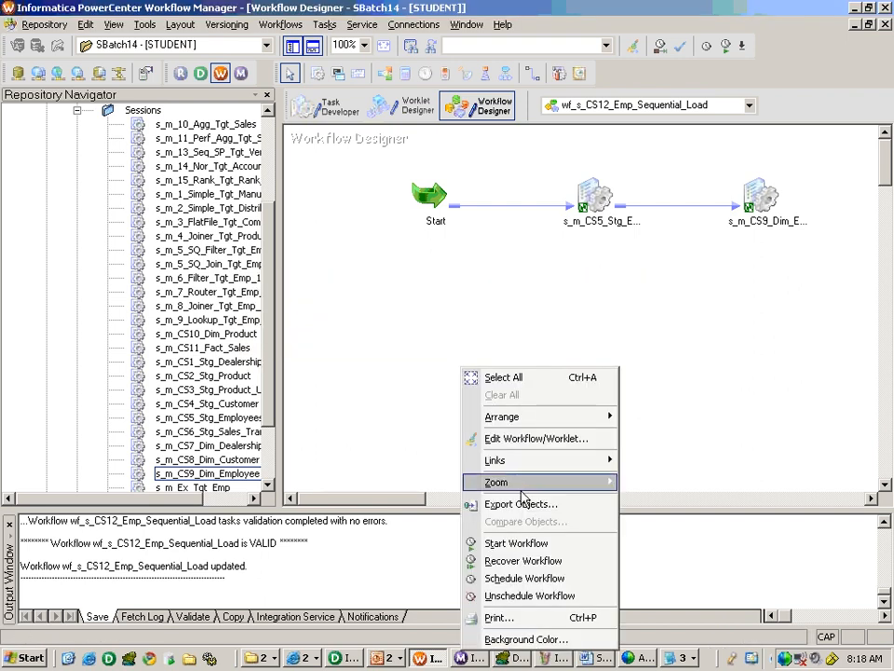
click(520, 542)
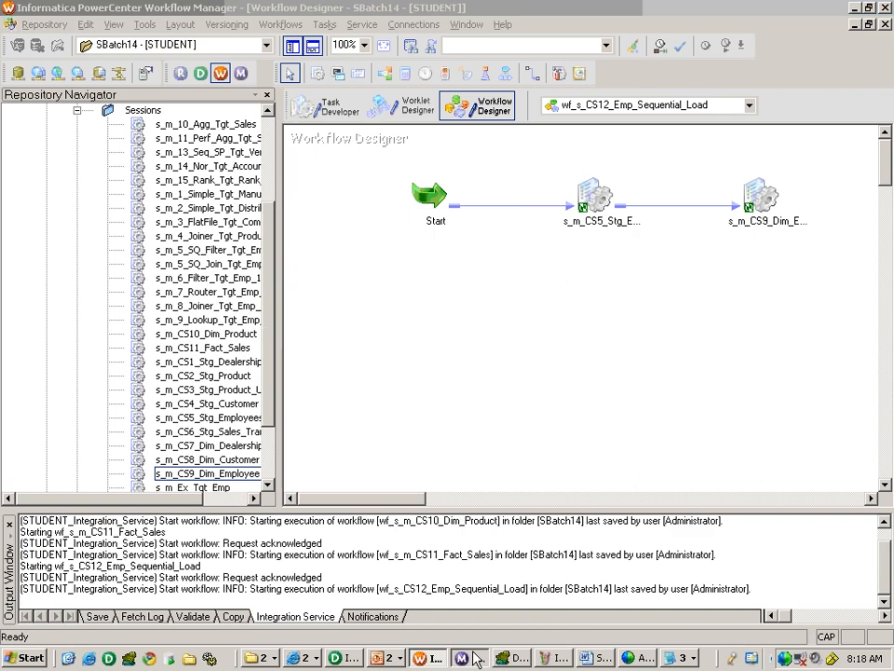
click(476, 658)
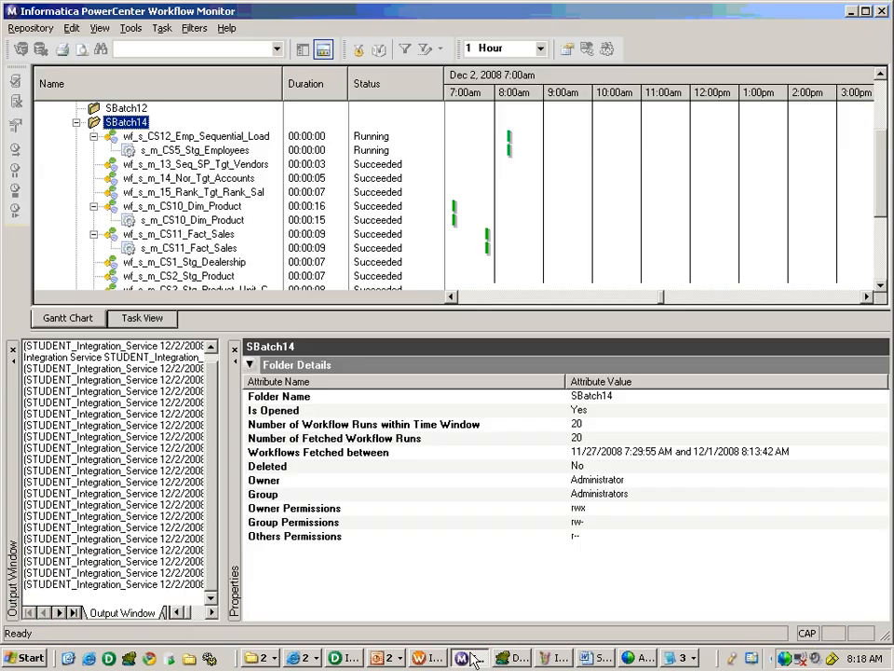
- Confirm s_m_CS5_Stg_Employees and s_m_CS9_Dim_Employee both succeeded, then return to TOAD
click(196, 151)
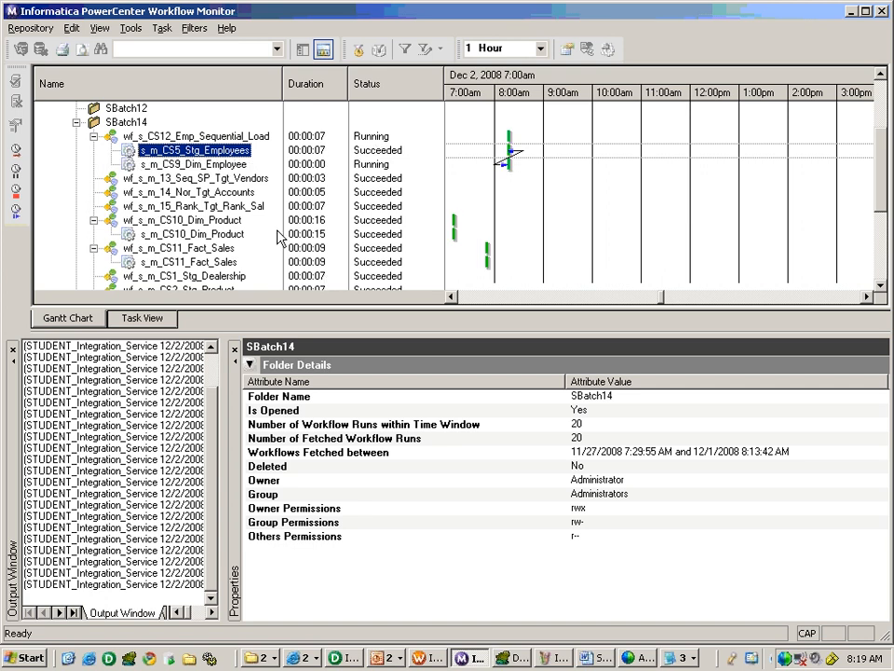
click(349, 164)
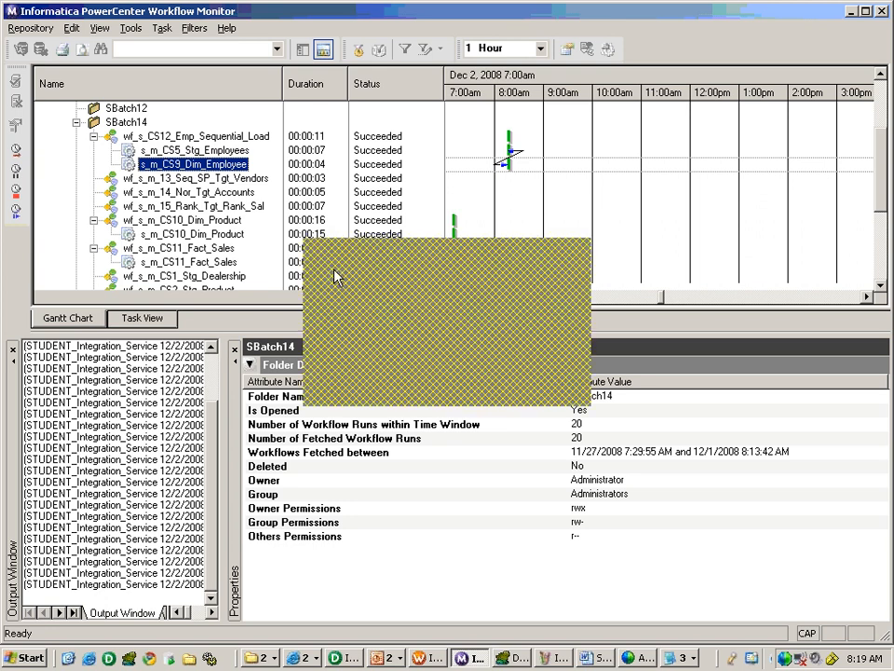
key(alt+Tab)
key(alt+Tab)
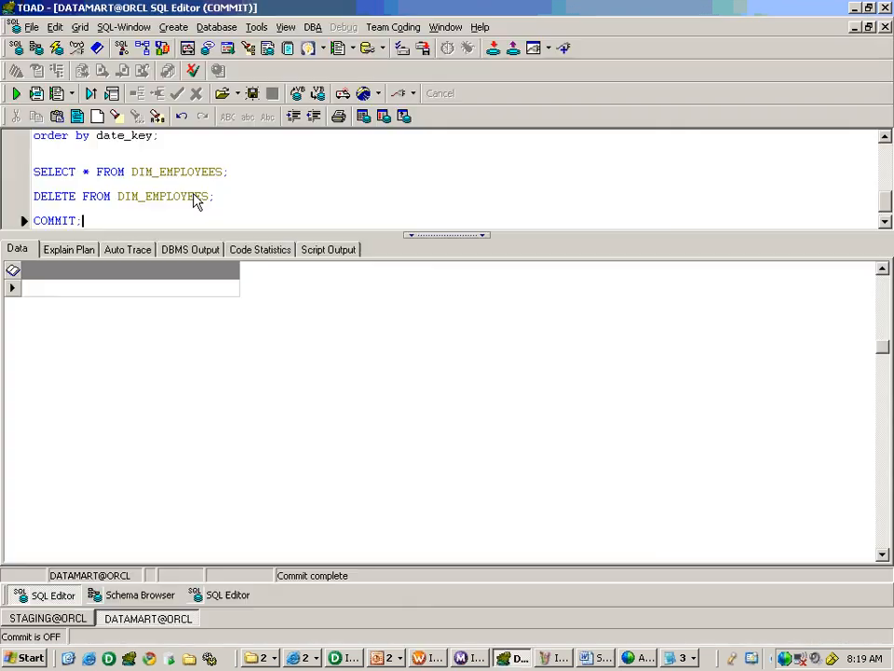
- Rerun the DIM_EMPLOYEES query and check its record count of 85
click(244, 173)
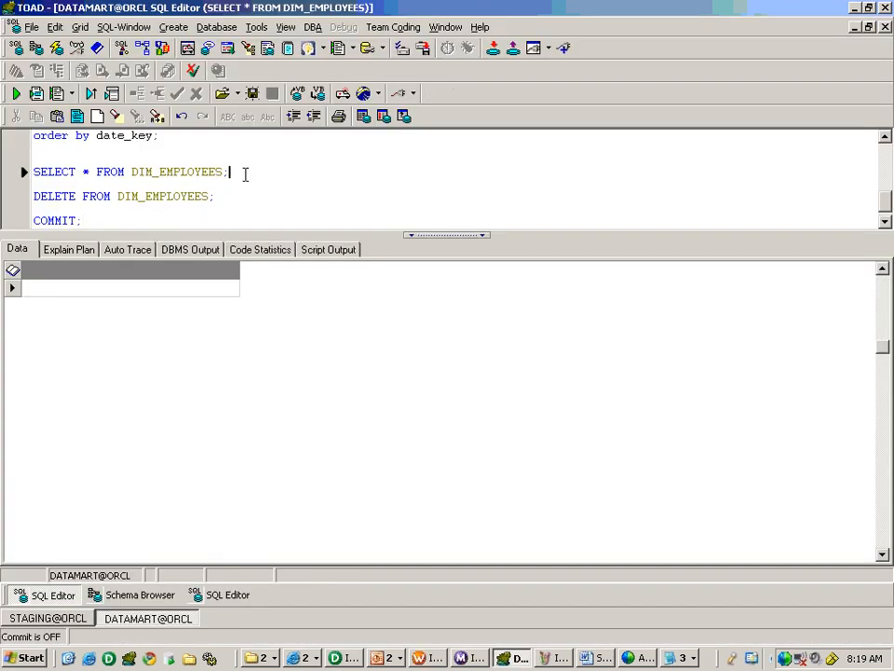
key(F9)
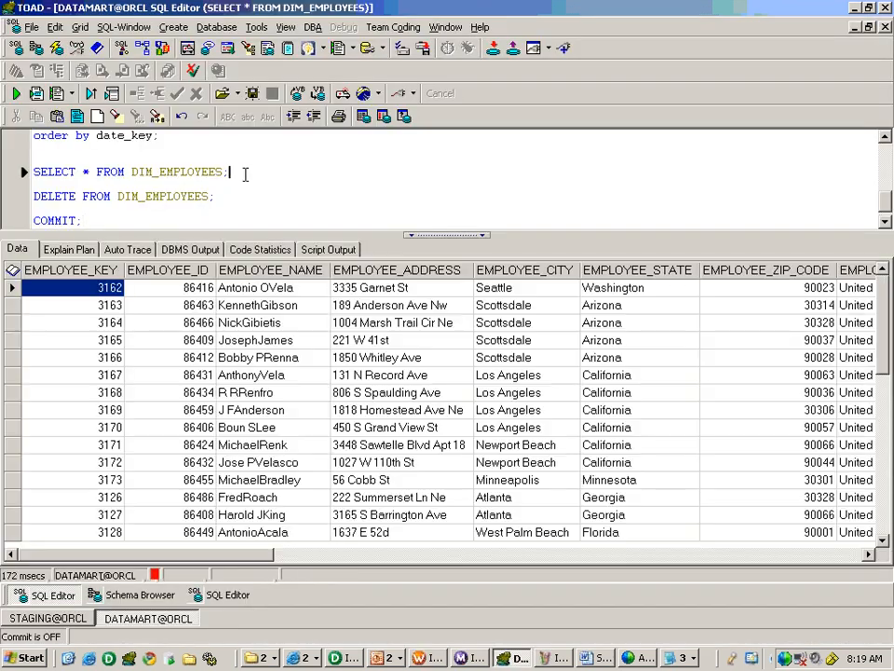
right_click(13, 277)
click(90, 395)
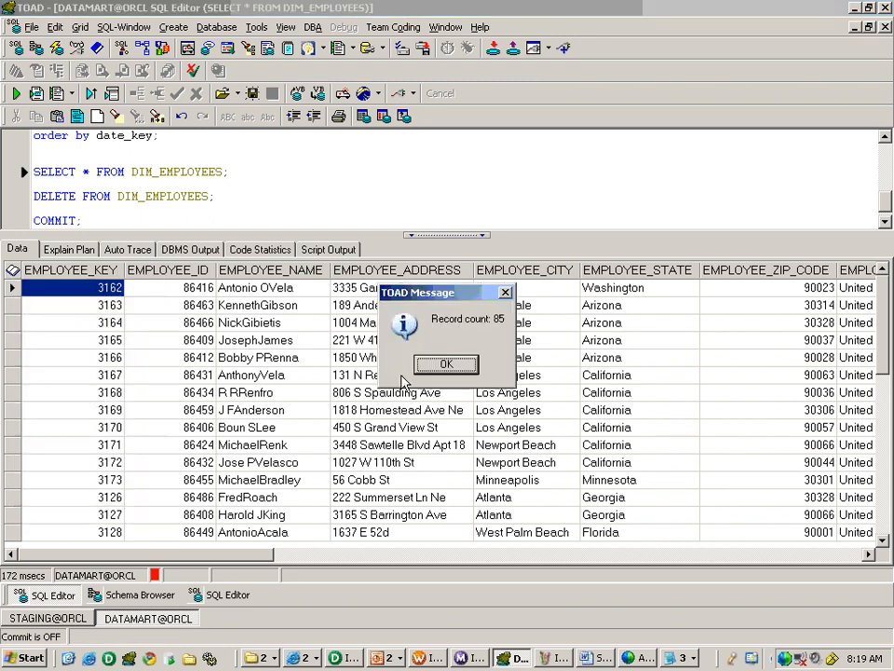
click(445, 364)
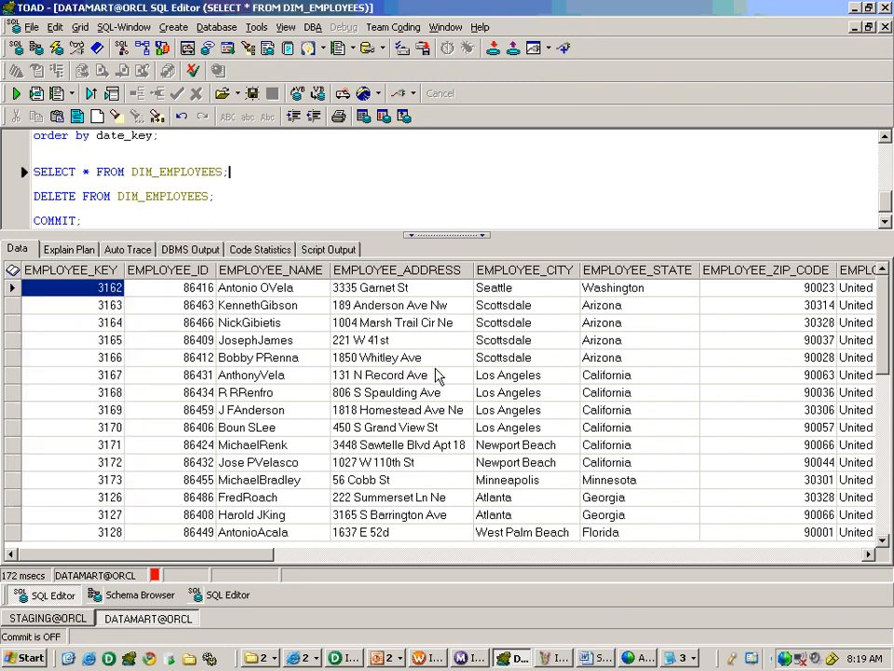
- In the STAGING editor, query STG_EMPLOYEES and check its record count of 98
click(200, 595)
key(Return)
text(SELECT * FROM STG_EMPLOYEES ;)
key(F9)
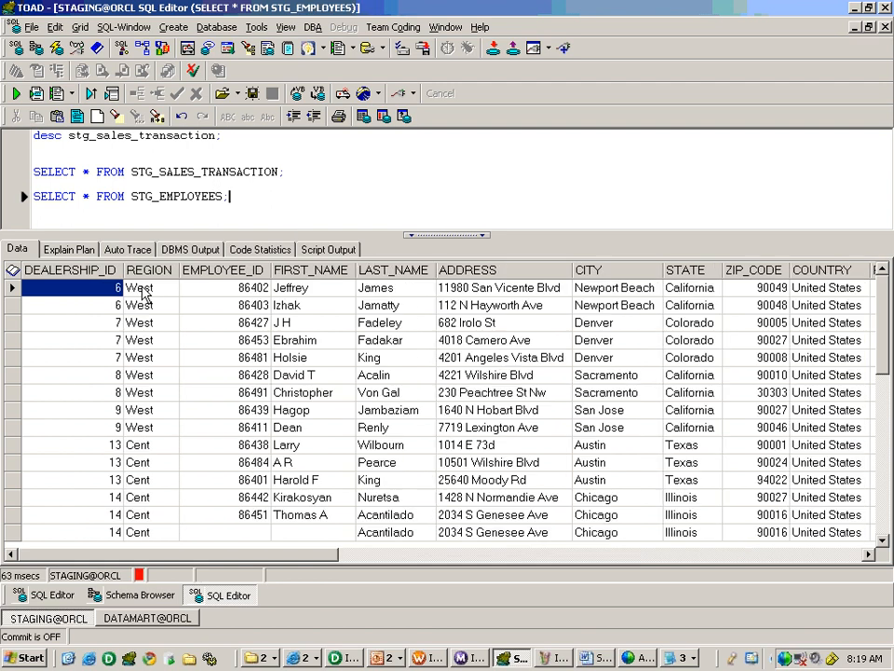
right_click(19, 273)
click(74, 380)
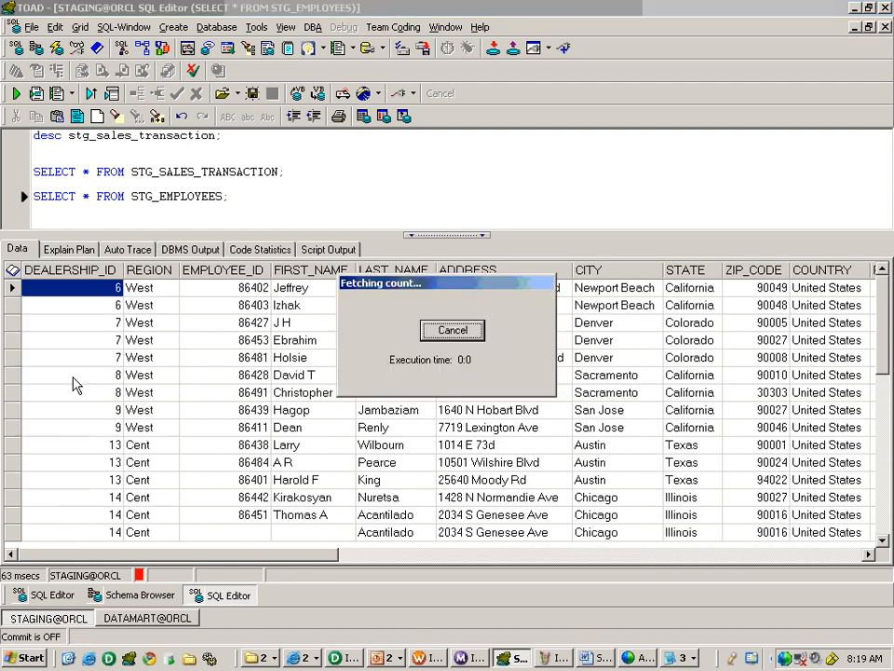
click(446, 362)
- Filter STG_EMPLOYEES with WHERE EMPLOYEE_ID IS NULL to find the 3 rows lacking an ID
key(BackSpace)
key(Return)
text(WHERE EMPLOYEE_ID IS NULL;)
key(F9)
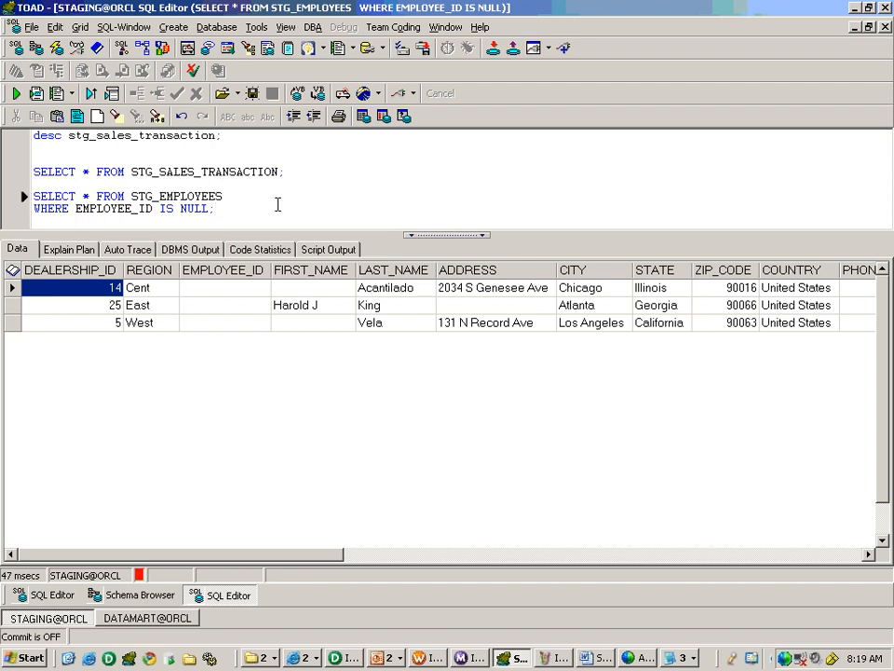
- Review the reloaded DIM_EMPLOYEES END_DATE values, then bring up the Src_Files folder window
click(70, 595)
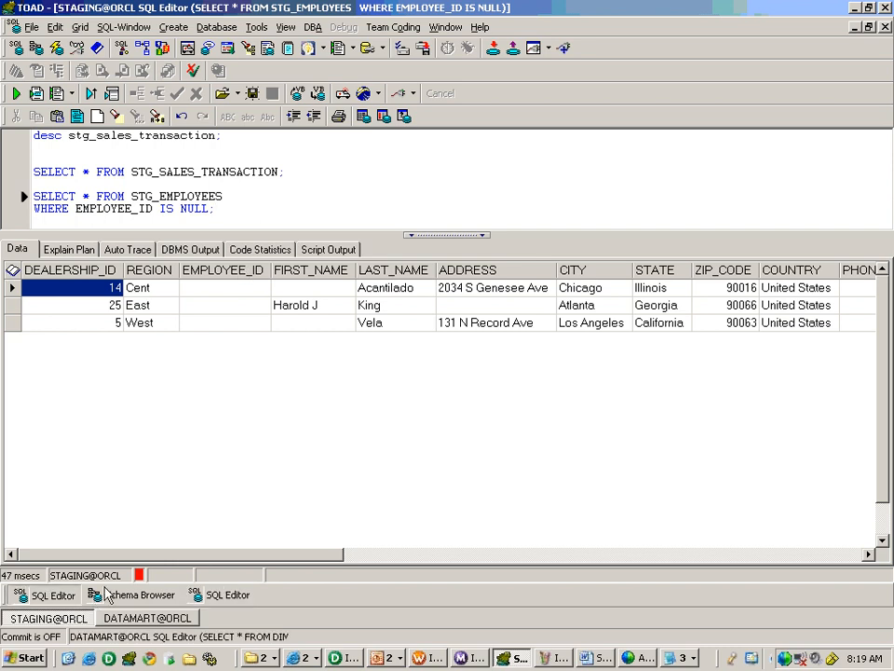
drag(223, 554, 814, 557)
click(835, 294)
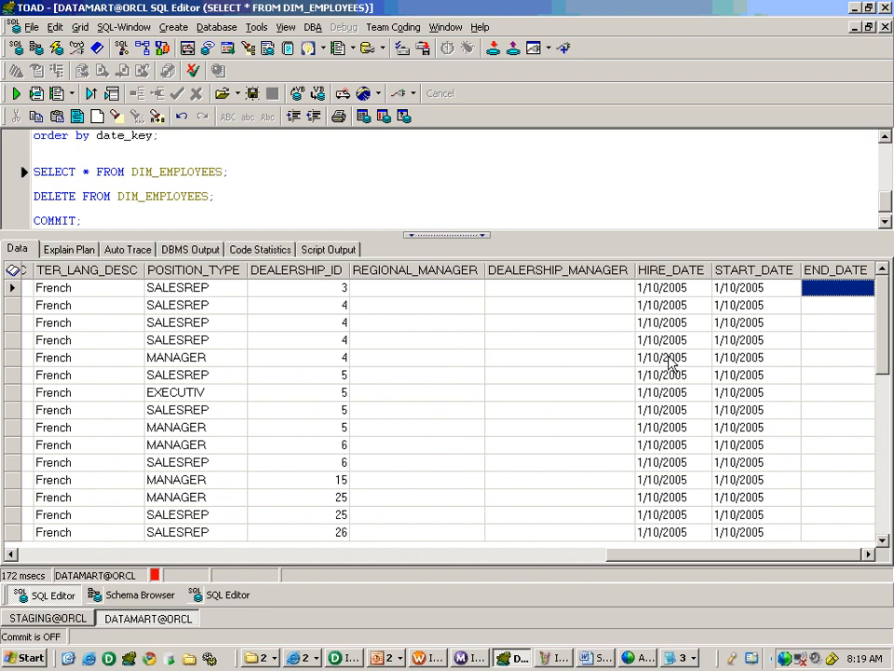
click(271, 662)
click(299, 618)
- View employees_central.txt from the 11jan2005 folder in Notepad, then return to the Paint notes
click(138, 333)
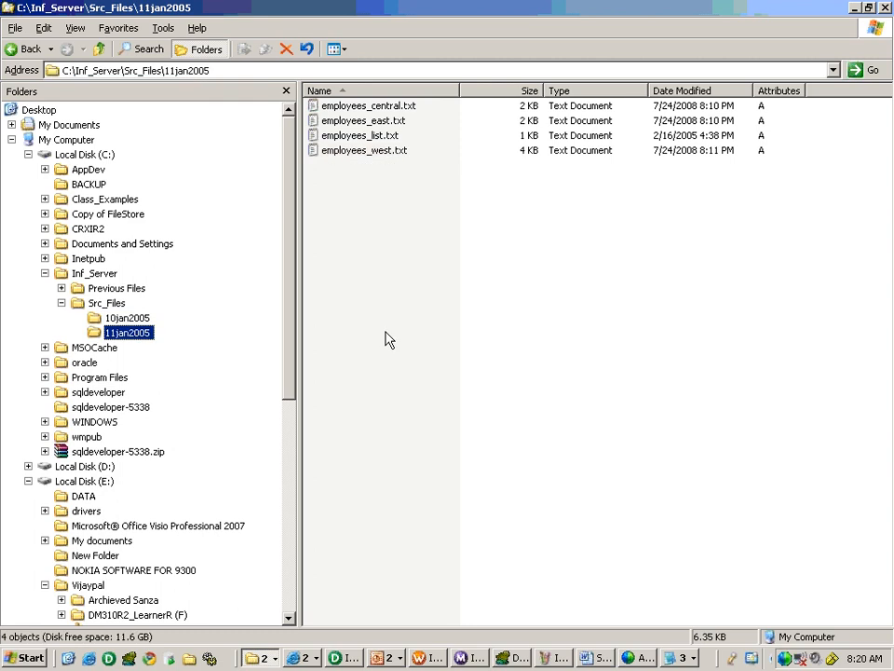
double_click(395, 106)
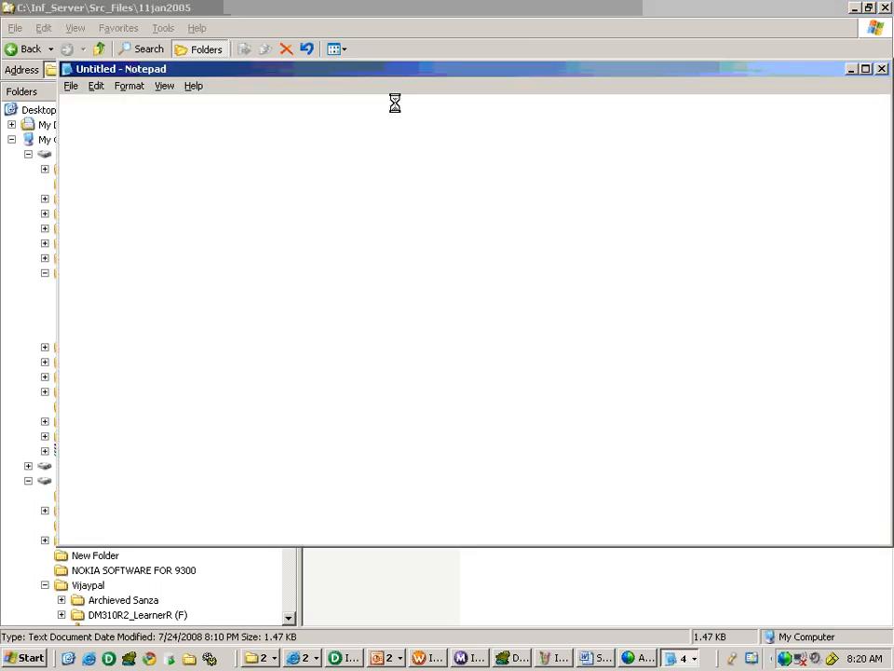
click(643, 238)
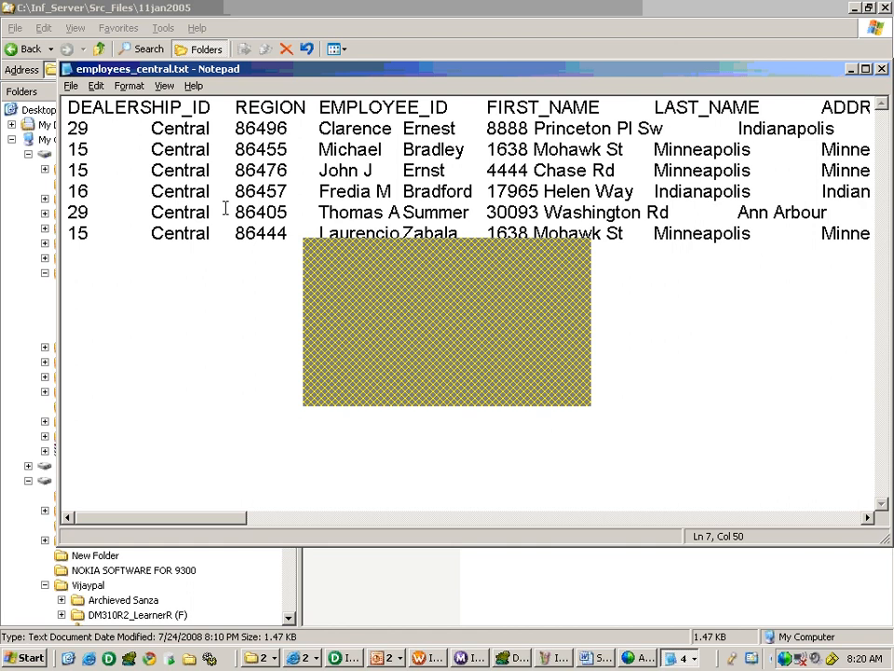
key(alt+Tab)
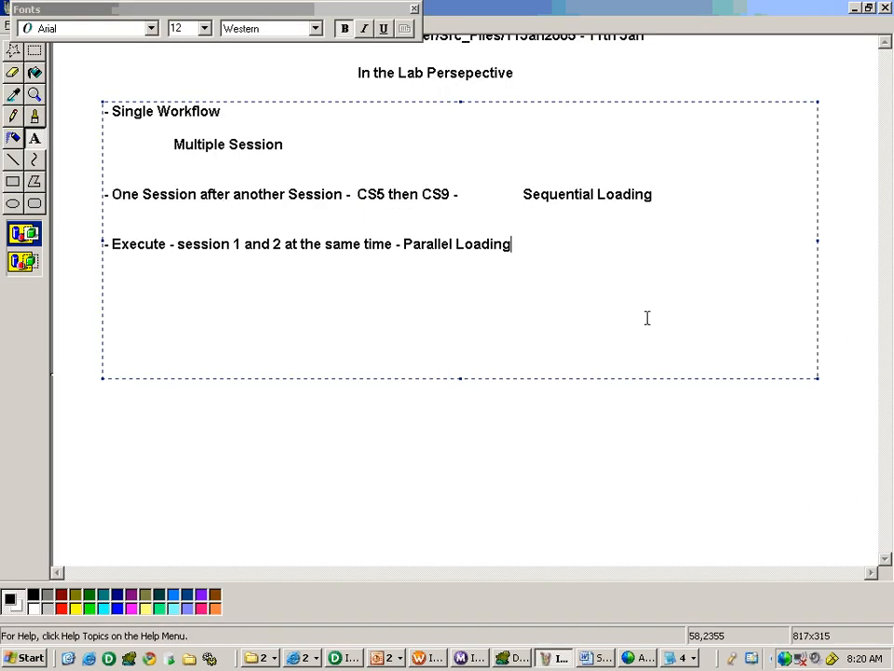
click(848, 134)
scroll(830, 134, down, 1)
scroll(830, 135, up, 1)
scroll(830, 134, up, 3)
- Start the Paint tally with '6 +', then count employees_east.txt rows and add 7
drag(597, 188, 786, 244)
text(6 +)
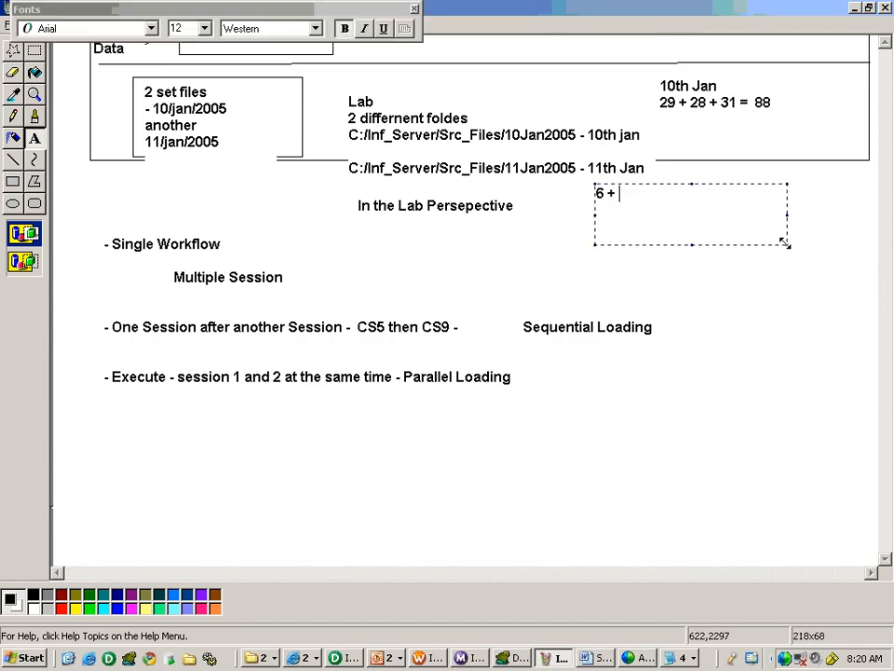
key(alt+Tab)
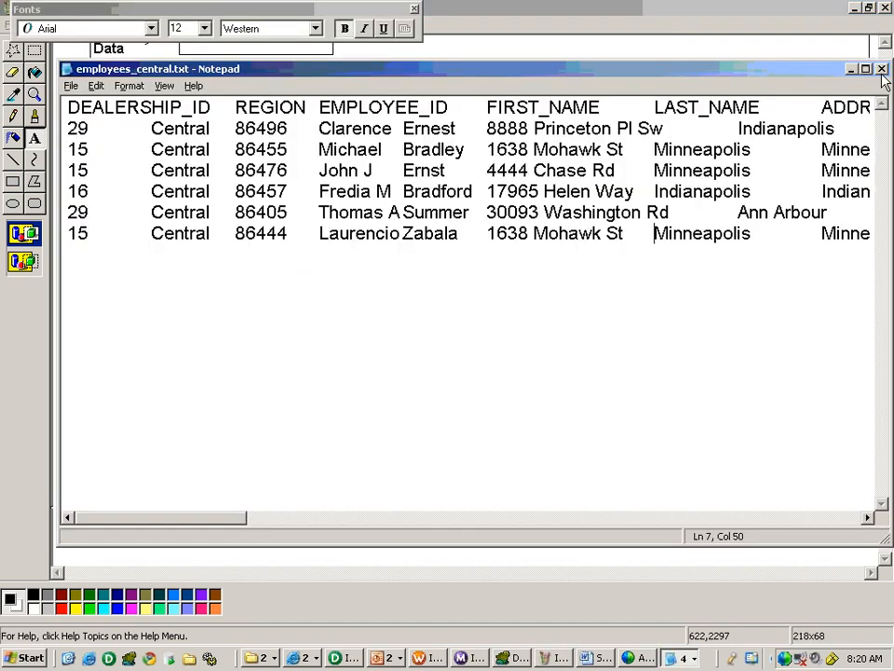
click(882, 70)
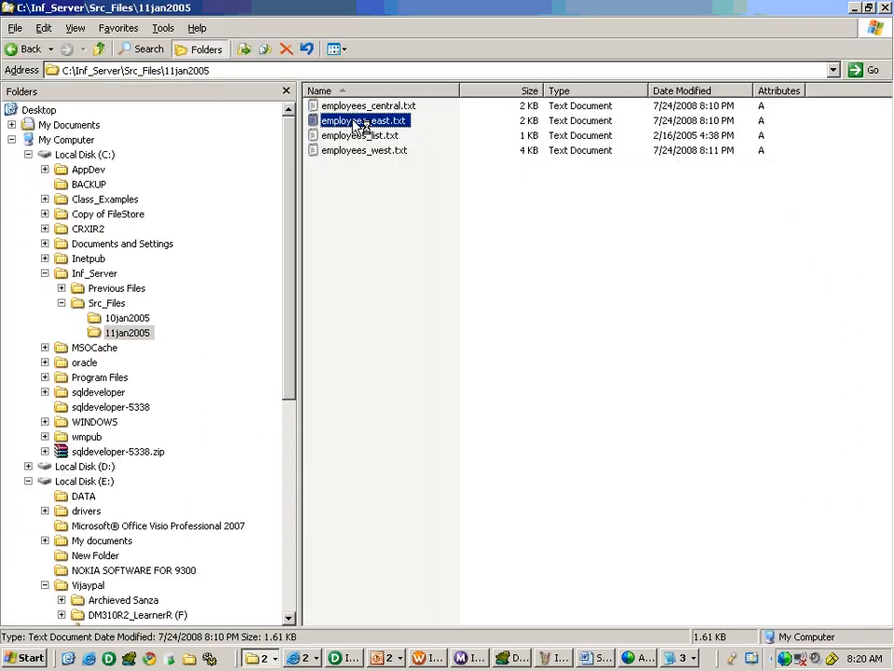
double_click(359, 120)
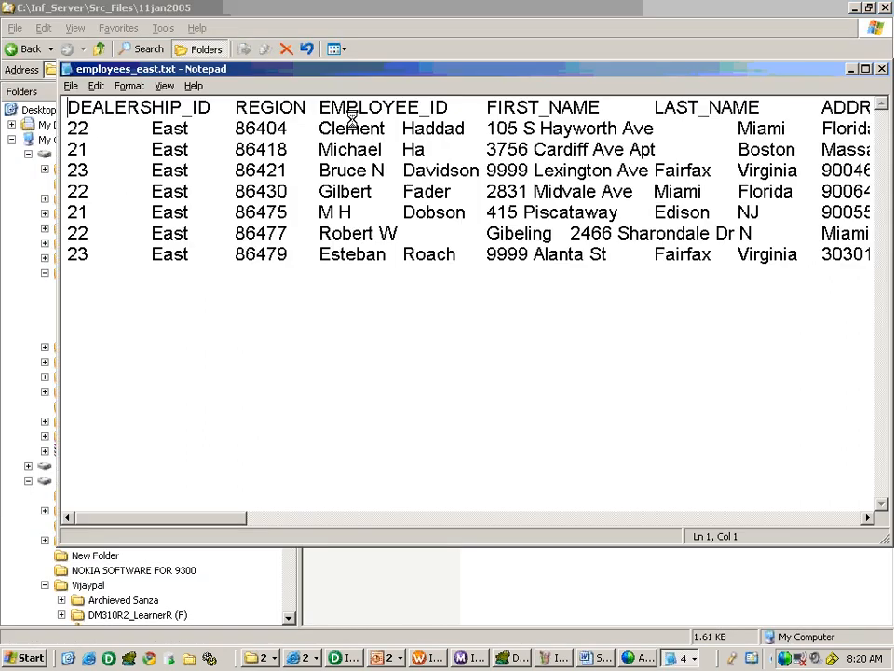
click(655, 254)
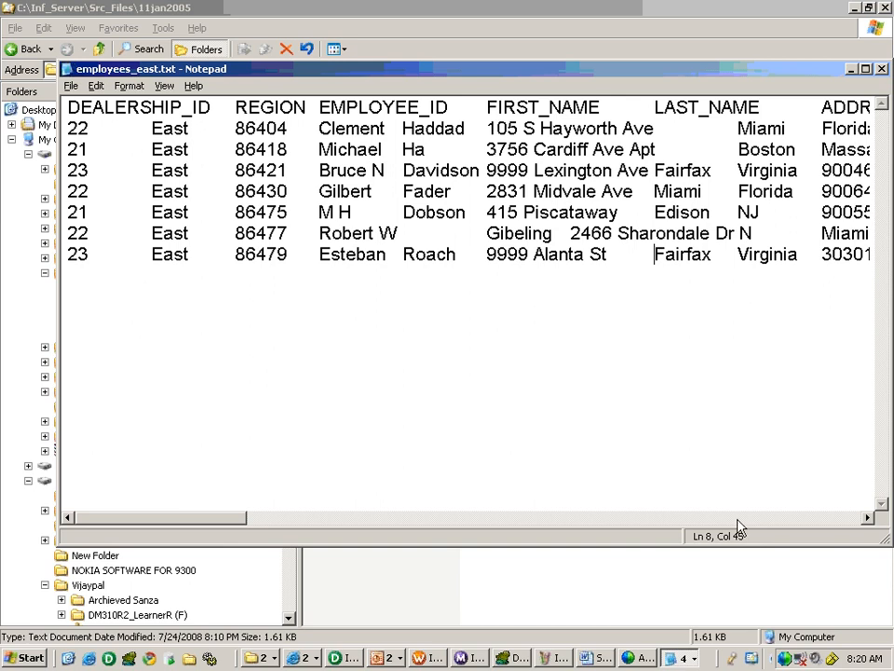
key(alt+Tab)
key(alt+Tab)
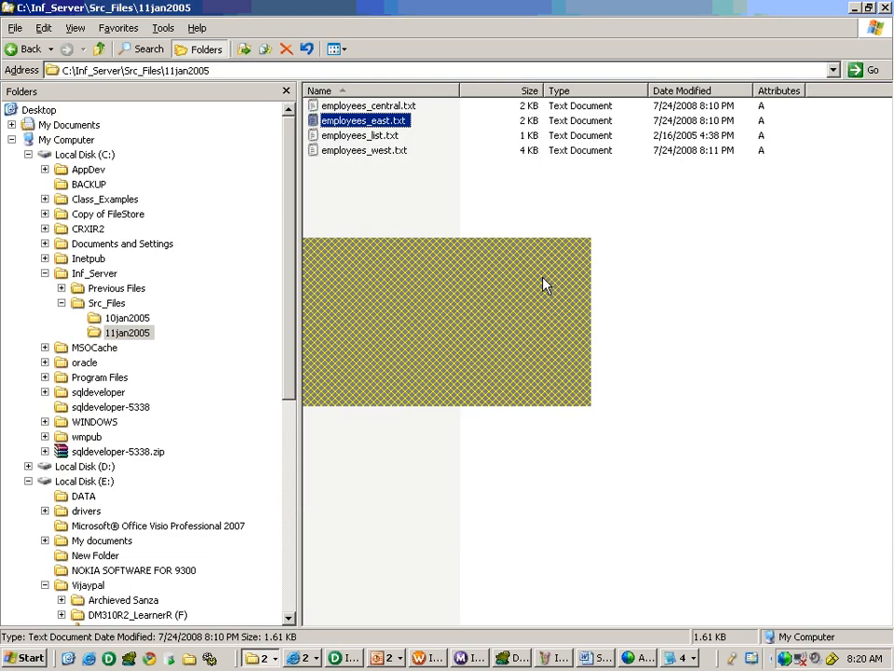
text(7)
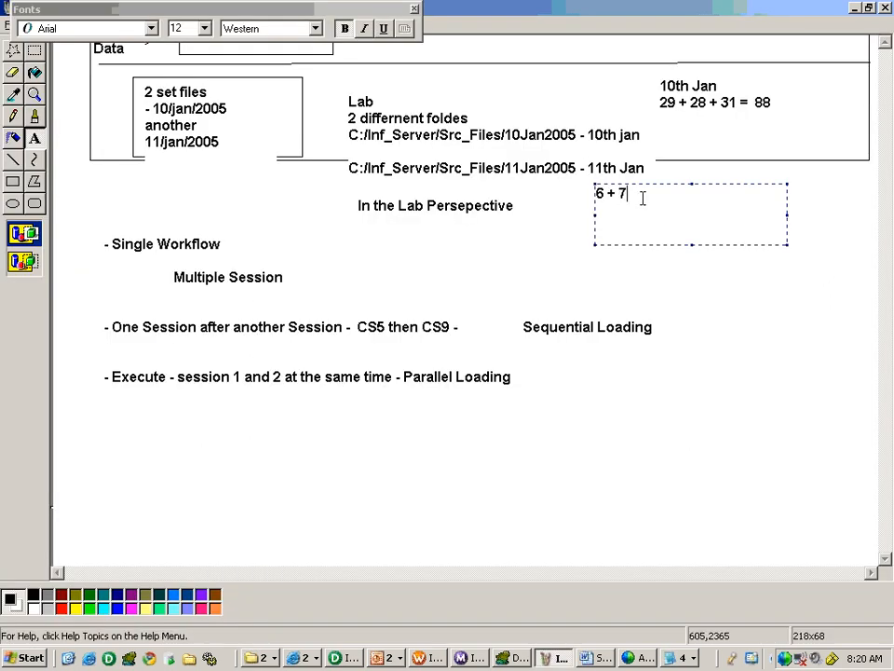
- Count the 15 rows in employees_west.txt and append '+ 15 = 28' to the tally
key(alt+Tab)
double_click(369, 149)
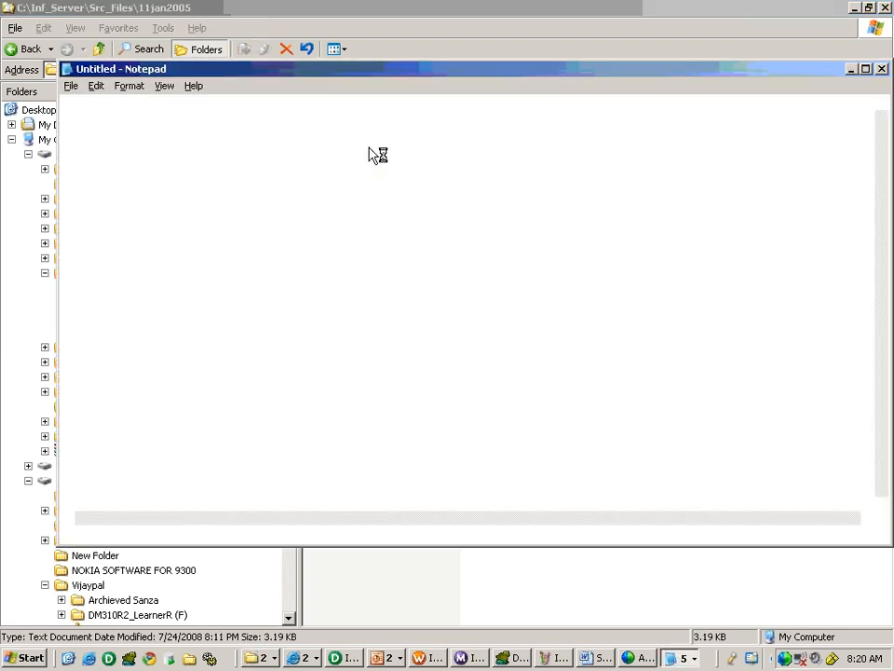
click(690, 442)
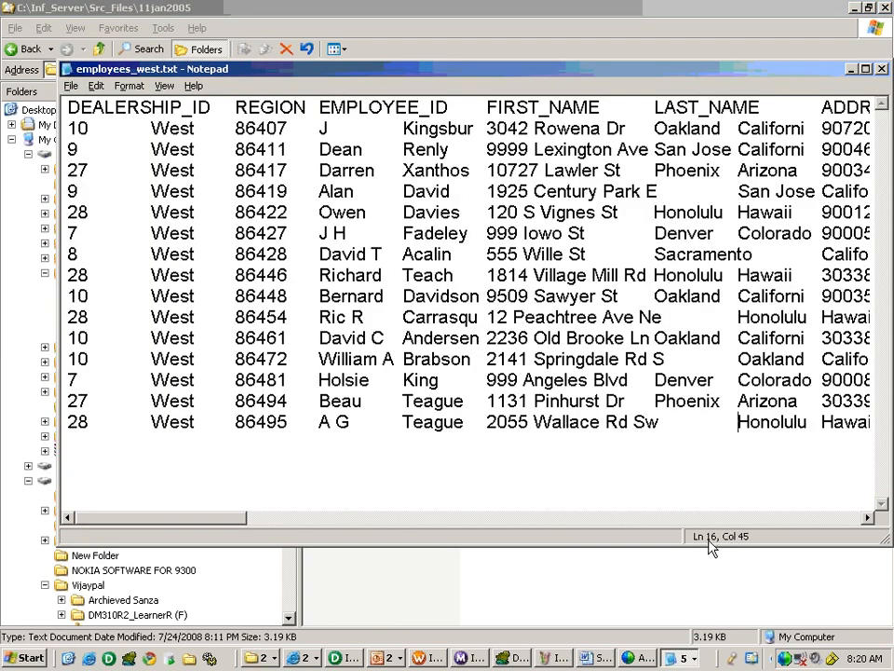
key(alt+Tab)
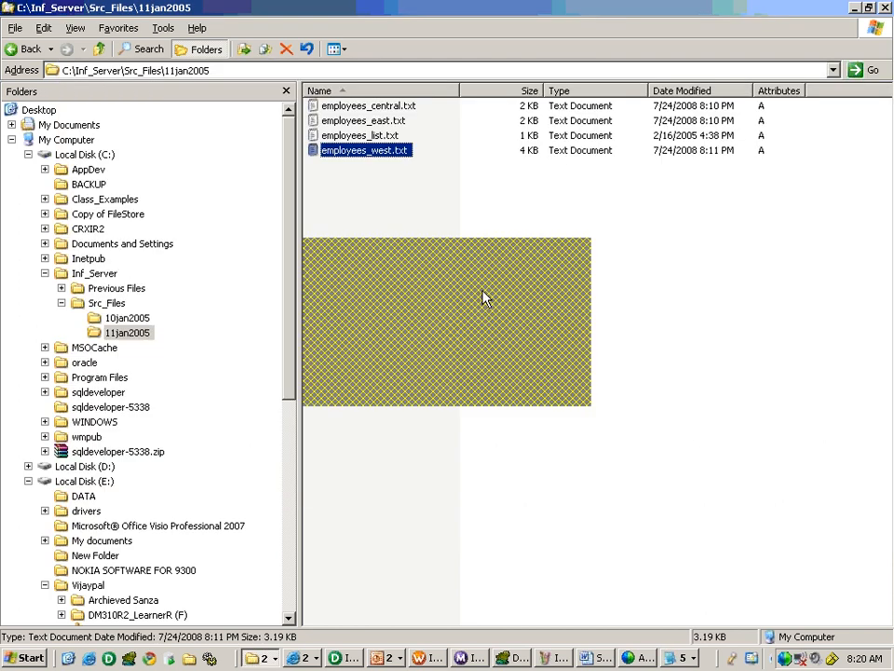
key(alt+Tab)
text(+ 15)
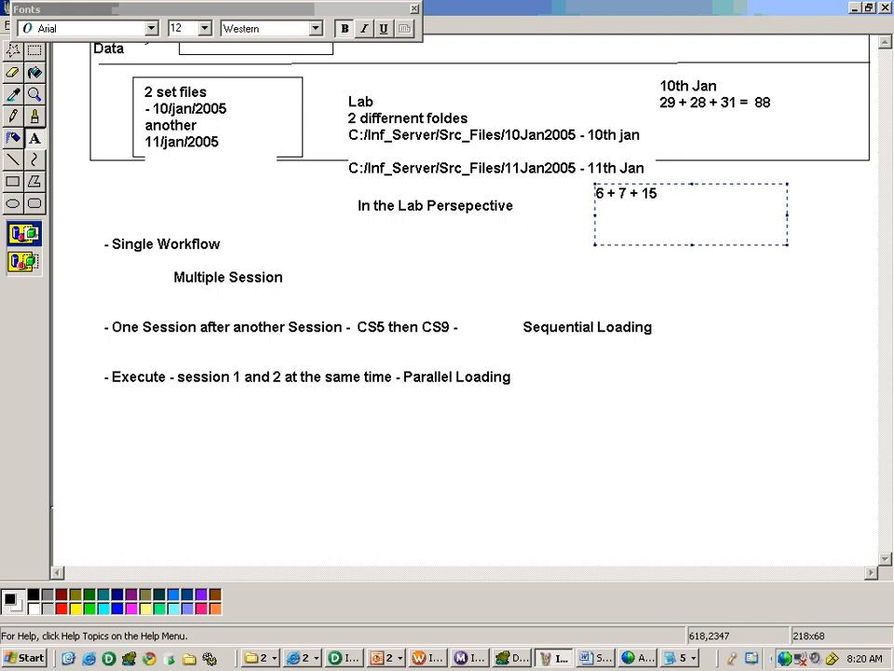
text( = 28)
- Add the grand total line '85 + 28 = 113' beneath the tally in Paint
key(Return)
key(Return)
text(85 + 28)
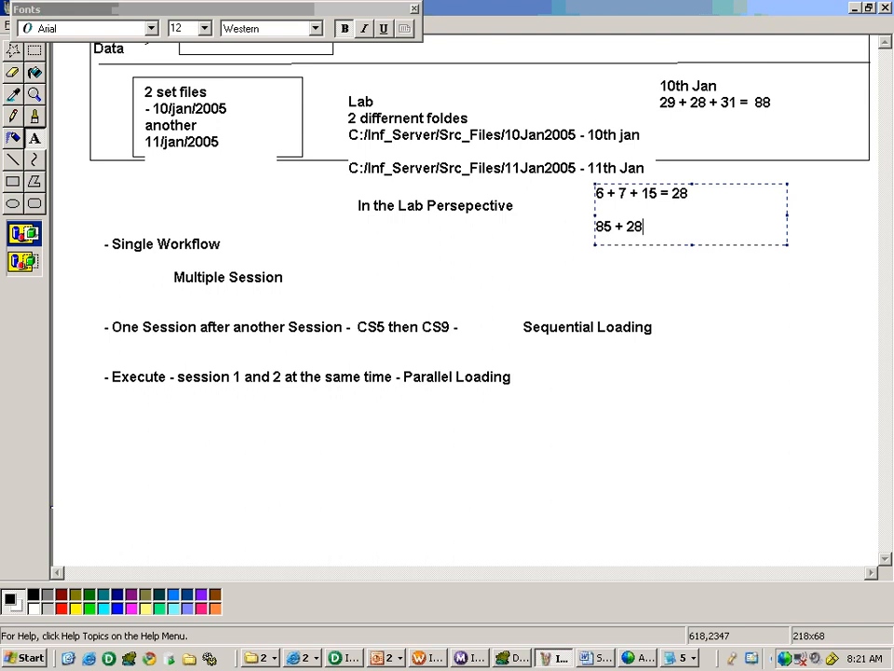
text( = 113)
click(305, 427)
click(108, 403)
- Create a text box headed 'SCD TYPE 2' with the indented line '- 28 - DIM_EMPLOYEE'
drag(537, 515, 781, 570)
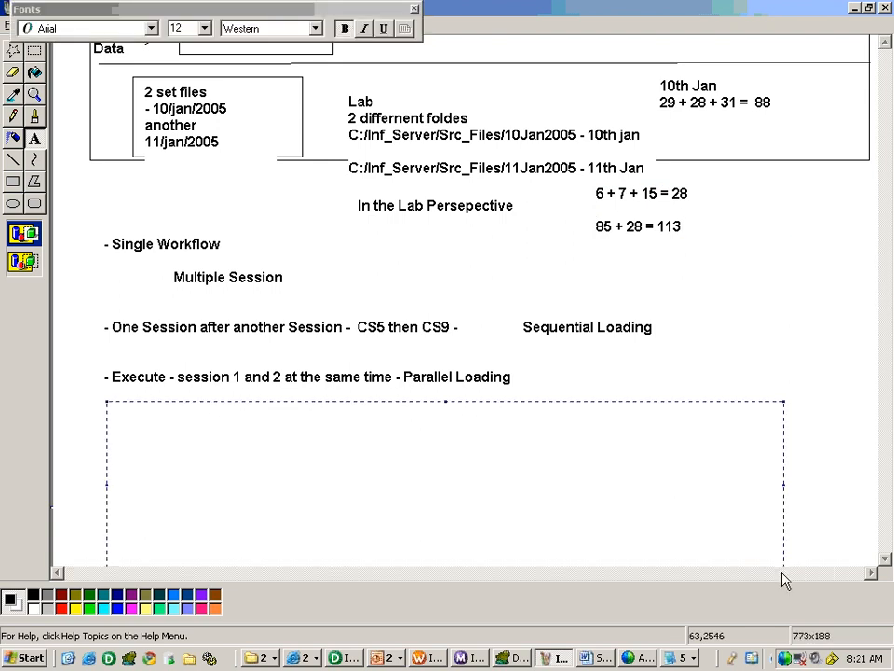
text(sc)
key(BackSpace)
key(BackSpace)
text(SCD TYPE 2)
key(Return)
key(Return)
key(Tab)
text(-)
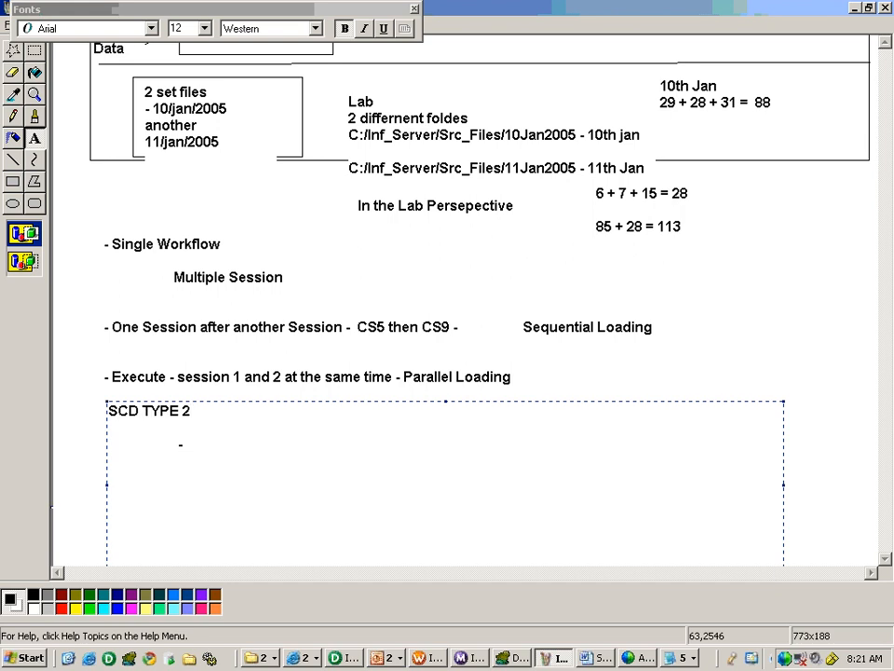
text( 28 - DIM_EMPLOYEE)
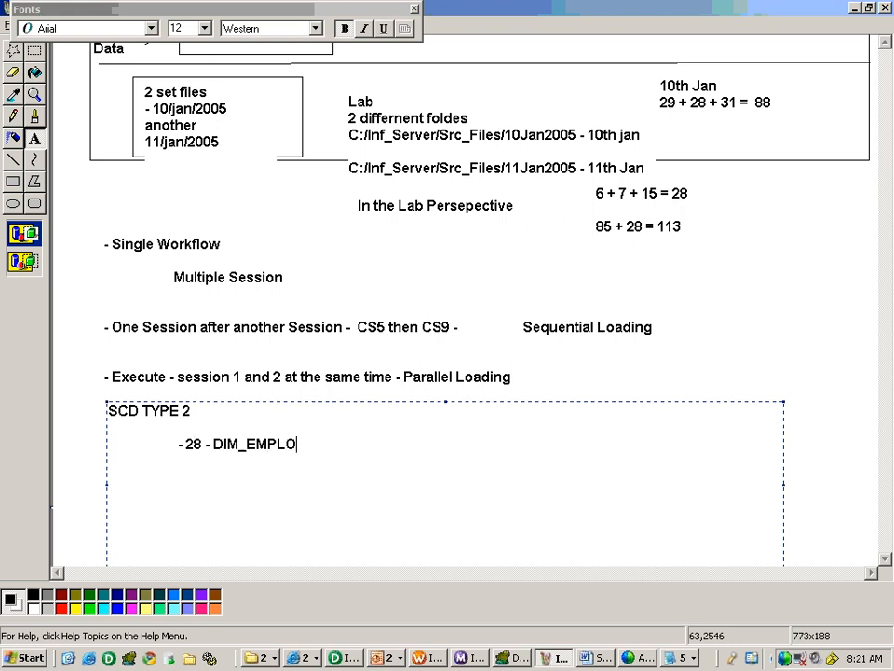
- Add notes: EMPID condition failed means NEW; succeeded means UPDATE END DATE, INSERT
key(Return)
key(Tab)
text(- EMPID >)
key(BackSpace)
text(CON FAILED - NEW)
key(Return)
key(Return)
text(- EMPID CO)
key(BackSpace)
key(BackSpace)
text(D -)
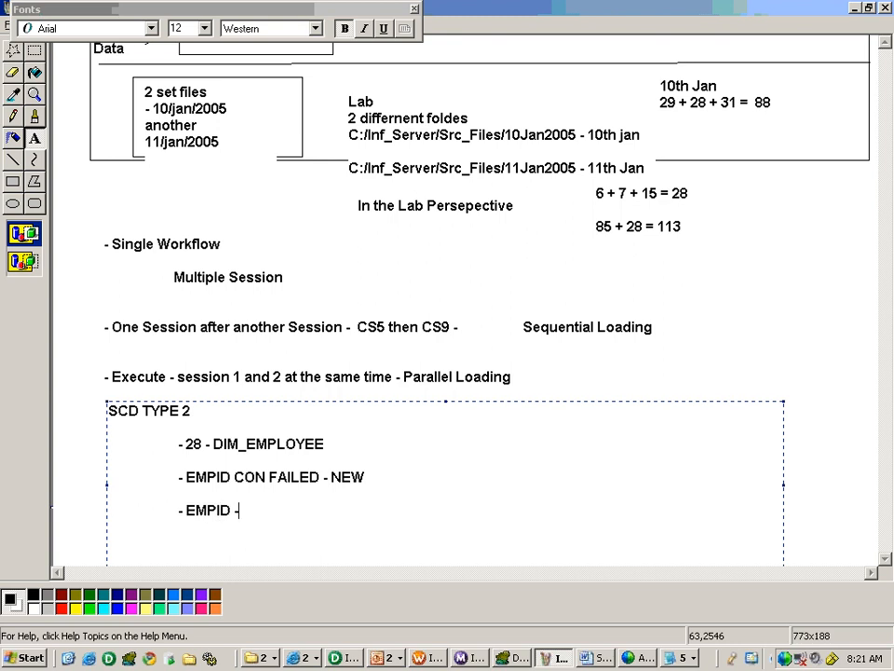
text( SUCCEED)
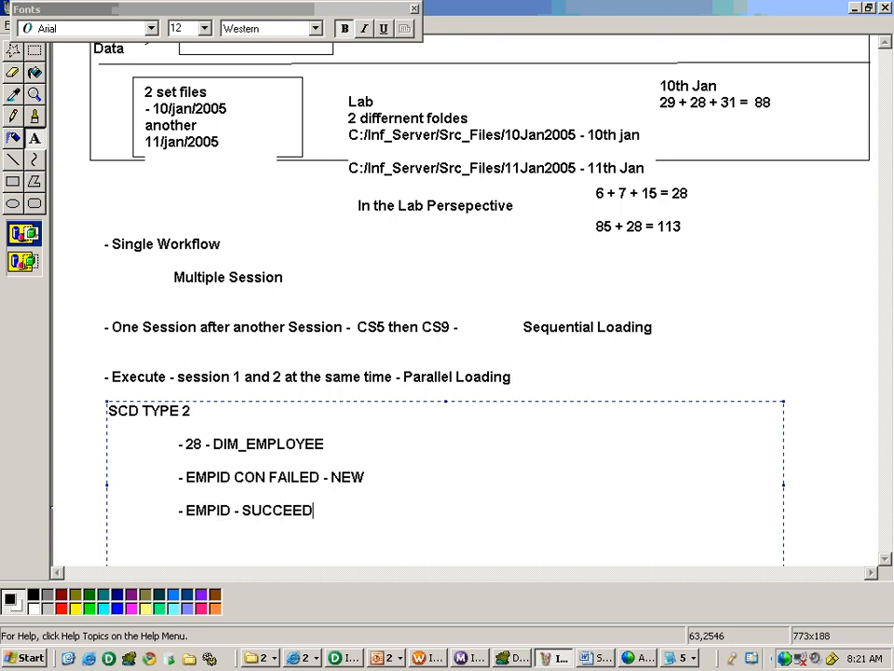
text(ED - UPDATE- END DATE)
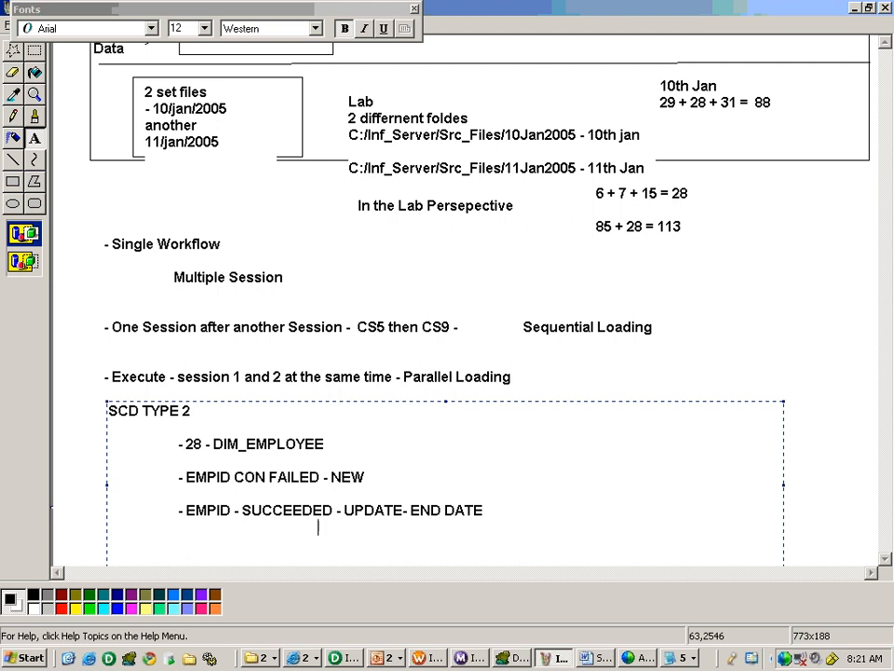
text(INSDERT)
key(BackSpace)
key(BackSpace)
key(BackSpace)
key(BackSpace)
text(ERT)
key(ctrl+s)
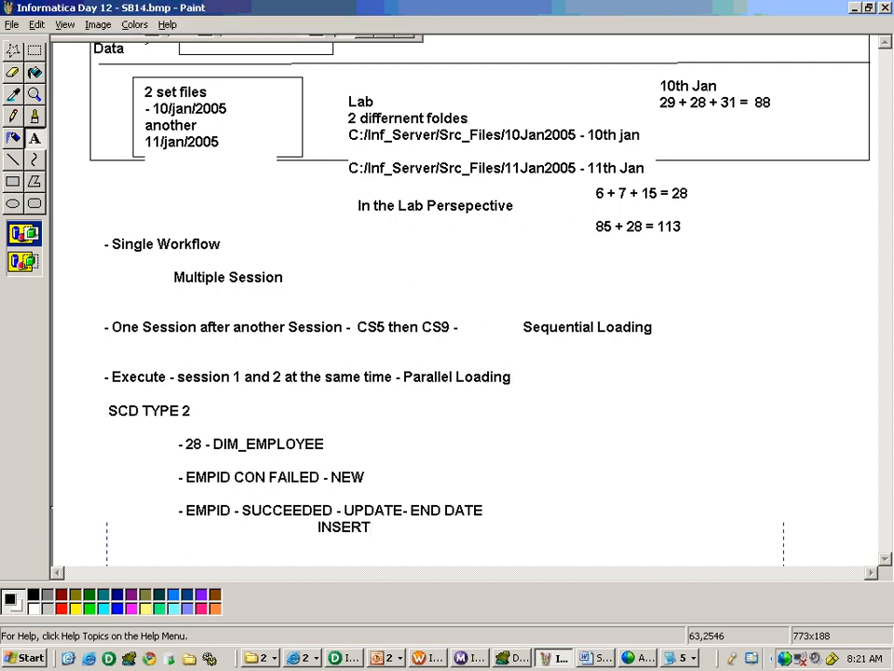
key(alt+Tab)
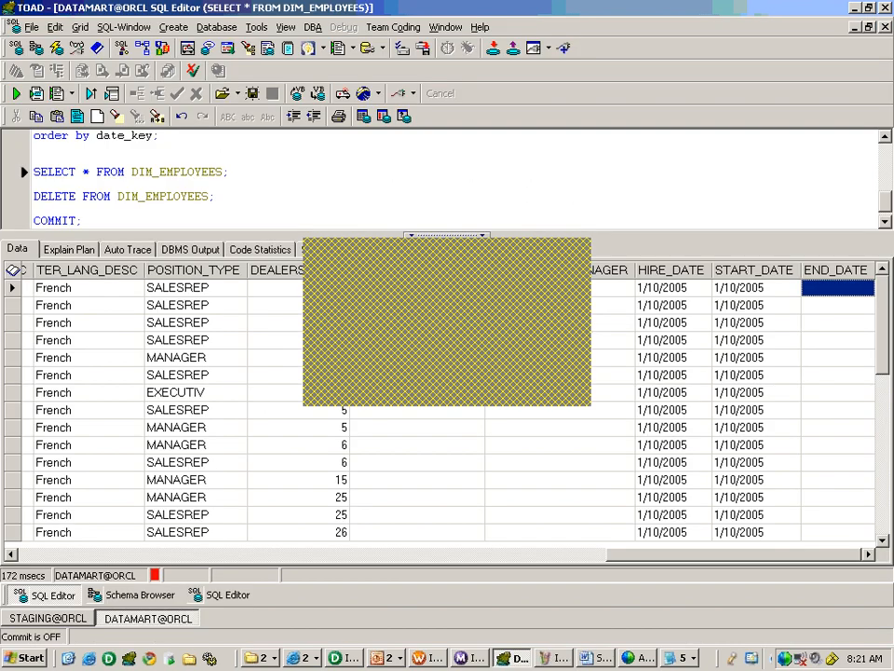
- Change s_m_CS5_Stg_Employees' SQ_employees_east source directory from 10jan2005 to 11jan2005 and save
key(alt+Tab)
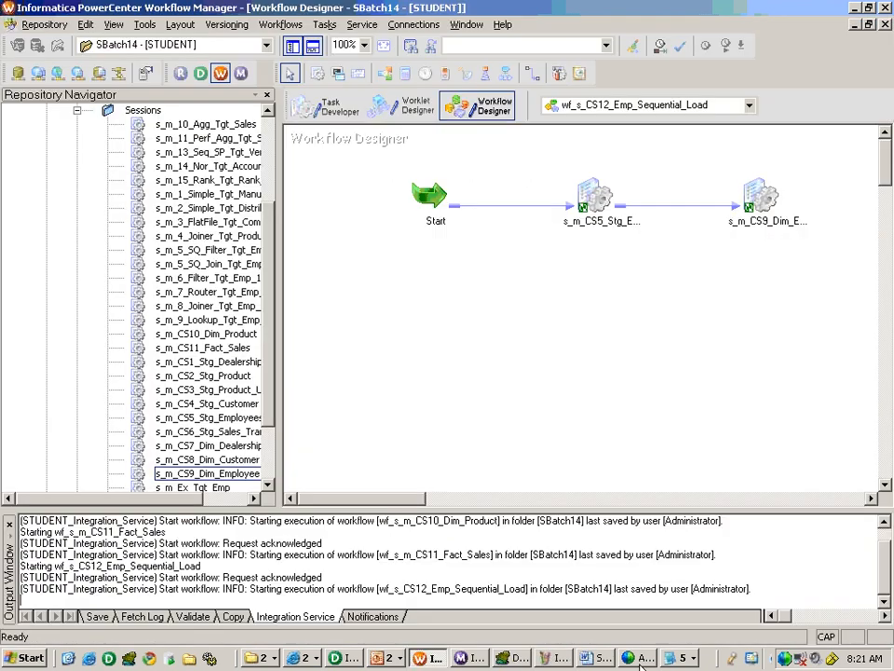
click(321, 106)
double_click(437, 342)
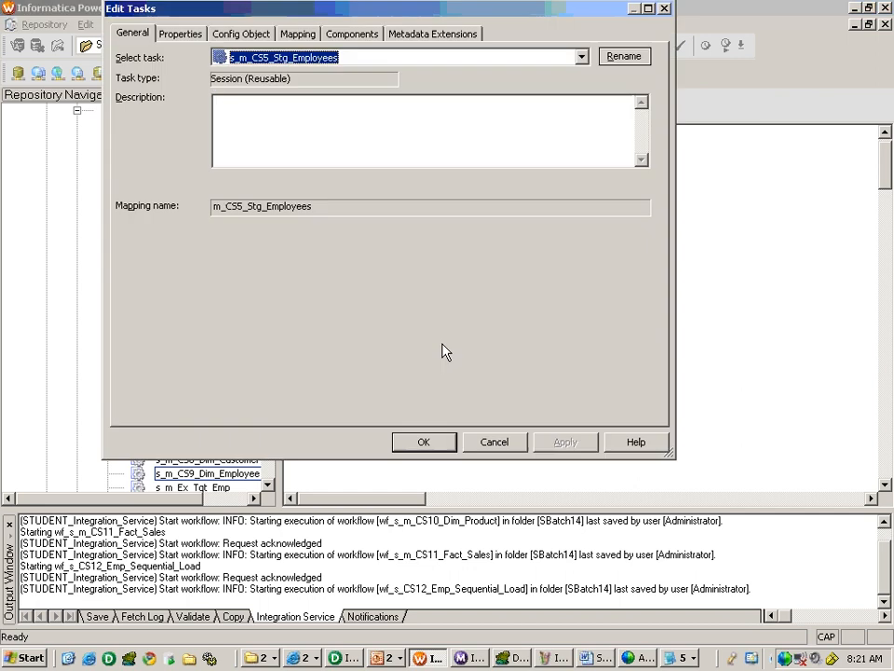
click(298, 33)
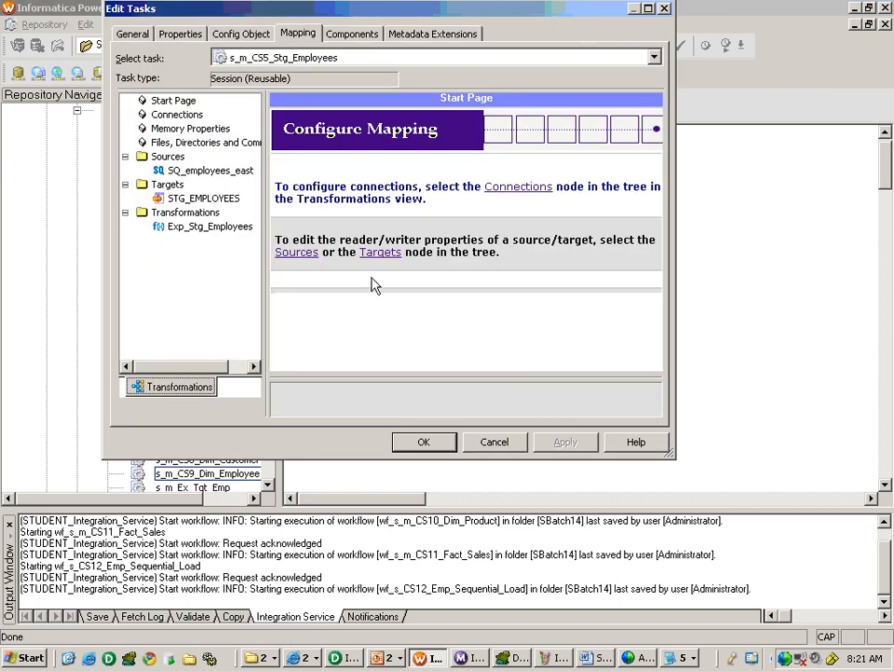
click(210, 170)
click(659, 334)
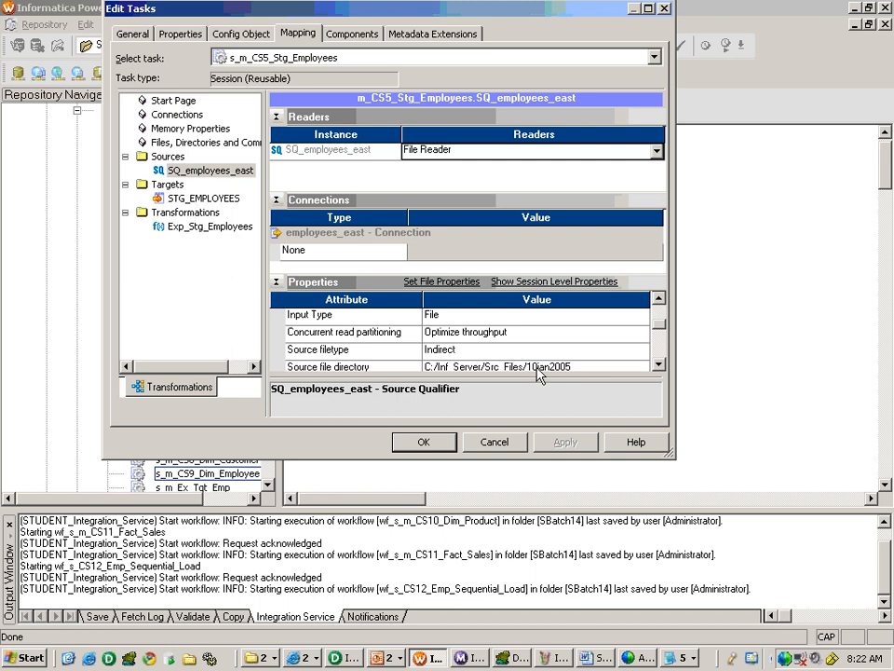
click(540, 366)
key(BackSpace)
text(1)
click(438, 443)
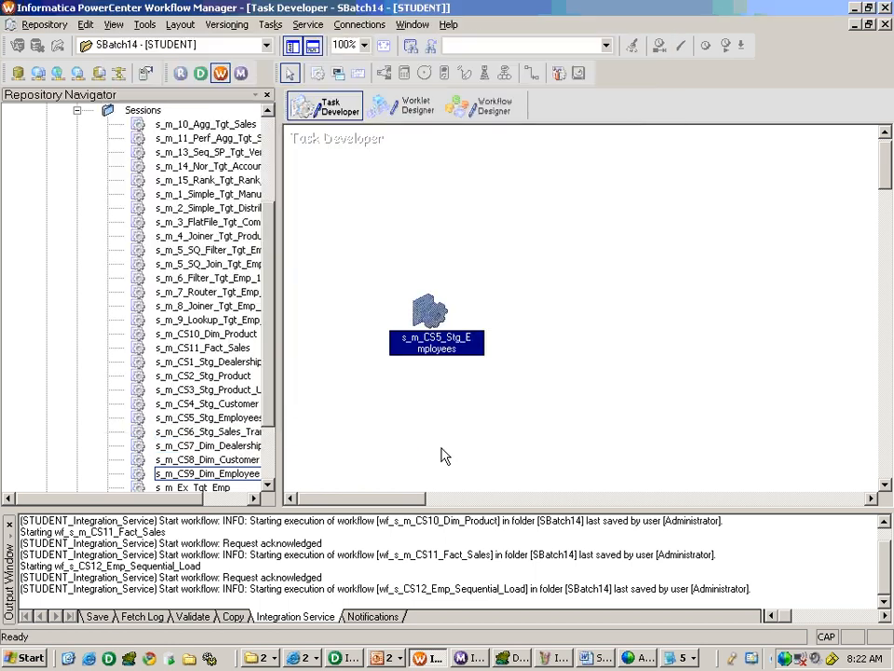
key(ctrl+s)
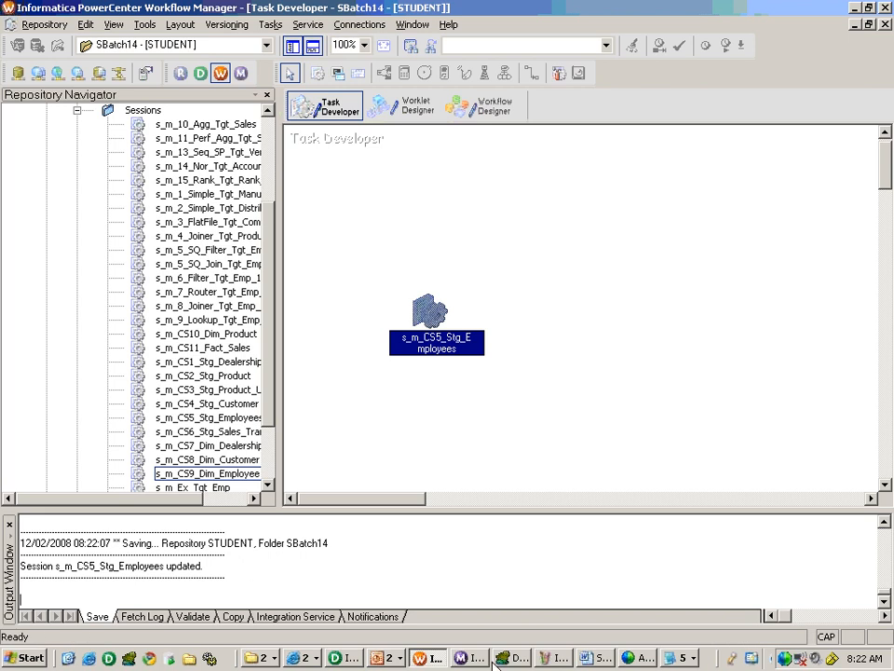
- Bring up the slide show and return to the case study slide
click(389, 657)
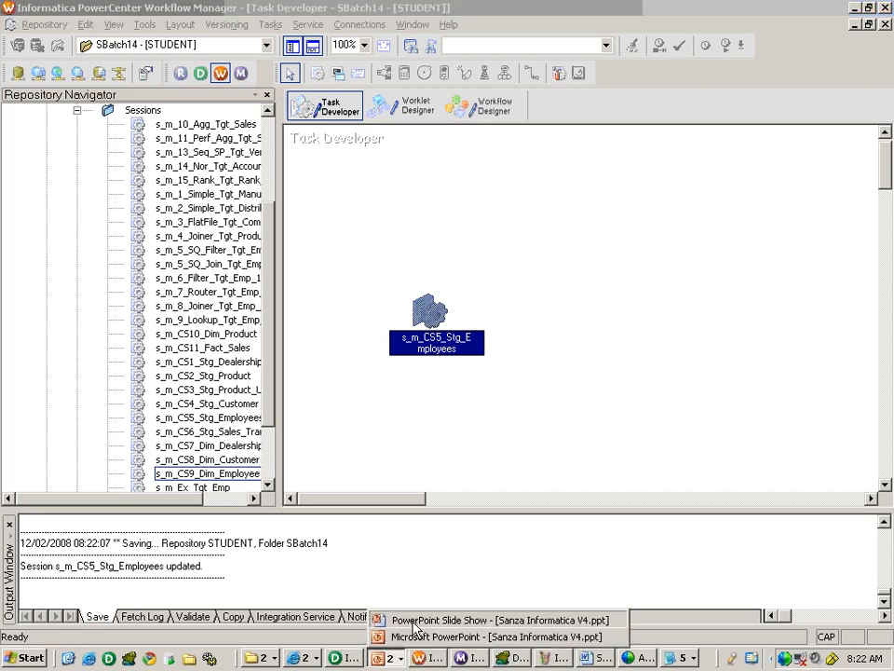
click(413, 622)
click(413, 622)
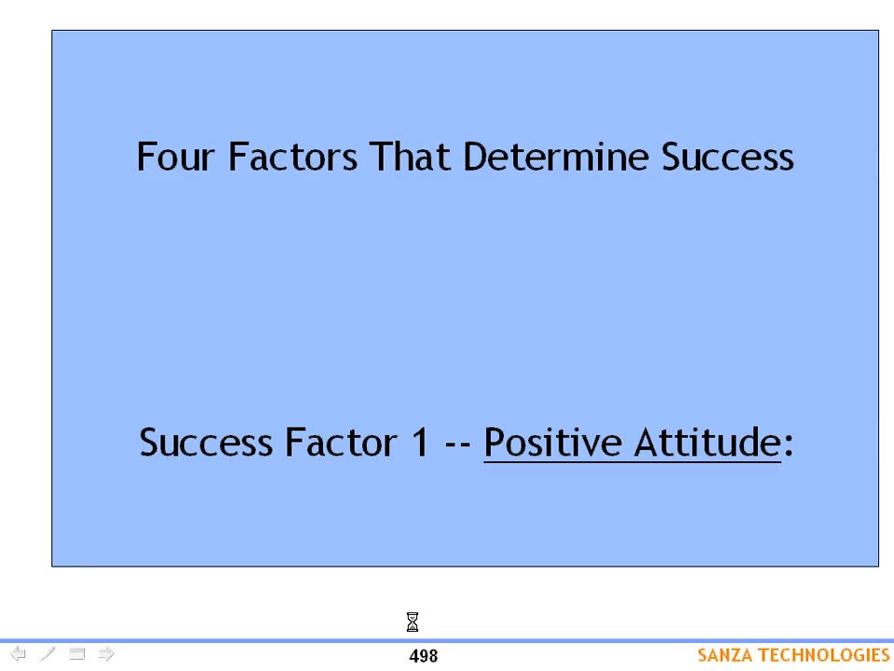
key(Left)
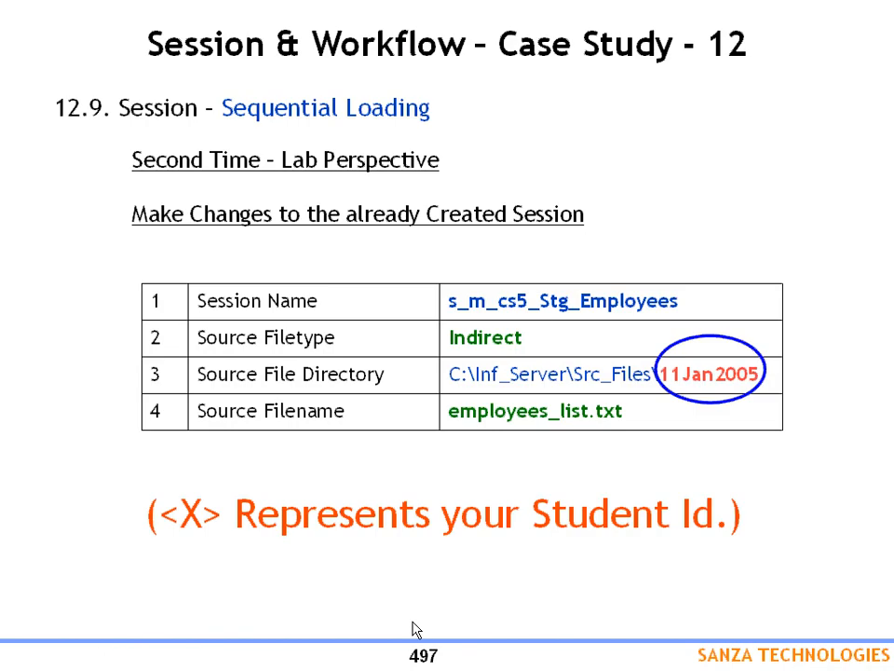